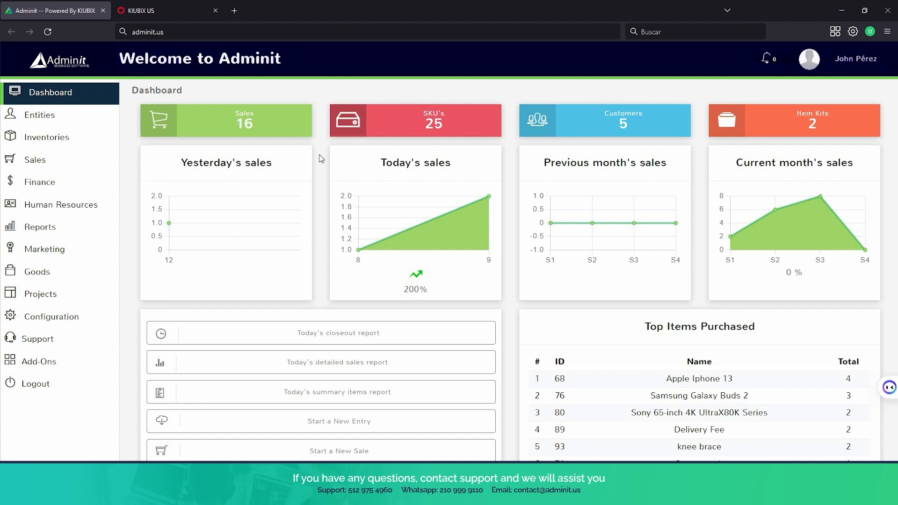
Scroll down the dashboard charts and switch Sales Information to the Week view.
scroll(299, 158, "down", 3)
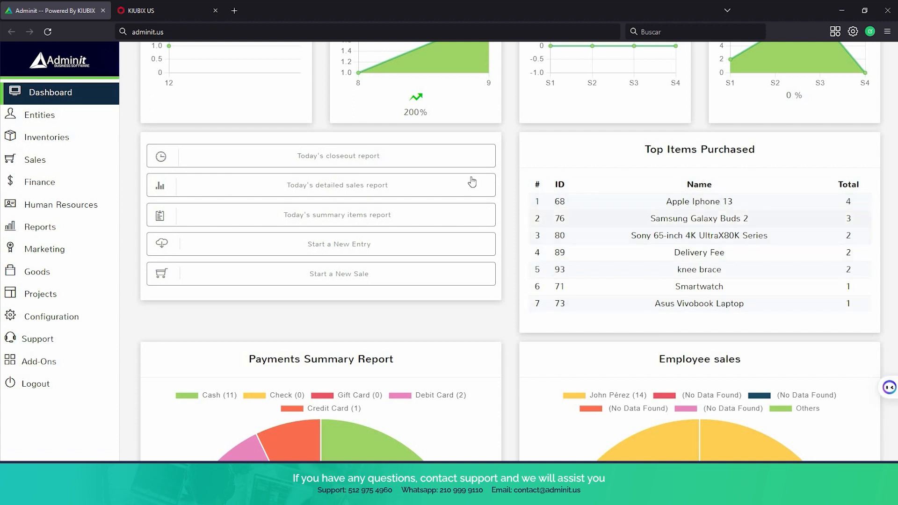
scroll(406, 200, "down", 6)
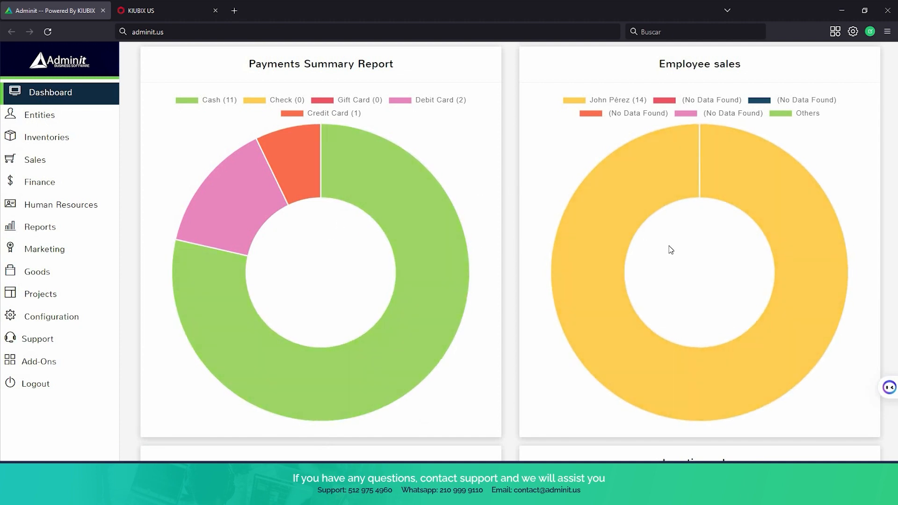
scroll(671, 249, "down", 8)
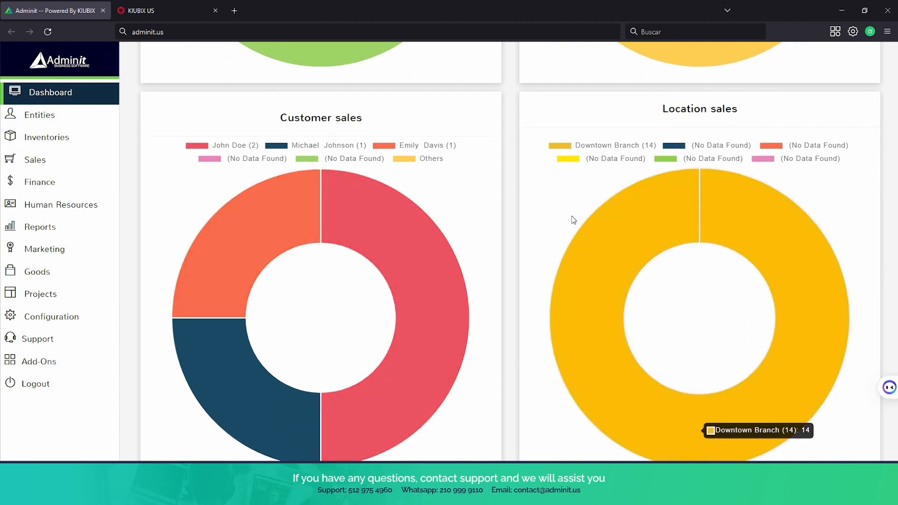
scroll(555, 220, "down", 5)
scroll(558, 221, "down", 5)
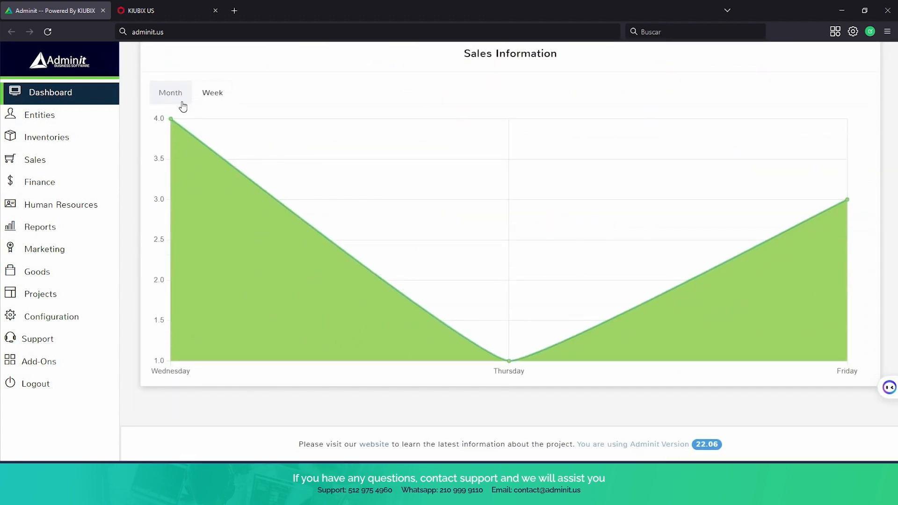
left_click(212, 95)
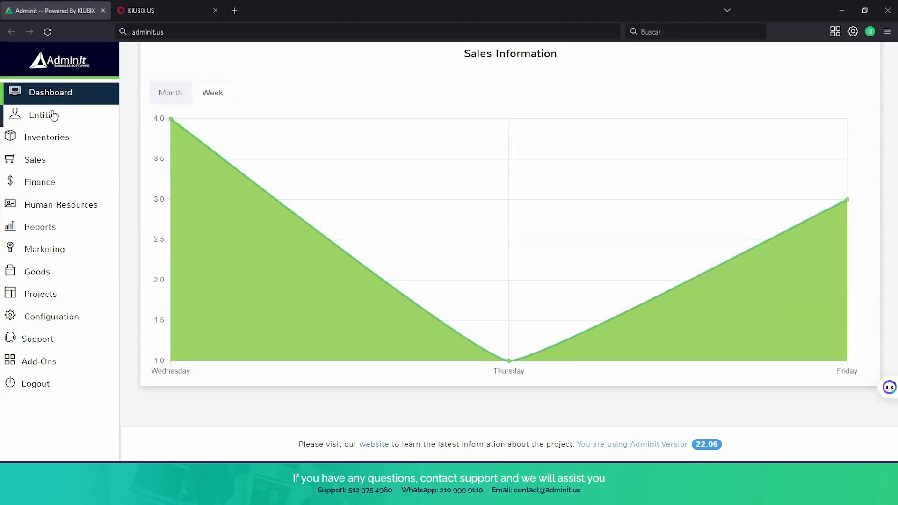
Expand Entities, open the Customers list and check its extra actions such as Excel import.
left_click(54, 115)
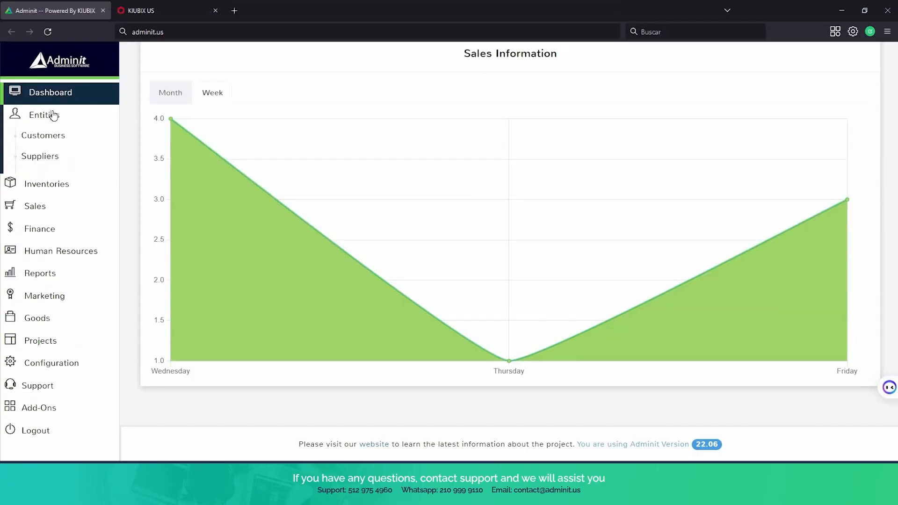
left_click(86, 135)
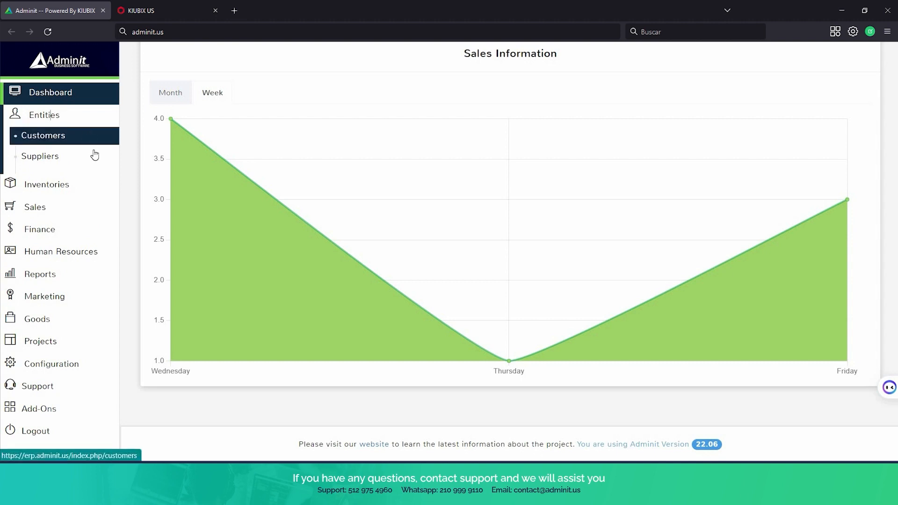
left_click(93, 154)
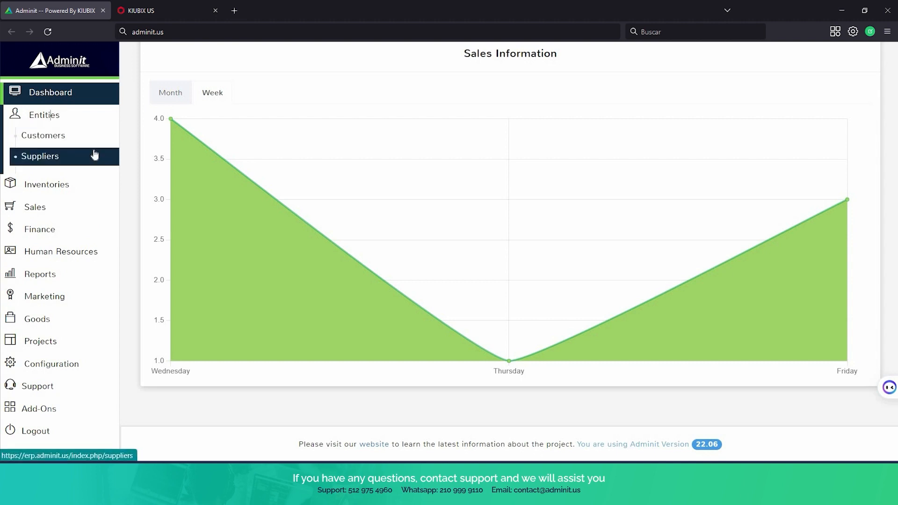
left_click(84, 140)
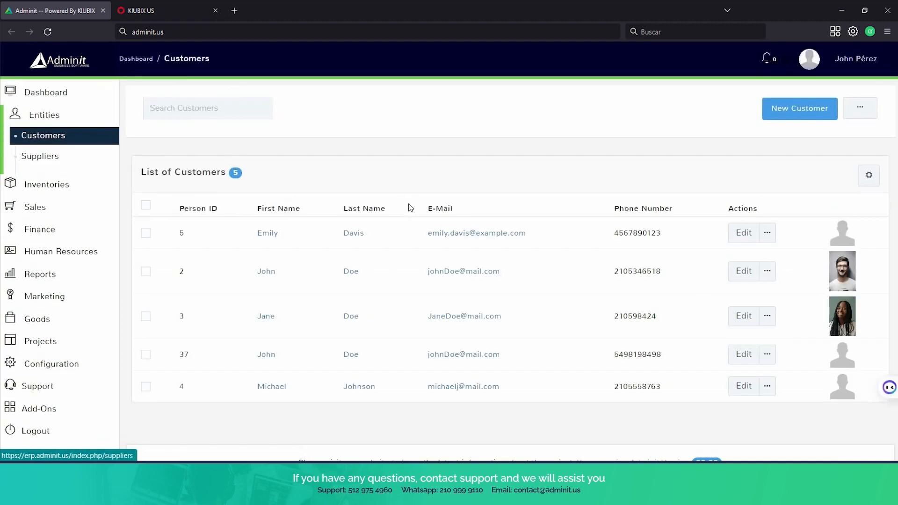
scroll(409, 236, "down", 1)
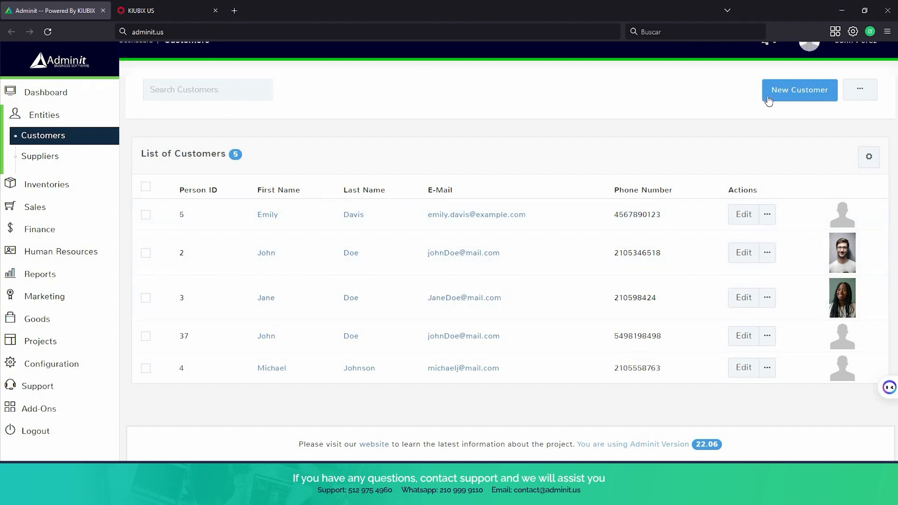
left_click(862, 96)
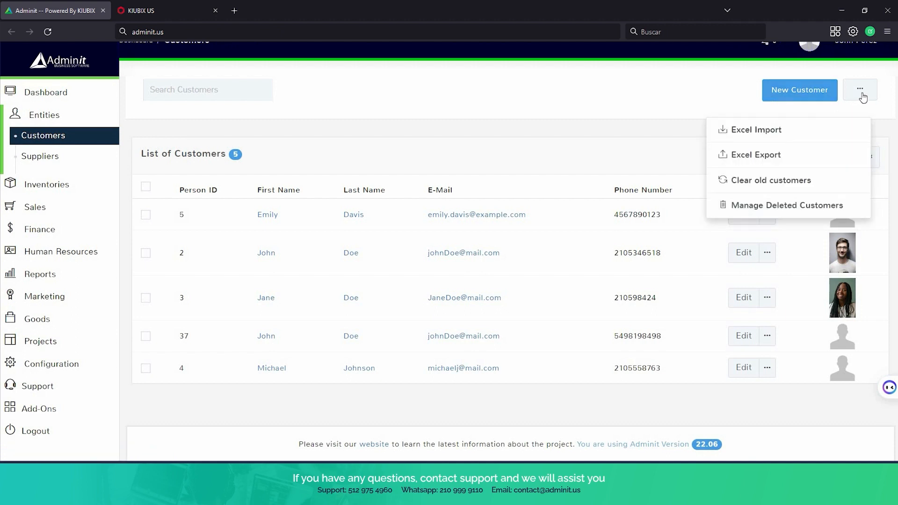
left_click(863, 96)
Review the customer list's column options, then open the Suppliers list.
left_click(867, 168)
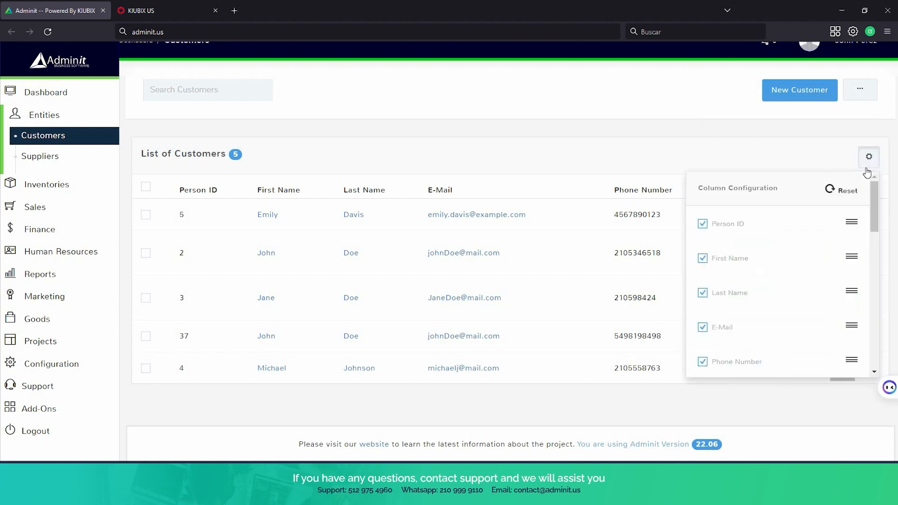
scroll(767, 254, "down", 8)
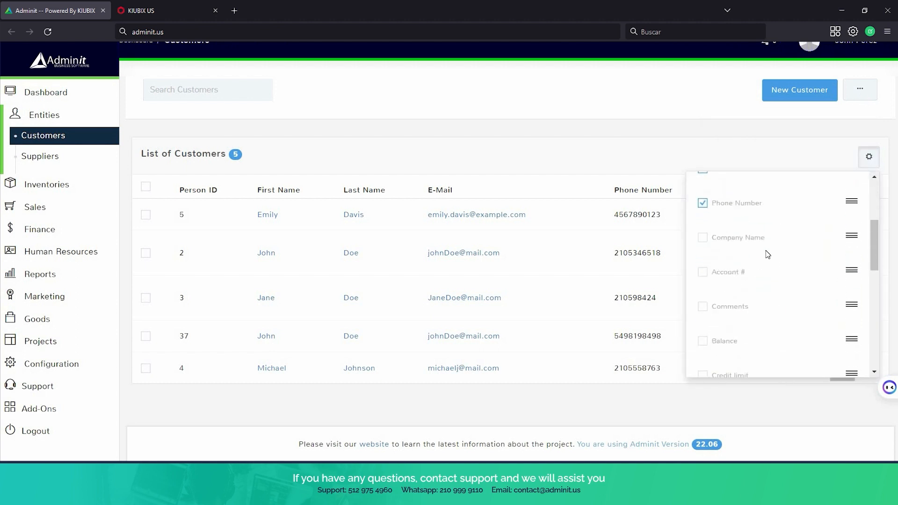
scroll(768, 255, "down", 4)
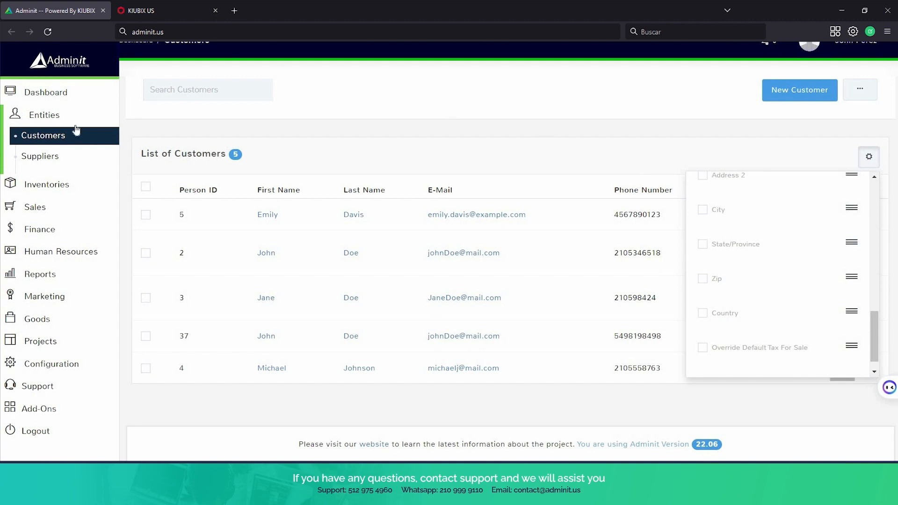
left_click(57, 157)
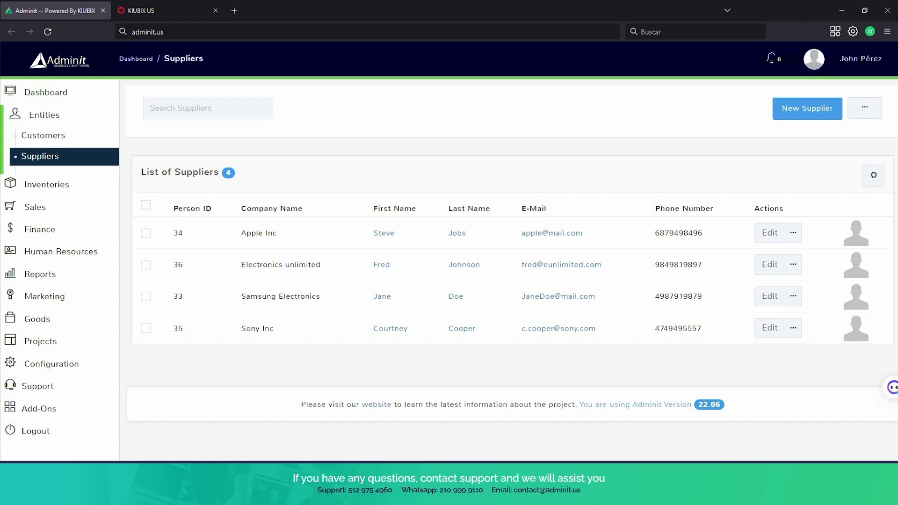
Expand Inventories and open the Items list of 25 items.
left_click(52, 184)
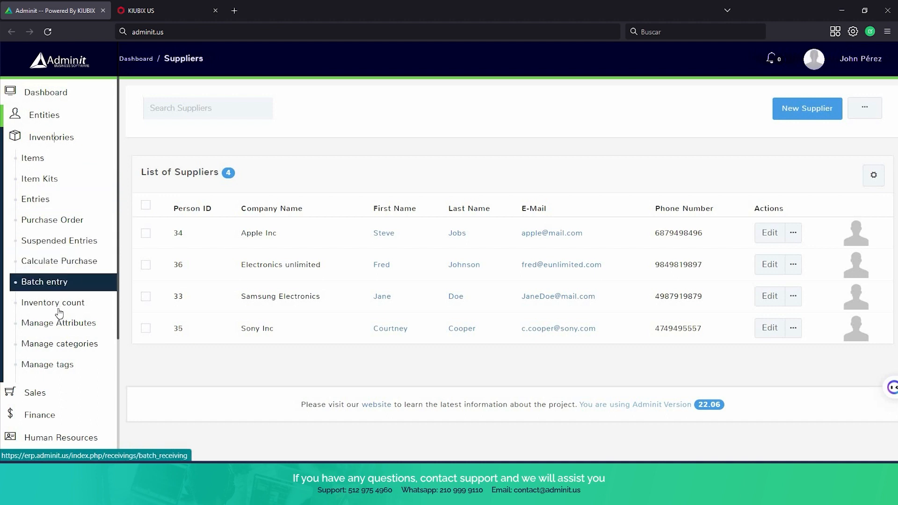
left_click(47, 161)
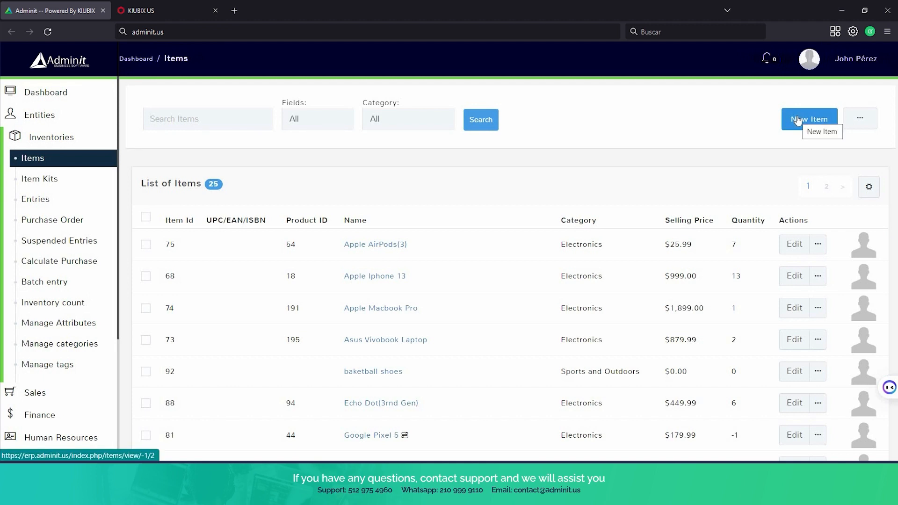
Review the Items list's extra actions menu, then go to the inventory Entries page.
left_click(862, 126)
left_click(709, 80)
left_click(872, 122)
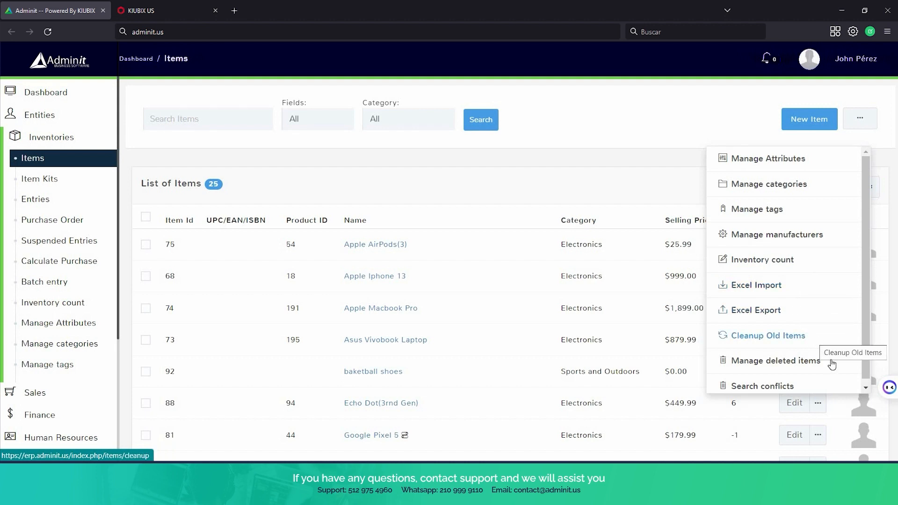
scroll(832, 366, "down", 1)
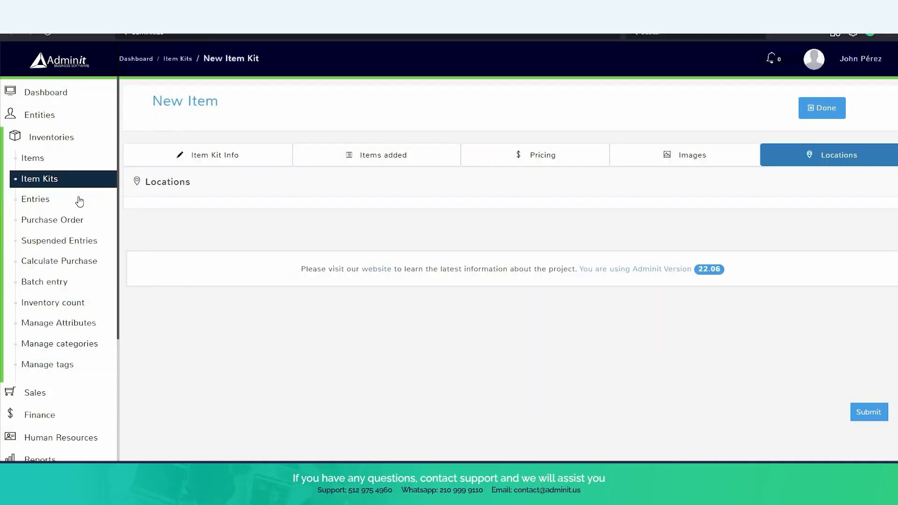
left_click(79, 201)
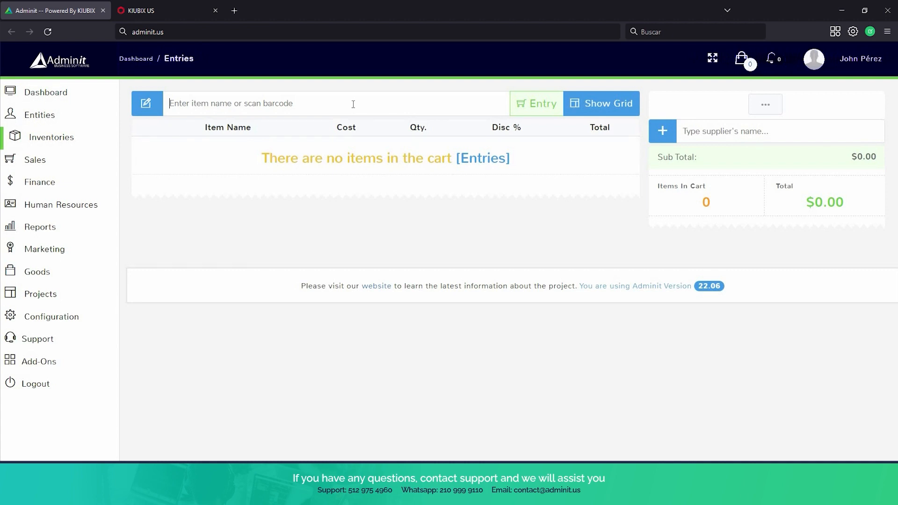
Add Apple Macbook Pro to the inventory entry with Apple Inc as supplier.
type("appl")
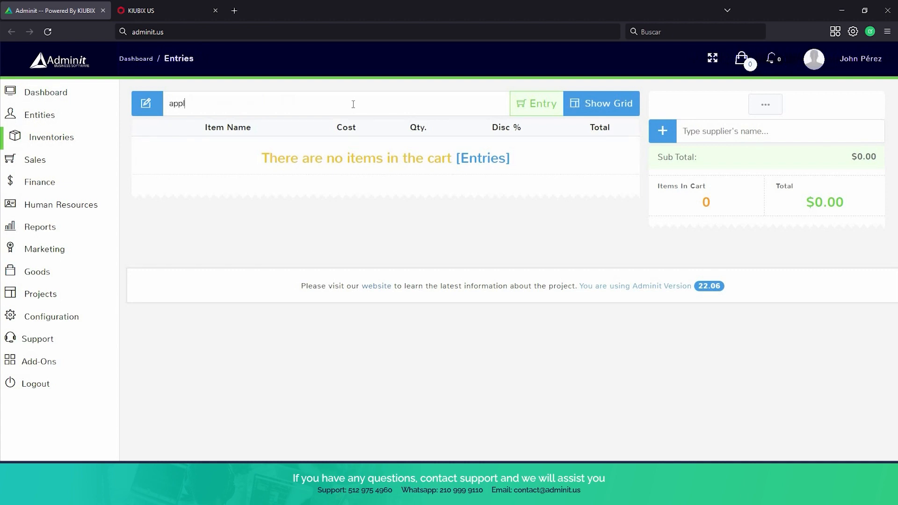
type("e")
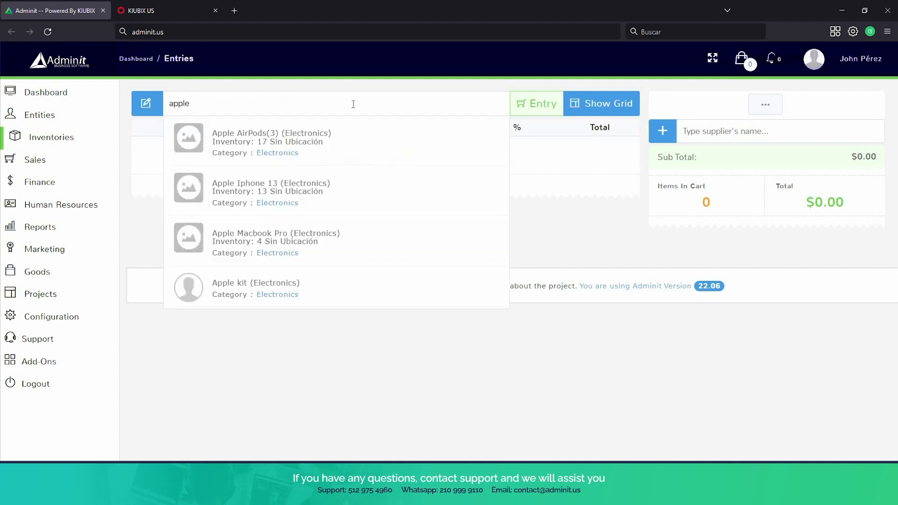
left_click(280, 239)
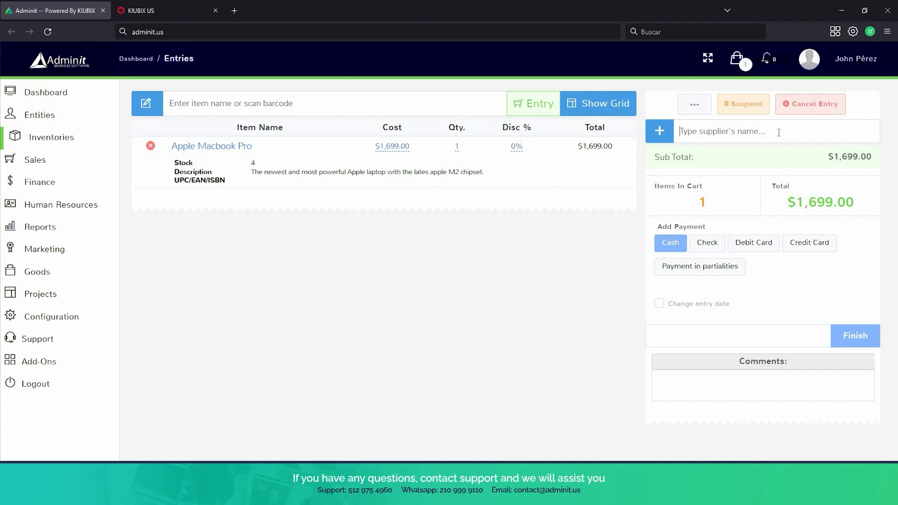
type("apple")
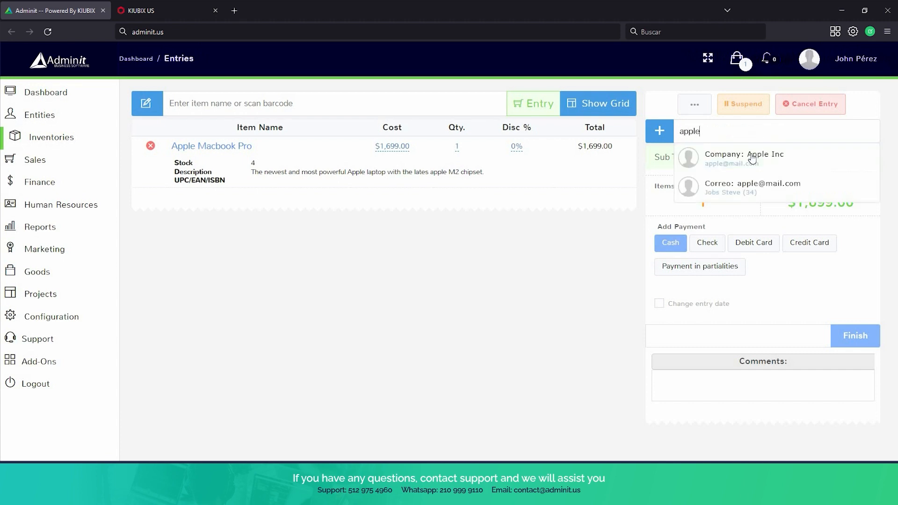
left_click(750, 157)
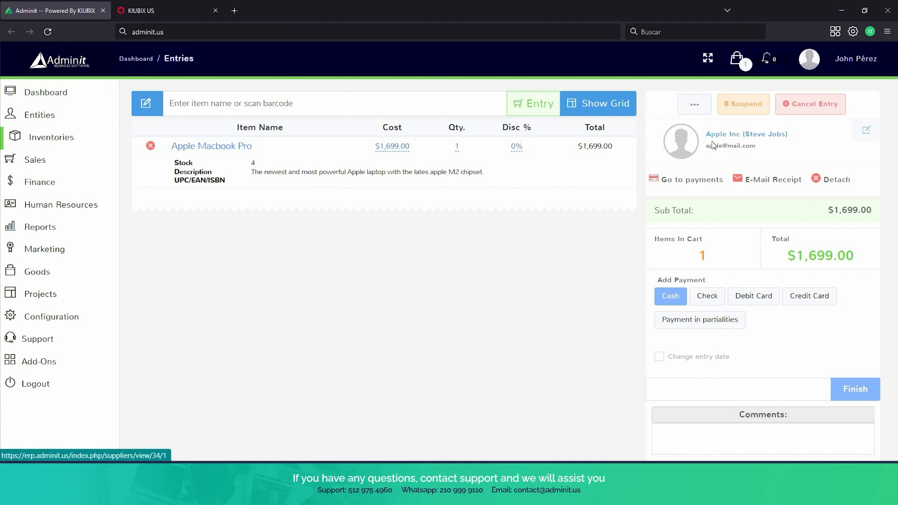
Set the Macbook Pro quantity to 5 and submit the entry, producing receipt RECV 11 for $8,495.00.
left_click(459, 148)
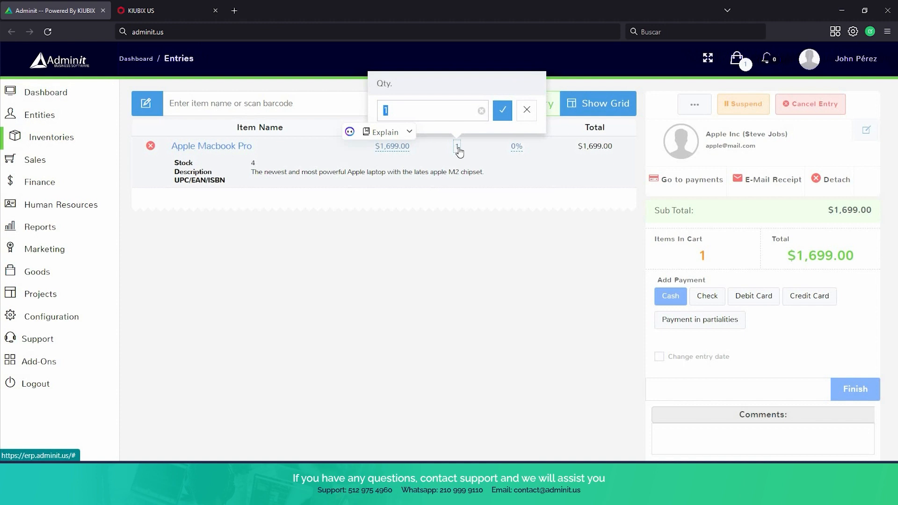
type("5")
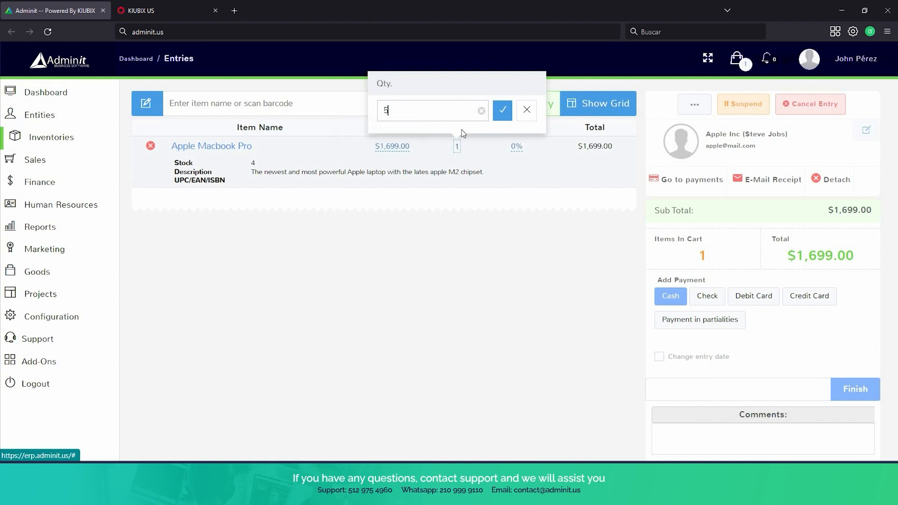
left_click(499, 112)
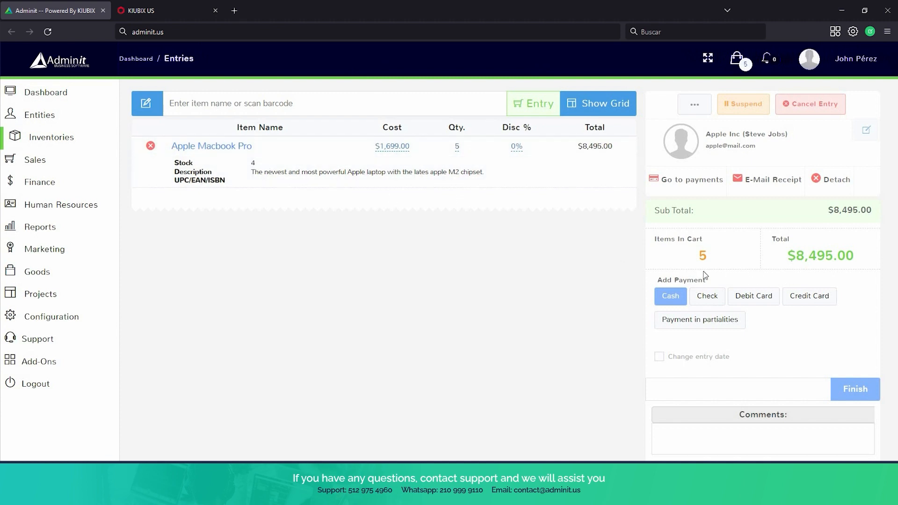
left_click(857, 392)
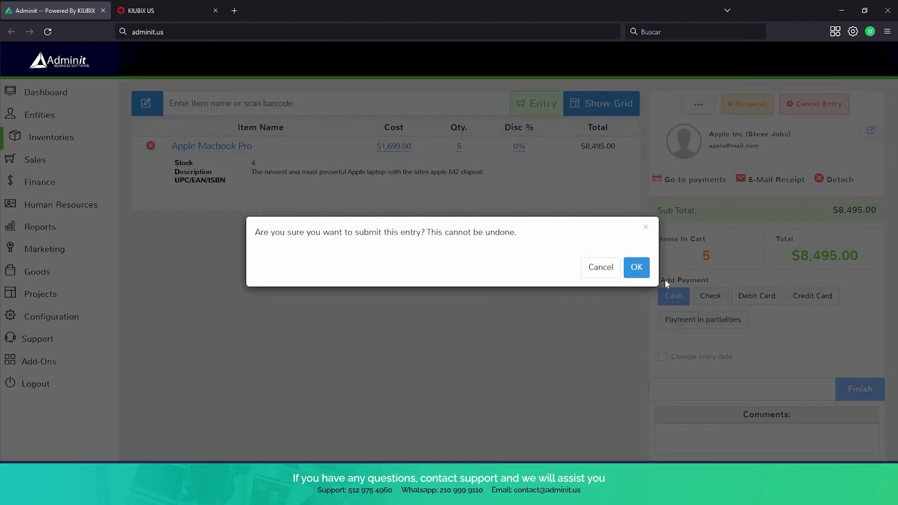
left_click(636, 269)
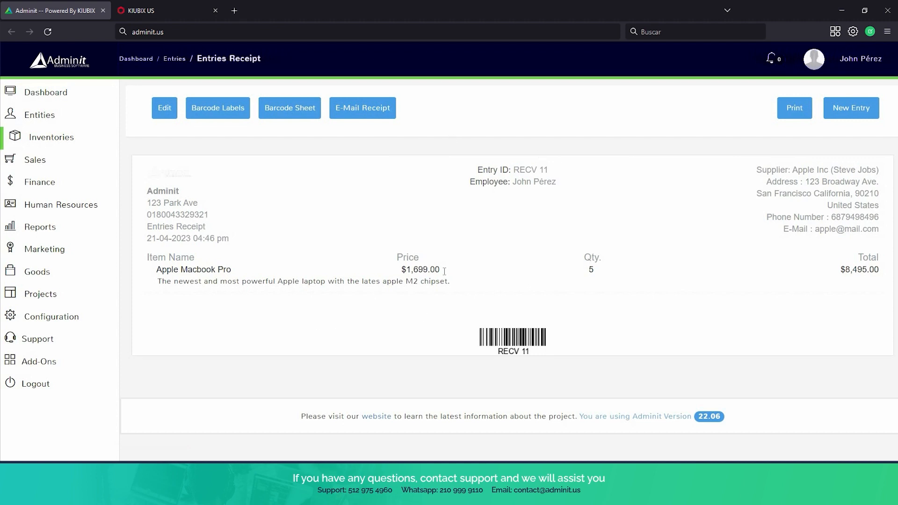
Return to the inventory Items list, then open the Item Kits list with the Apple and samsung kits.
left_click(53, 141)
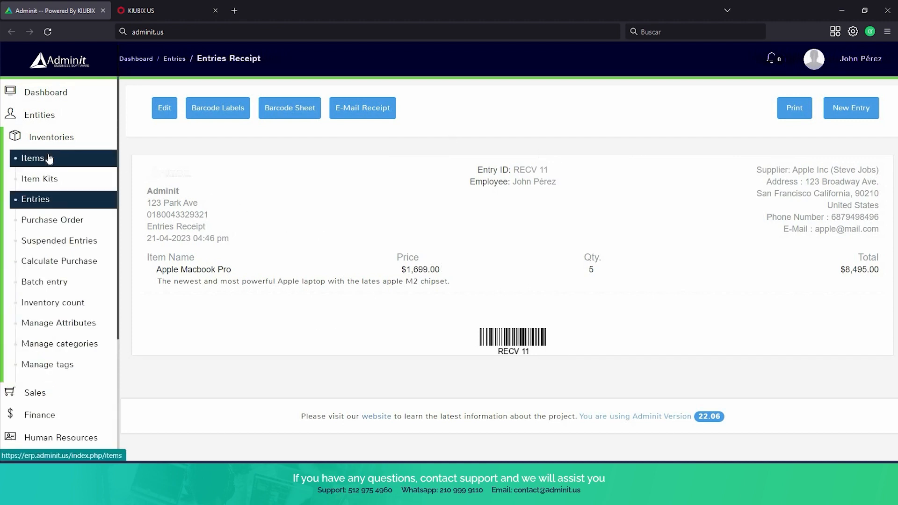
left_click(49, 159)
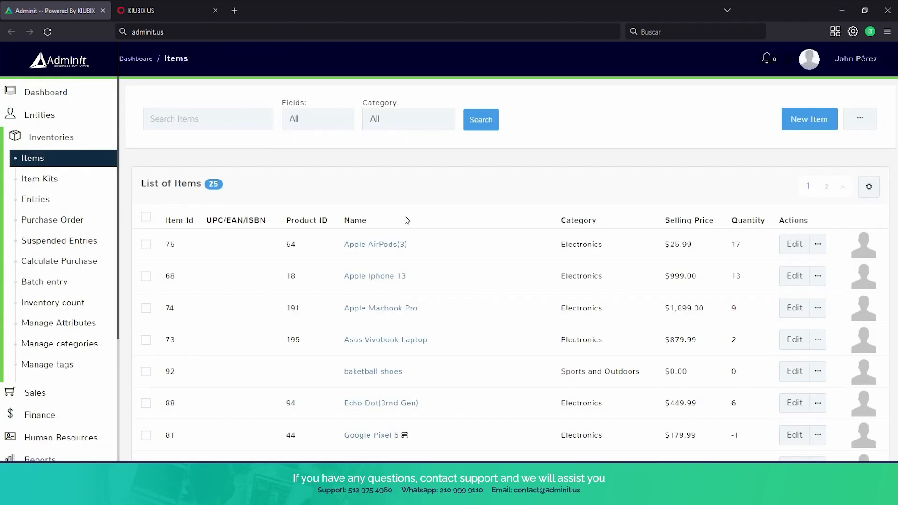
scroll(405, 219, "down", 2)
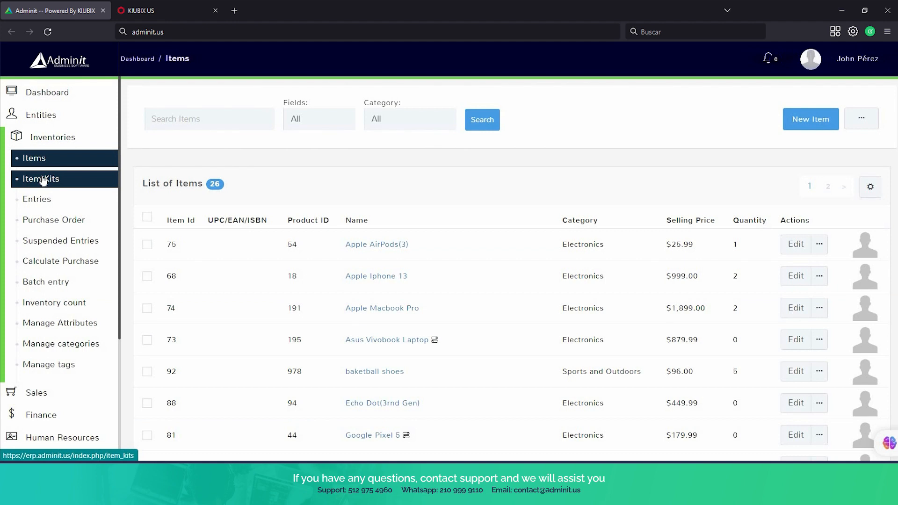
left_click(43, 179)
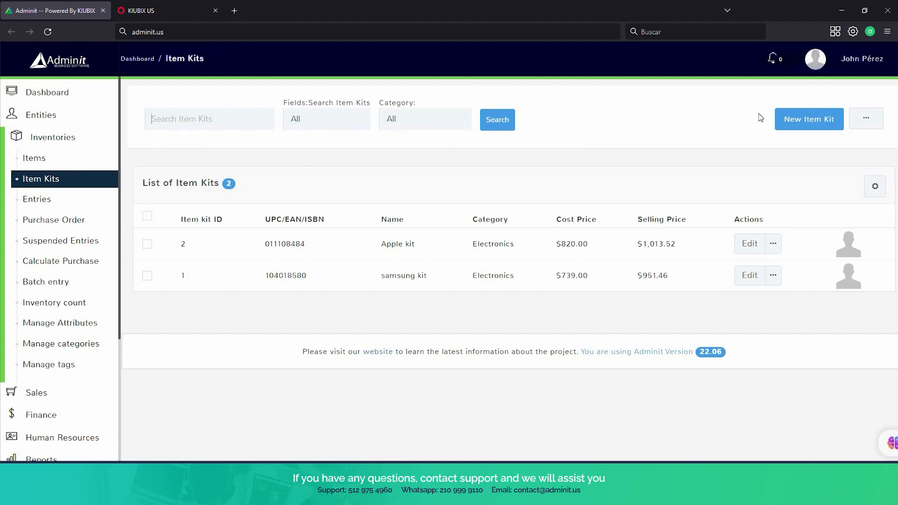
Start a new item kit with UPC 10110501, Product ID 8484 and name 'basketball kit'.
left_click(801, 130)
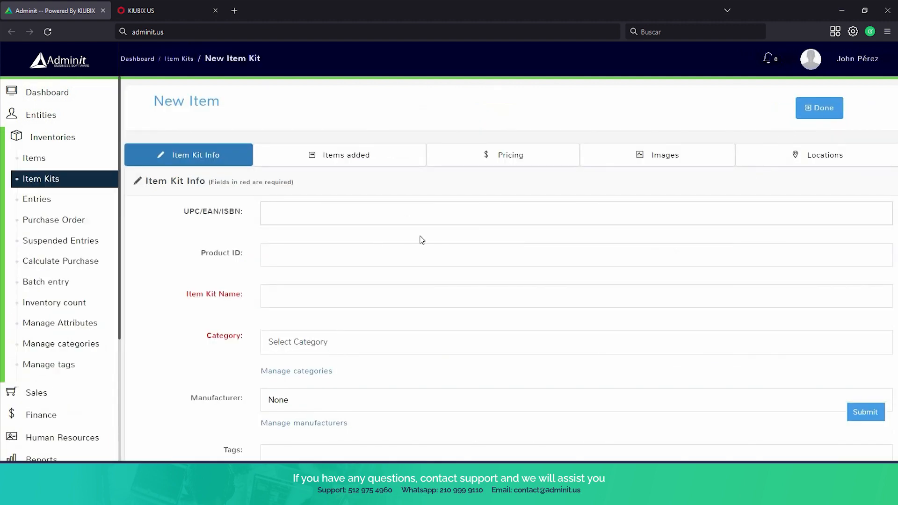
left_click(310, 208)
scroll(309, 209, "down", 1)
type("101")
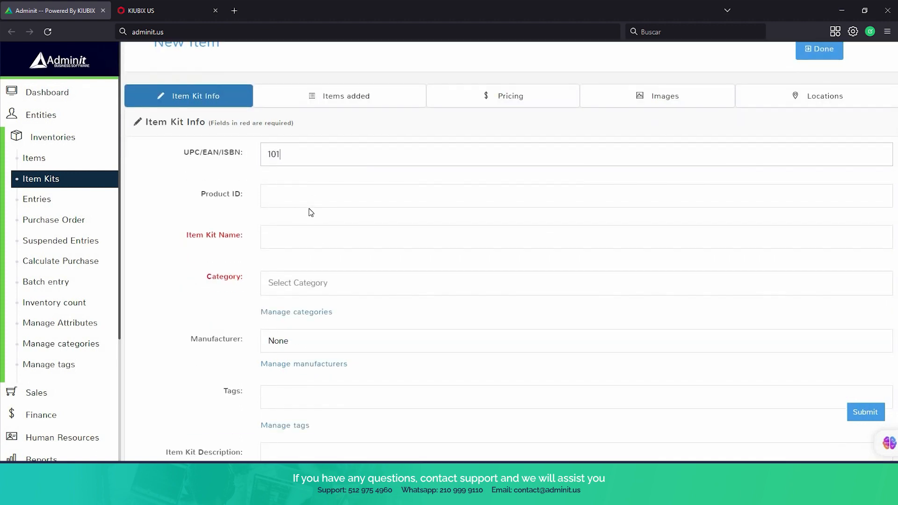
type("10501")
left_click(303, 202)
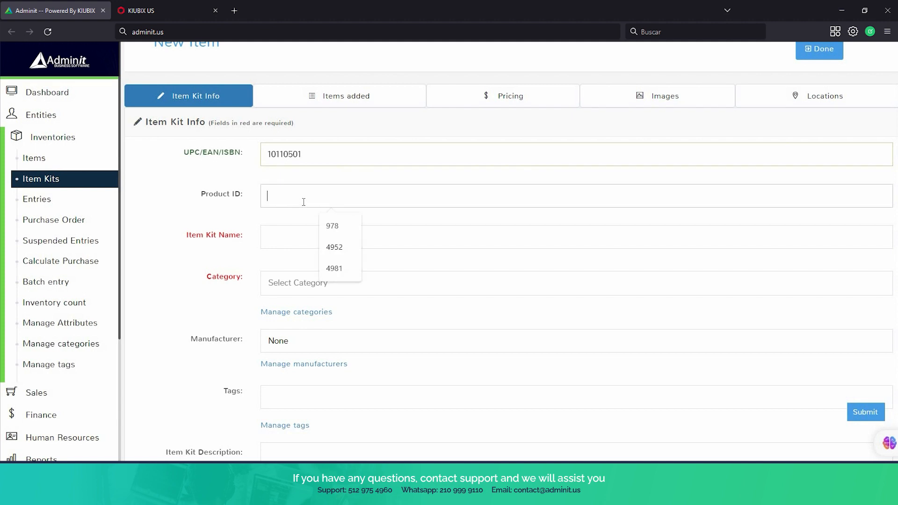
type("8484")
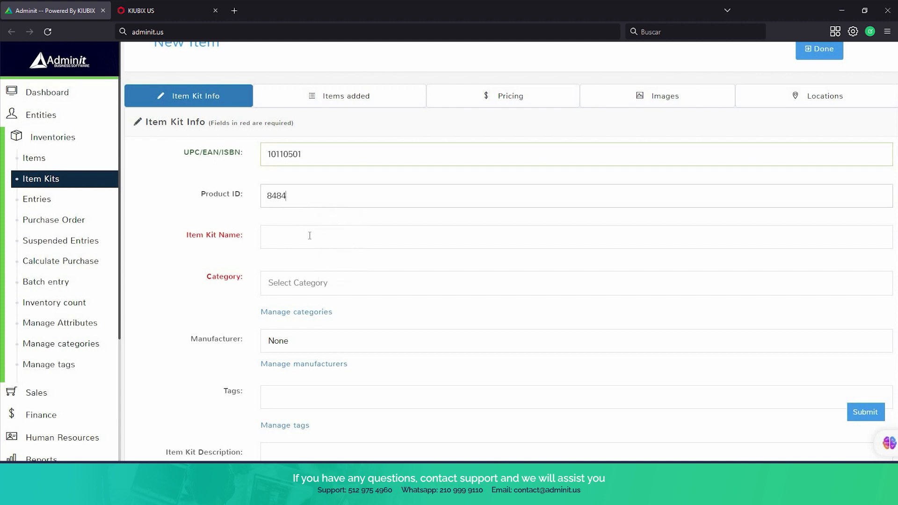
left_click(309, 235)
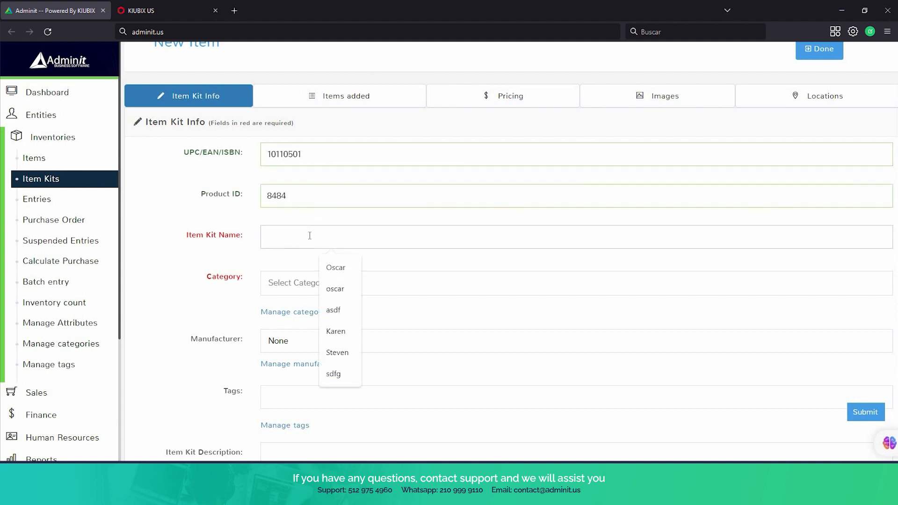
type("basketball kit")
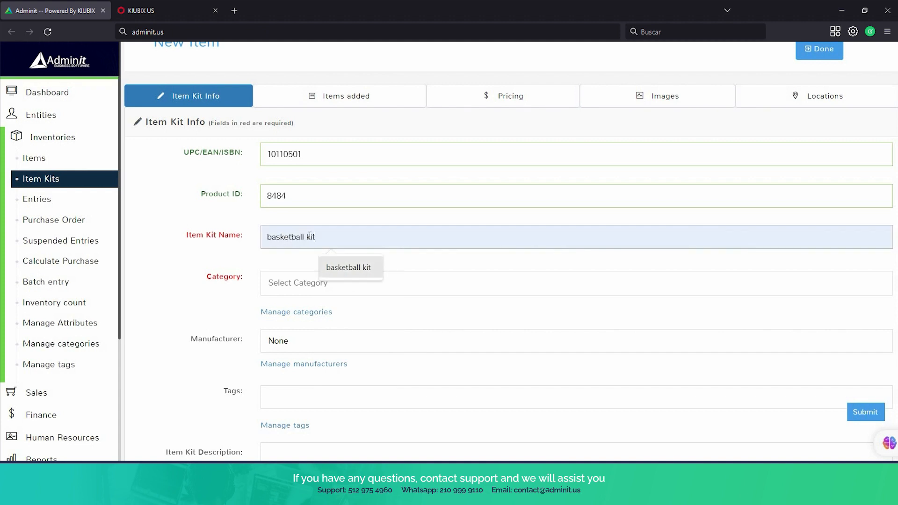
left_click(327, 264)
Give the kit category Sports and Outdoors, tag basketball and description 'basketball shoes with basketball'.
left_click(314, 284)
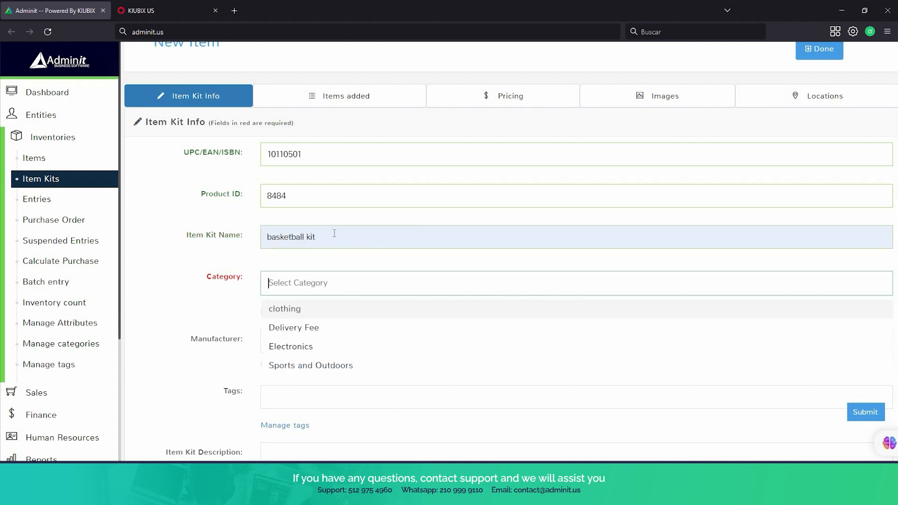
scroll(333, 234, "down", 1)
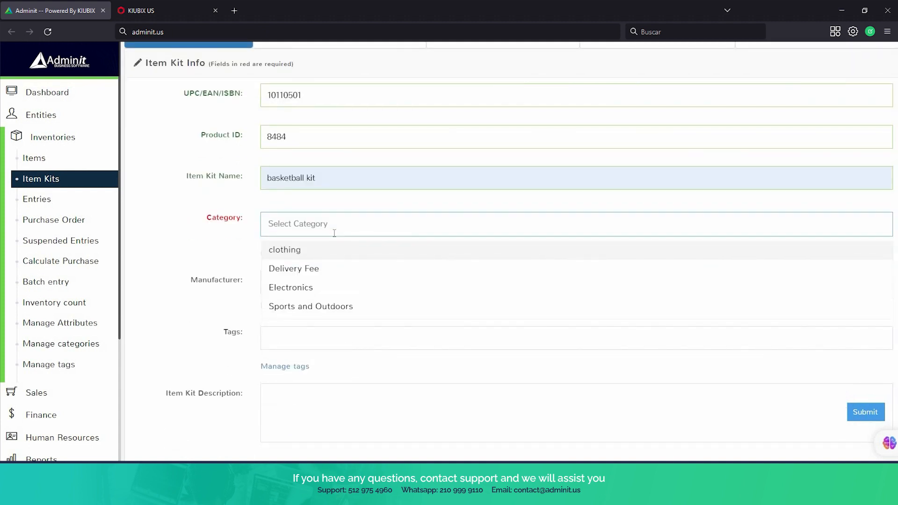
left_click(363, 306)
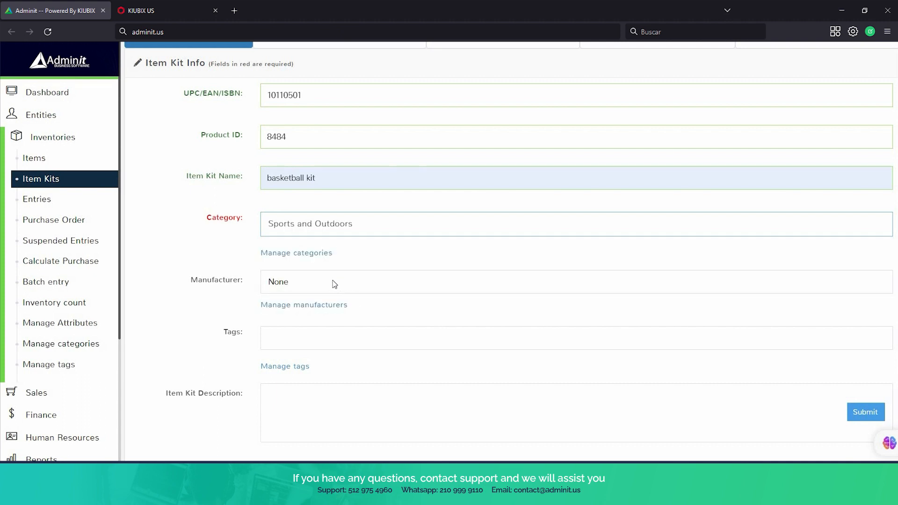
scroll(318, 286, "down", 1)
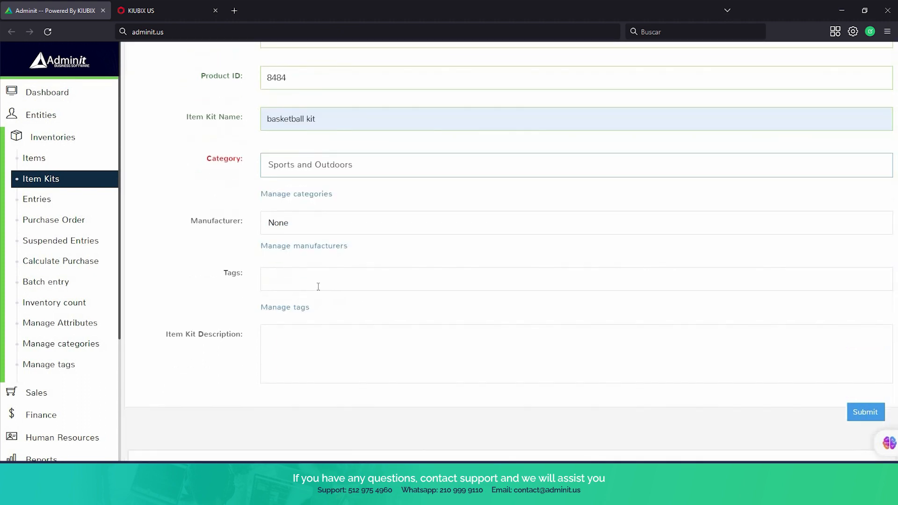
left_click(318, 286)
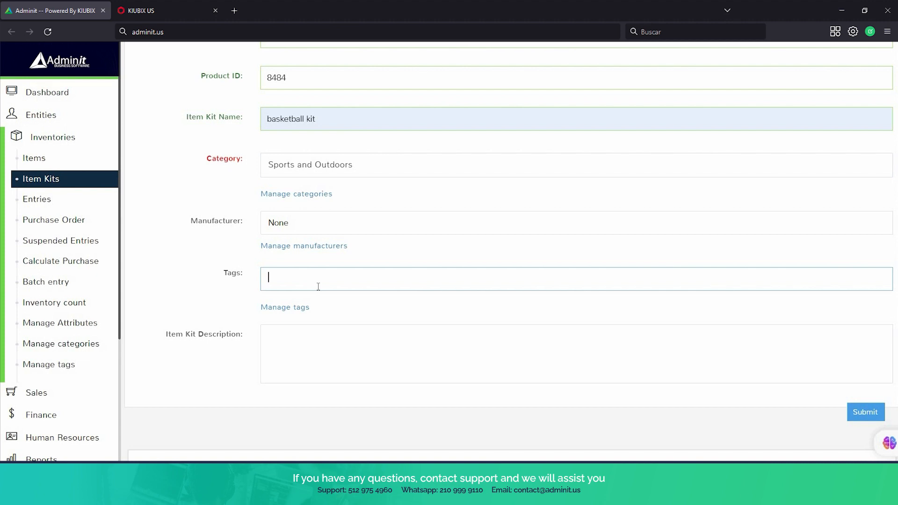
type("baske")
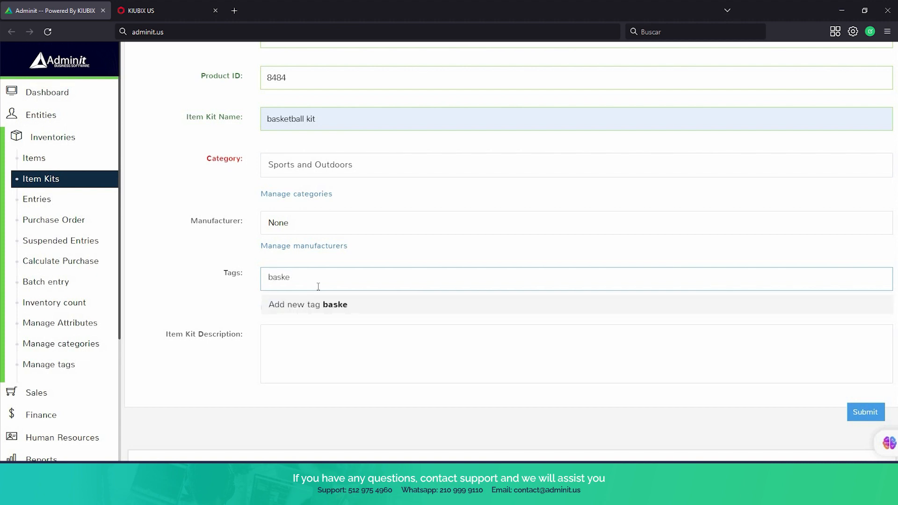
key("Return")
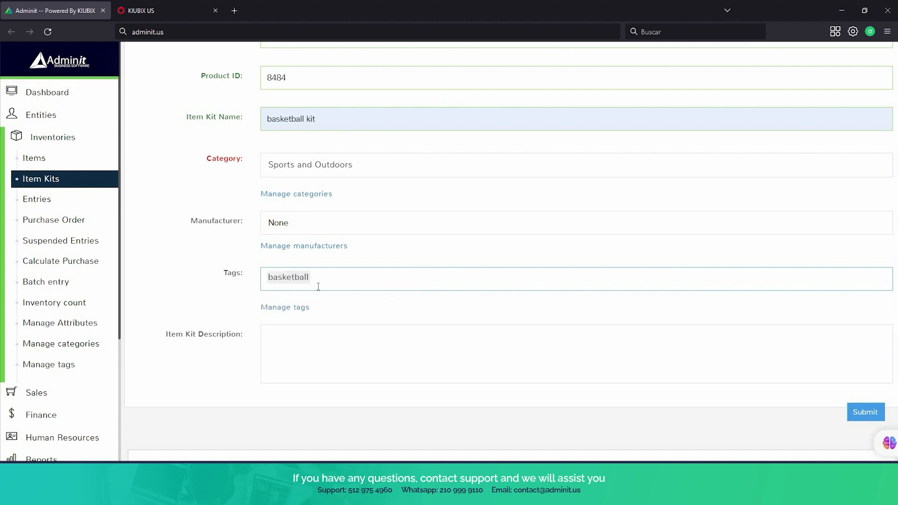
left_click(327, 355)
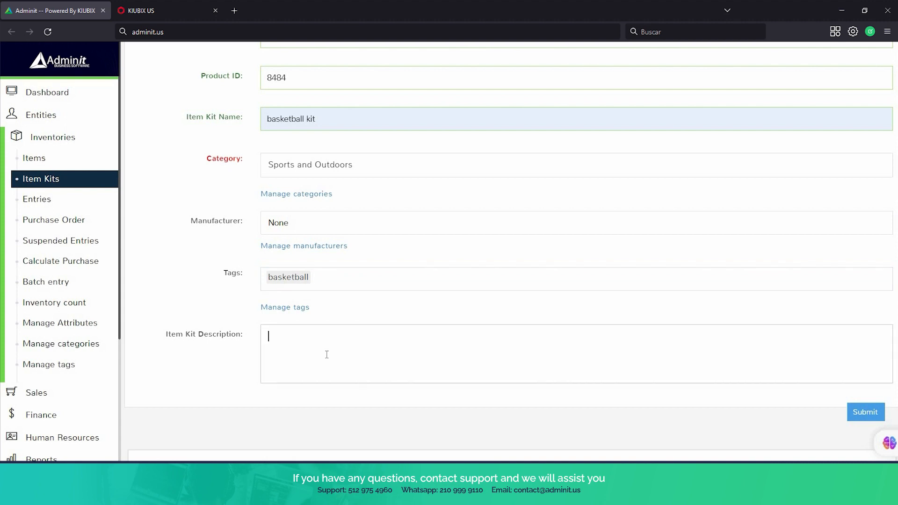
type("basketball shoes with basketball")
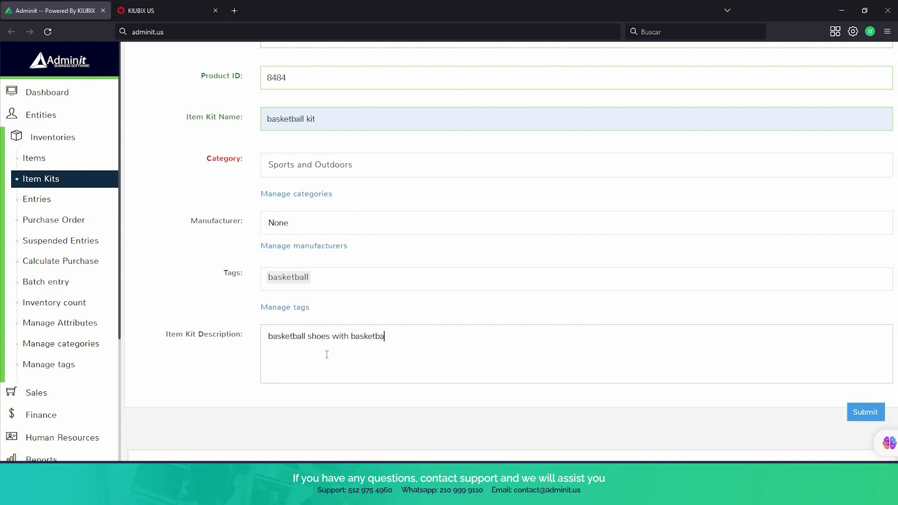
scroll(338, 185, "up", 4)
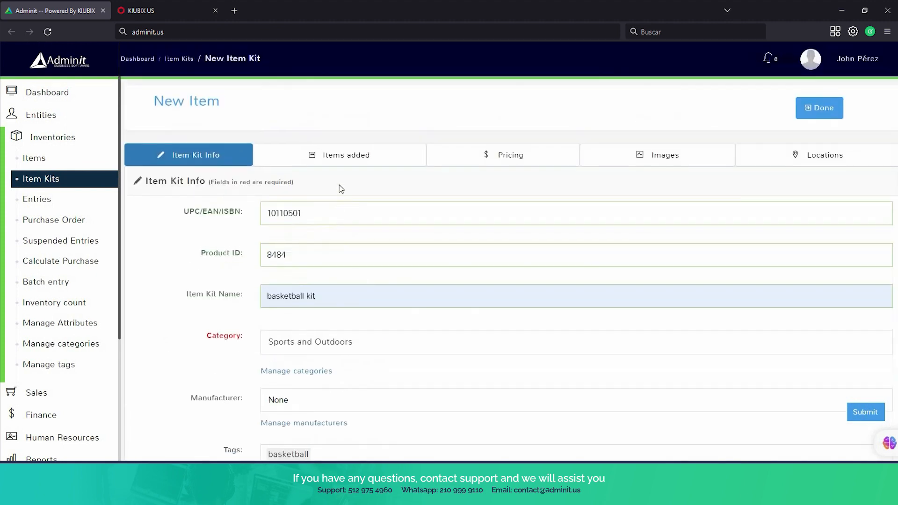
Add one baketball shoes and one Wilson Basketball to the kit's items.
left_click(340, 158)
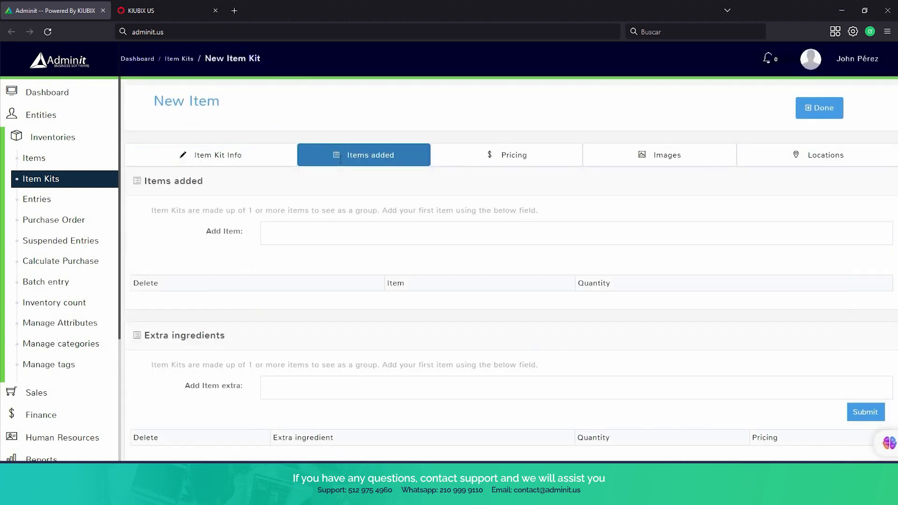
left_click(351, 239)
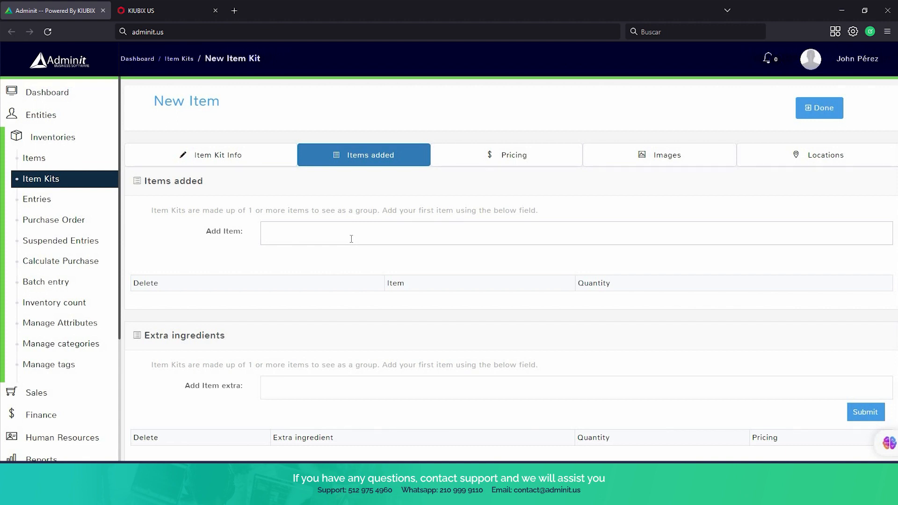
type("shoe")
left_click(357, 275)
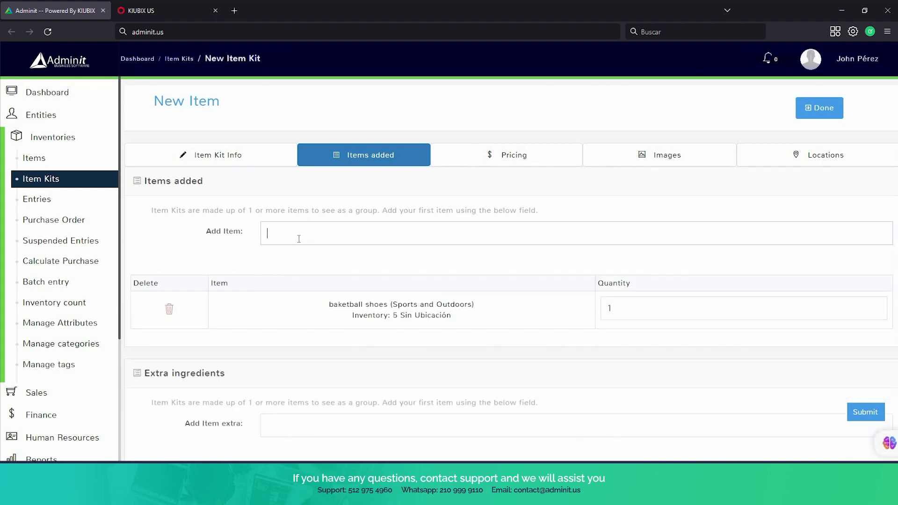
type("baske")
left_click(330, 265)
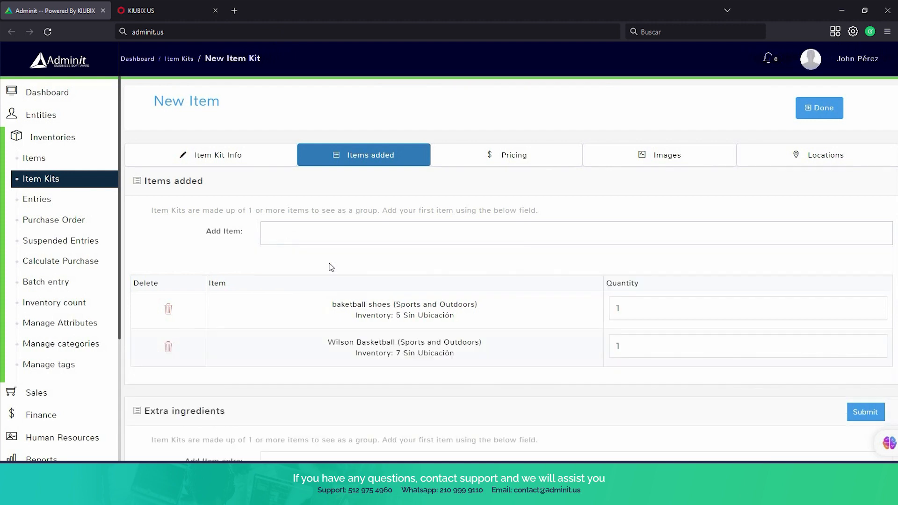
scroll(406, 261, "down", 1)
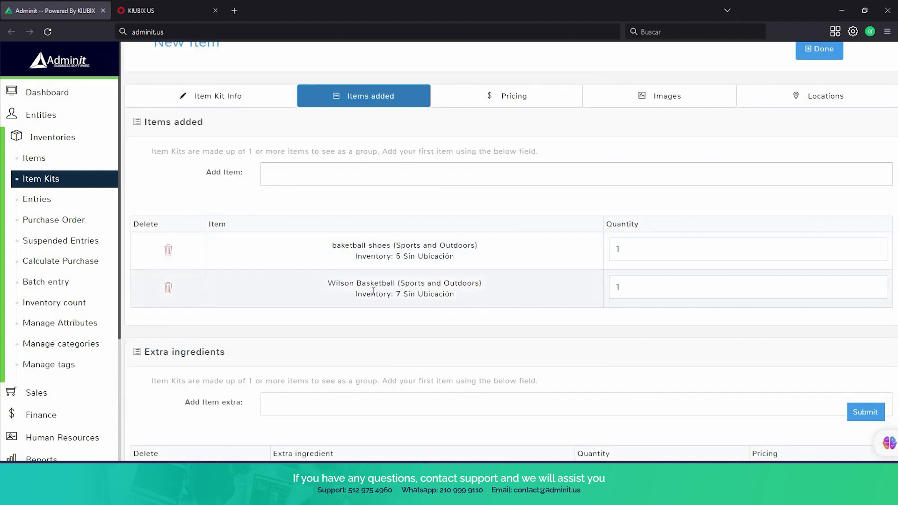
scroll(374, 288, "down", 2)
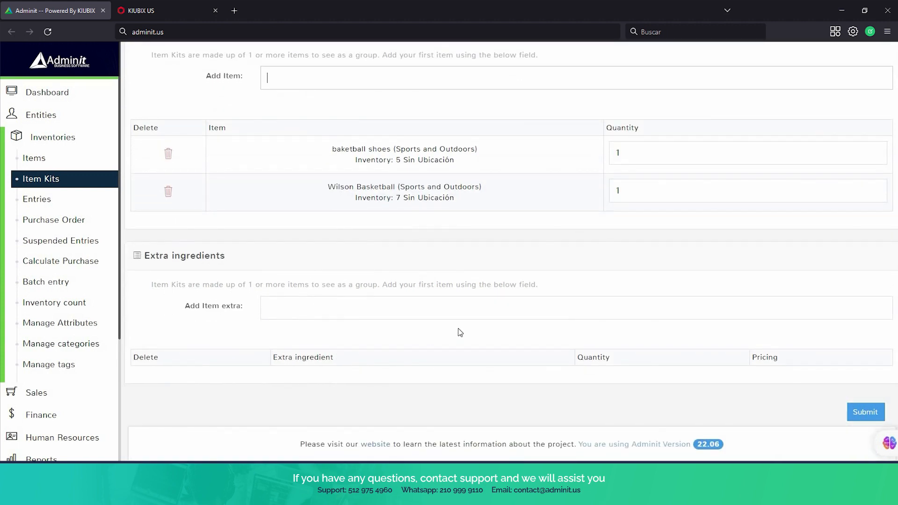
scroll(373, 178, "up", 2)
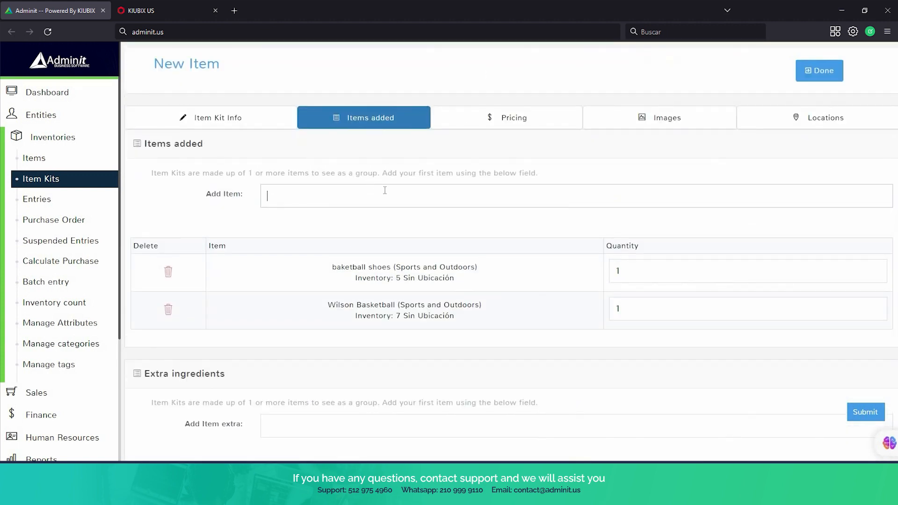
left_click(481, 124)
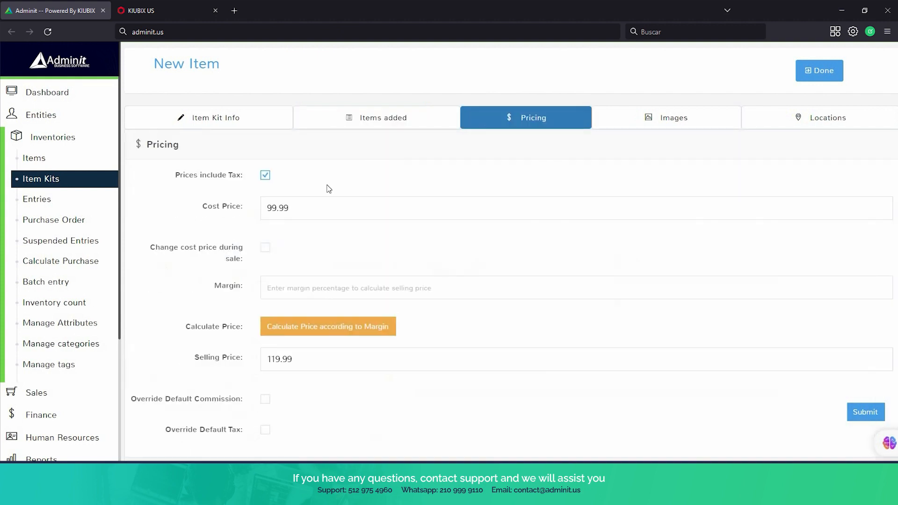
Enter a 20% margin on the 99.99 cost and recalculate the selling price from it.
left_click_drag(263, 204, 296, 207)
left_click(297, 207)
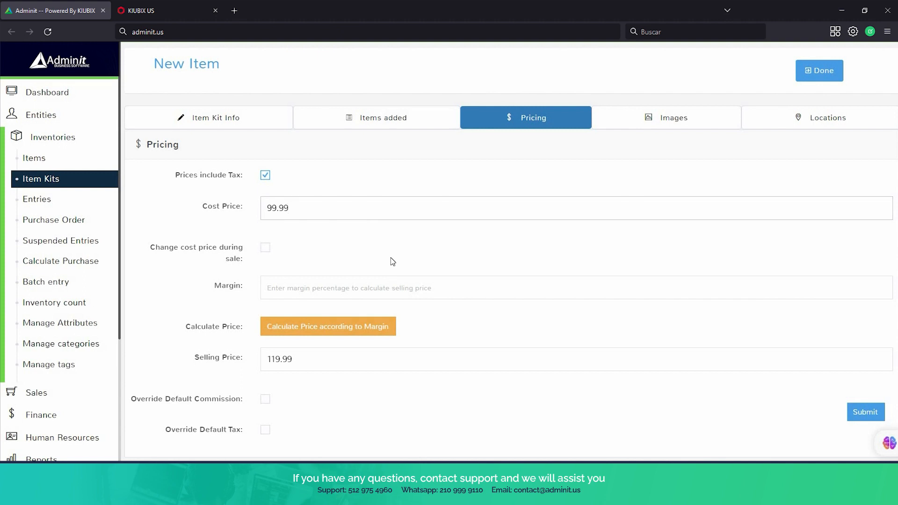
scroll(392, 261, "down", 1)
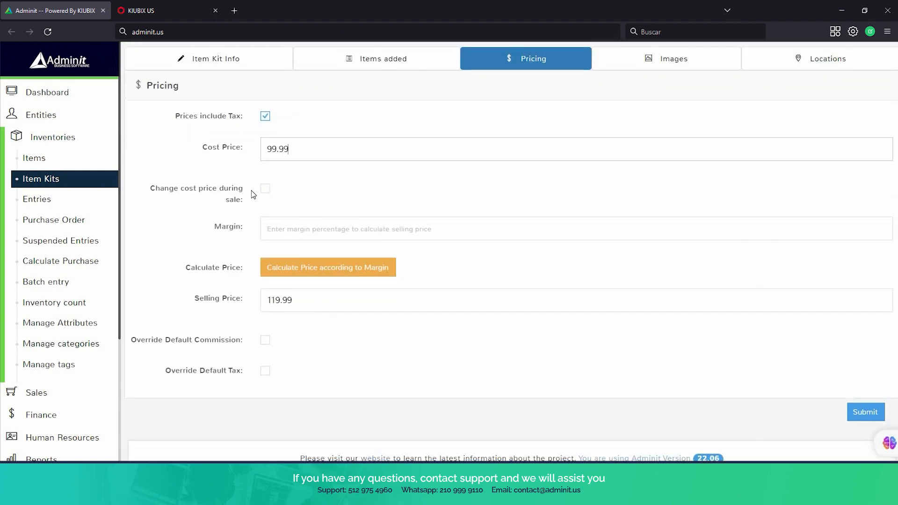
left_click(287, 235)
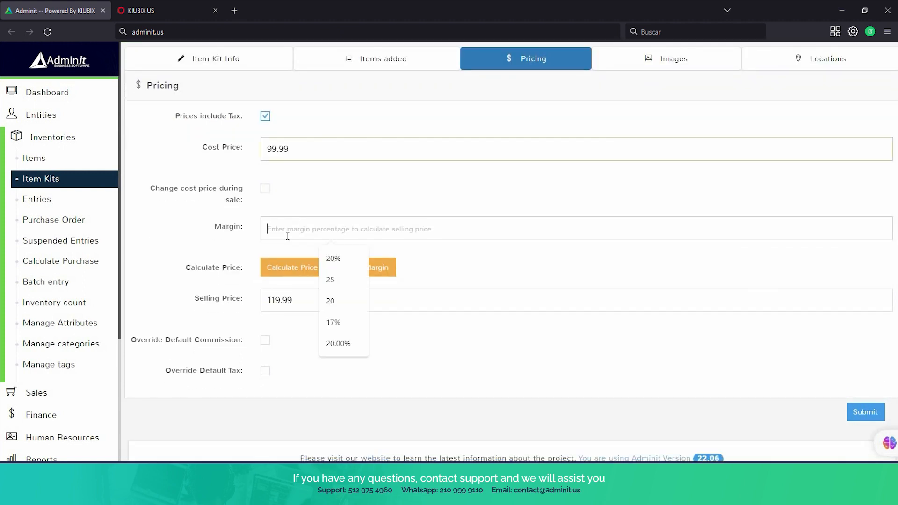
left_click(333, 259)
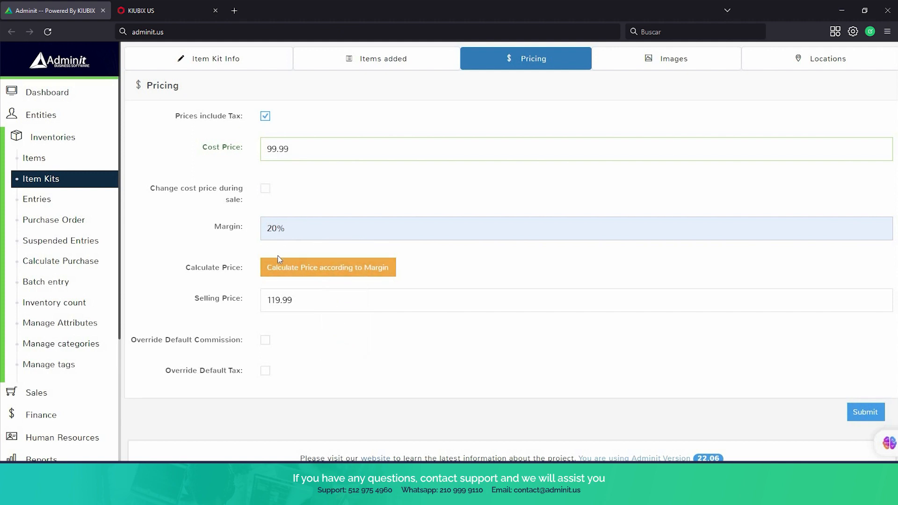
left_click(289, 267)
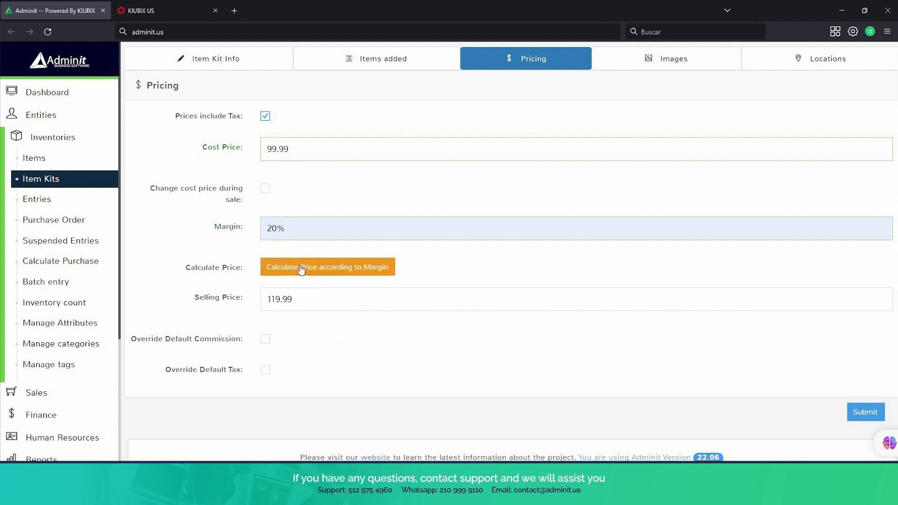
scroll(481, 218, "down", 1)
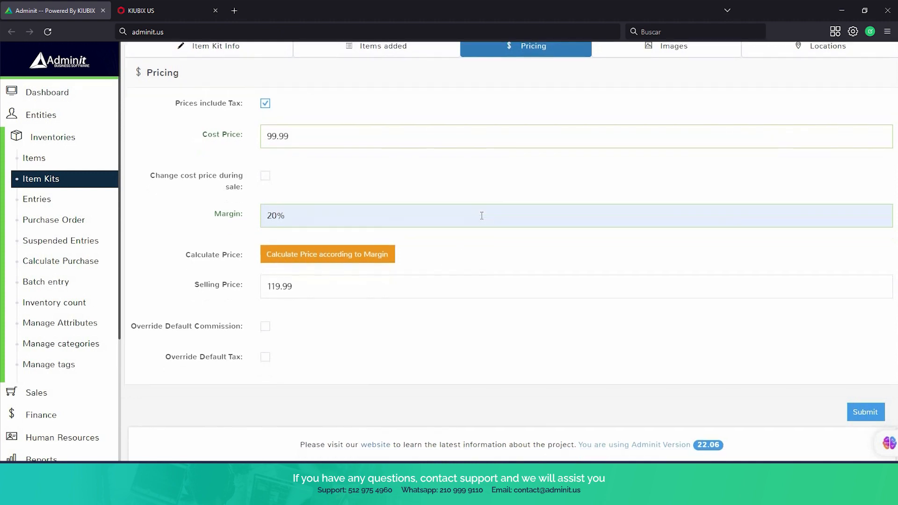
scroll(483, 219, "up", 3)
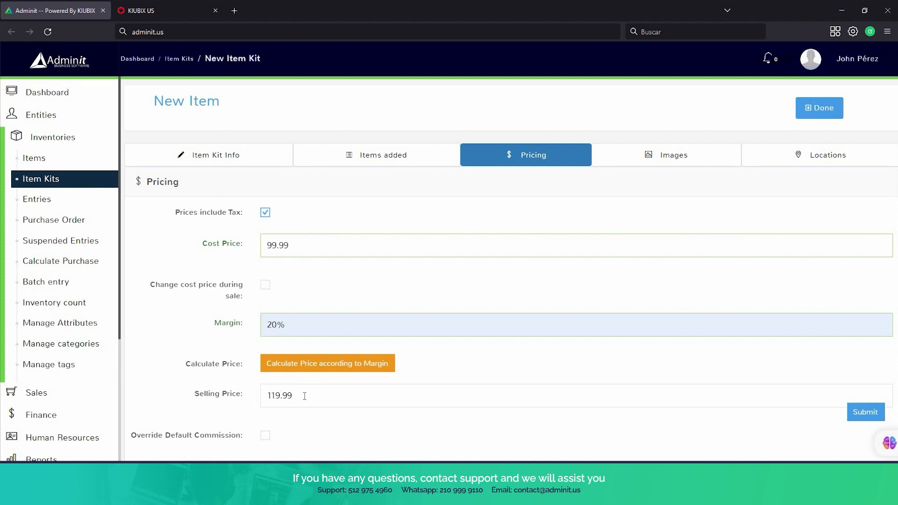
Look over the kit's Images, Locations and Items added sections, then submit the basketball kit.
left_click(693, 157)
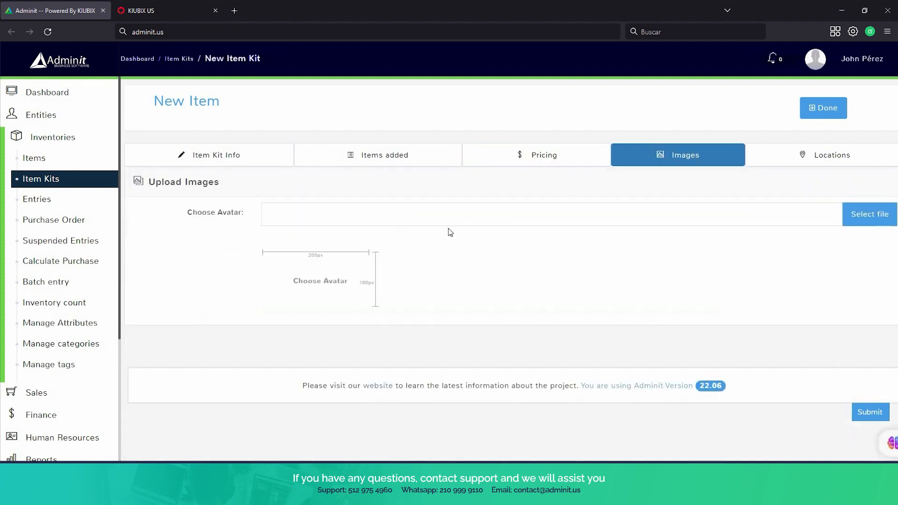
left_click(831, 164)
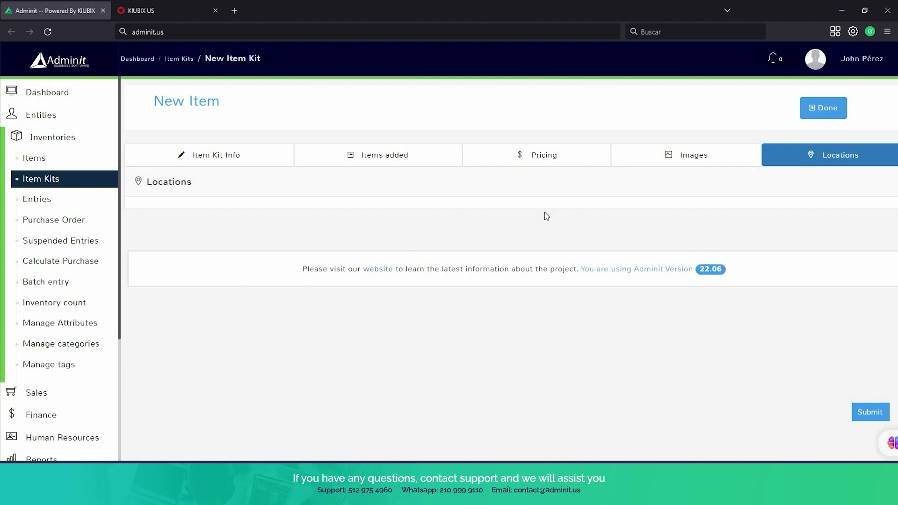
left_click(379, 161)
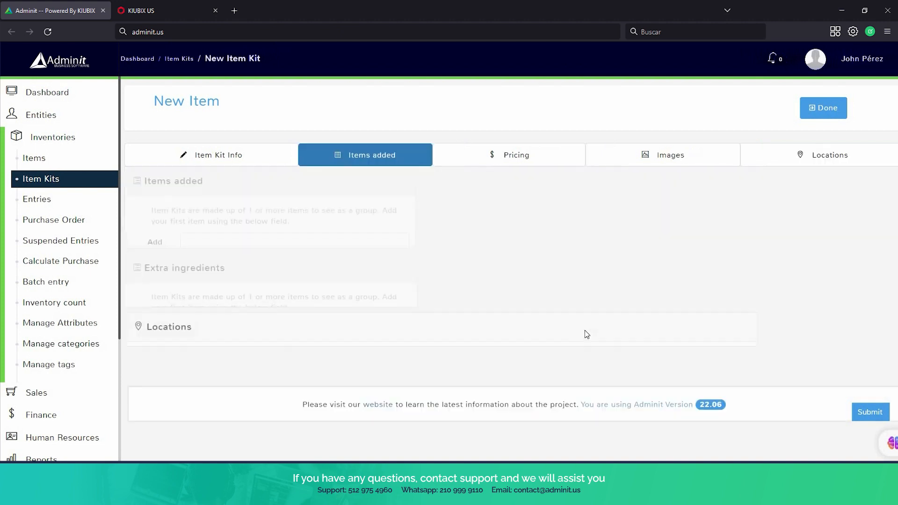
scroll(593, 344, "down", 3)
left_click(873, 419)
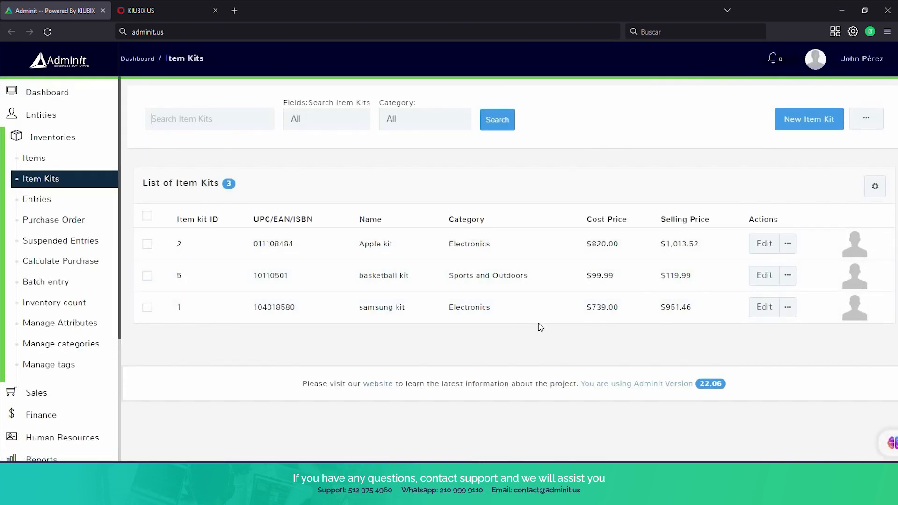
Select the basketball kit in the item list and start a new purchase order entry.
left_click(147, 275)
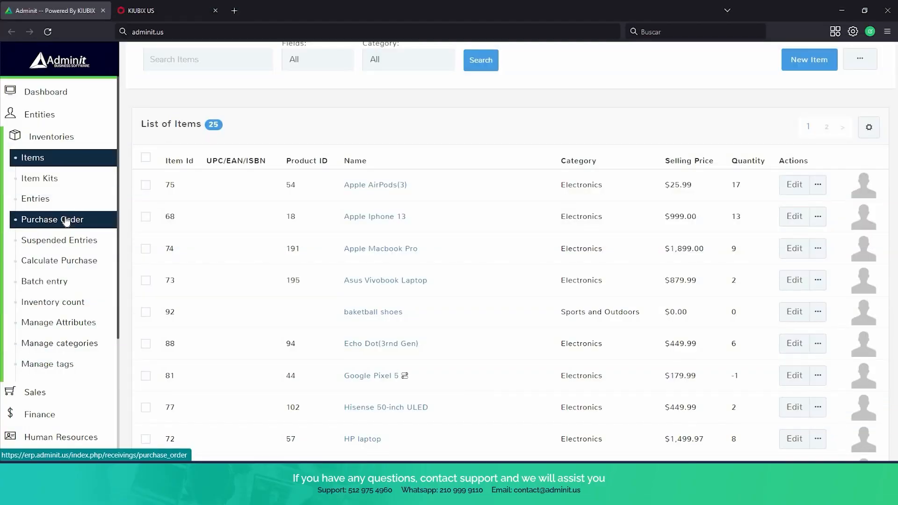
left_click(67, 221)
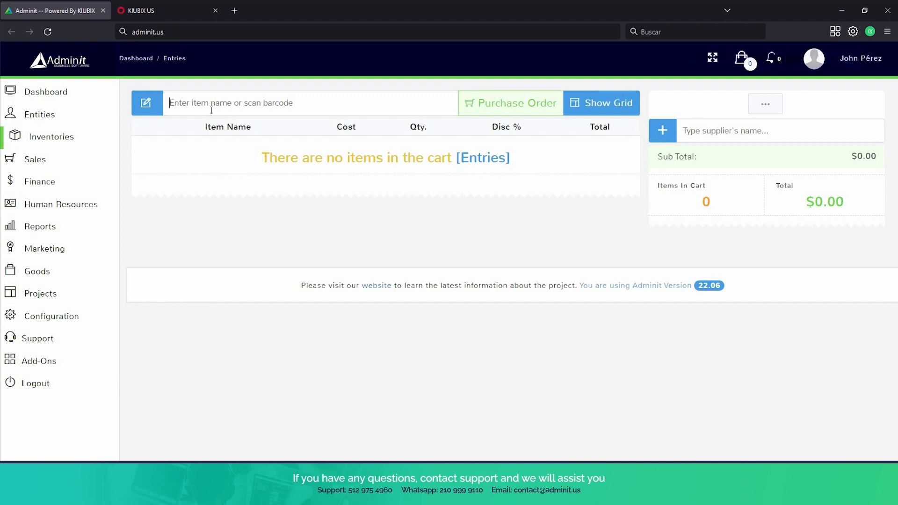
Add Apple AirPods(3) and Apple Iphone 13 to the order, setting AirPods quantity to 3.
type("apple")
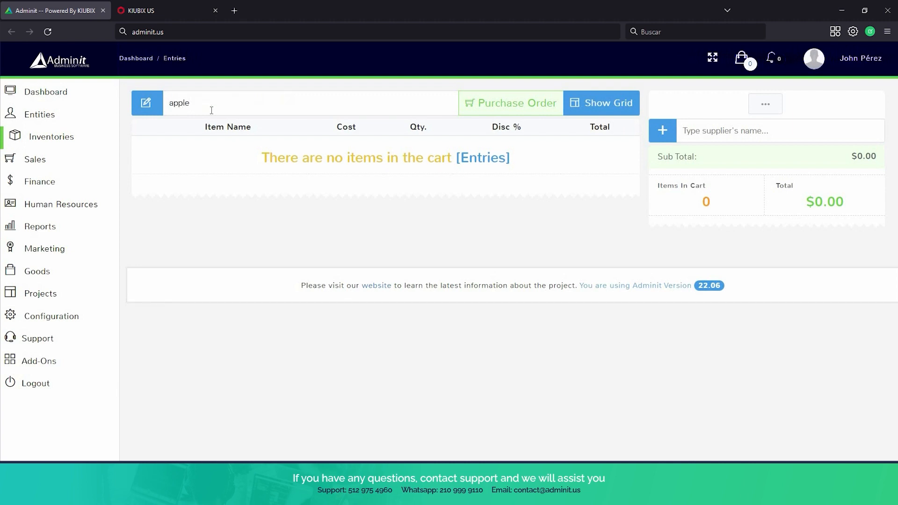
left_click(230, 145)
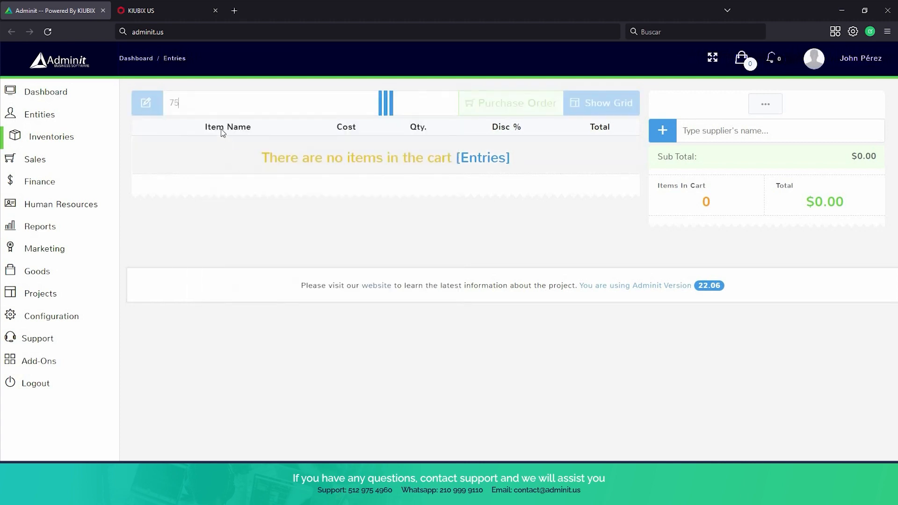
type("apple")
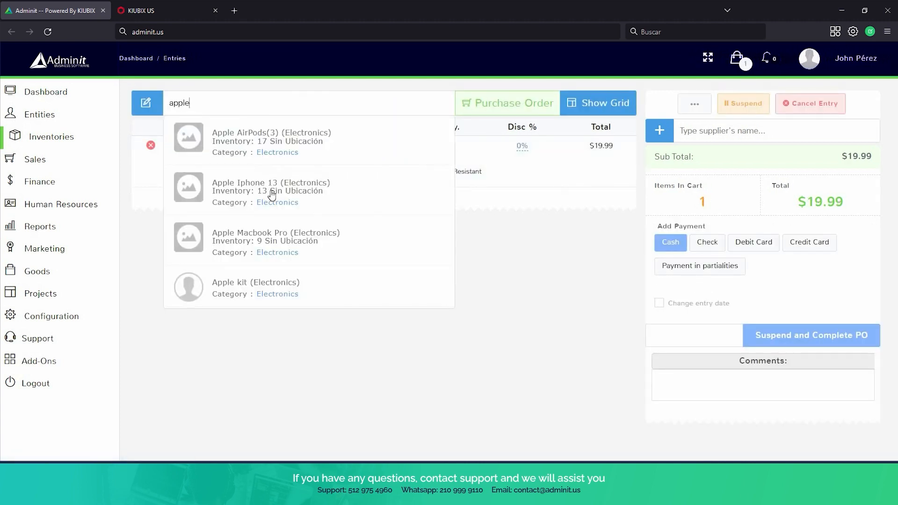
left_click(271, 196)
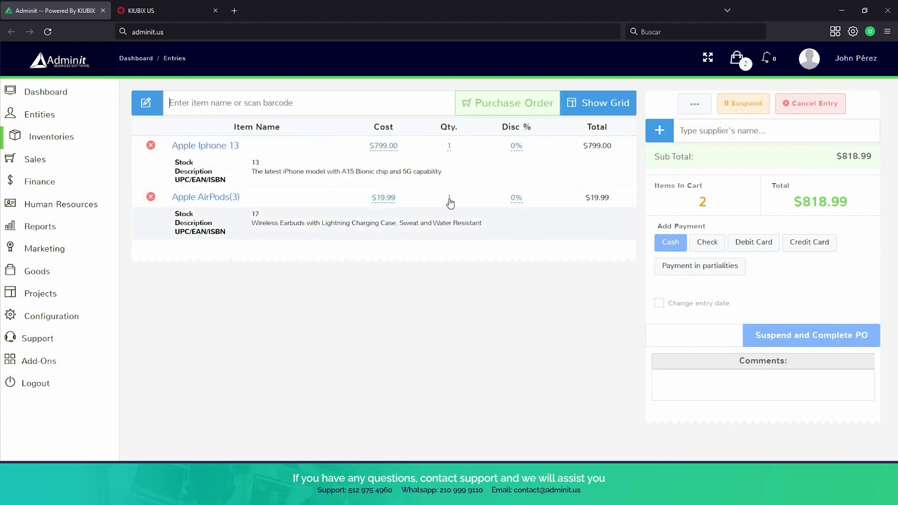
left_click(448, 200)
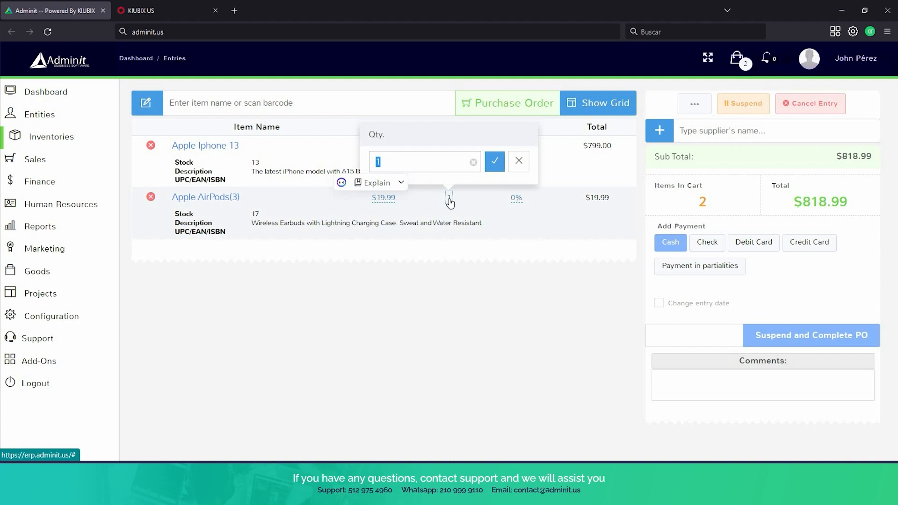
left_click(494, 161)
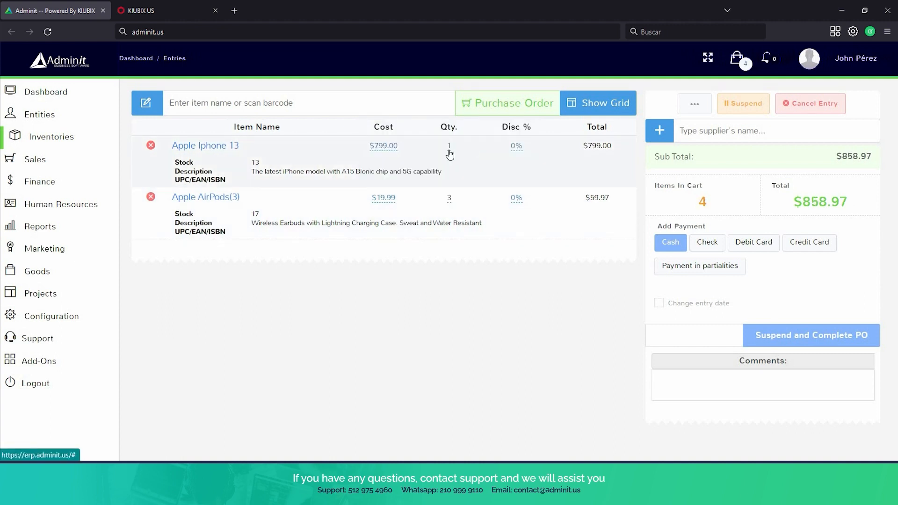
Assign supplier Apple Inc, enable E-Mail PO, and suspend and complete the order.
left_click(742, 133)
type("apple")
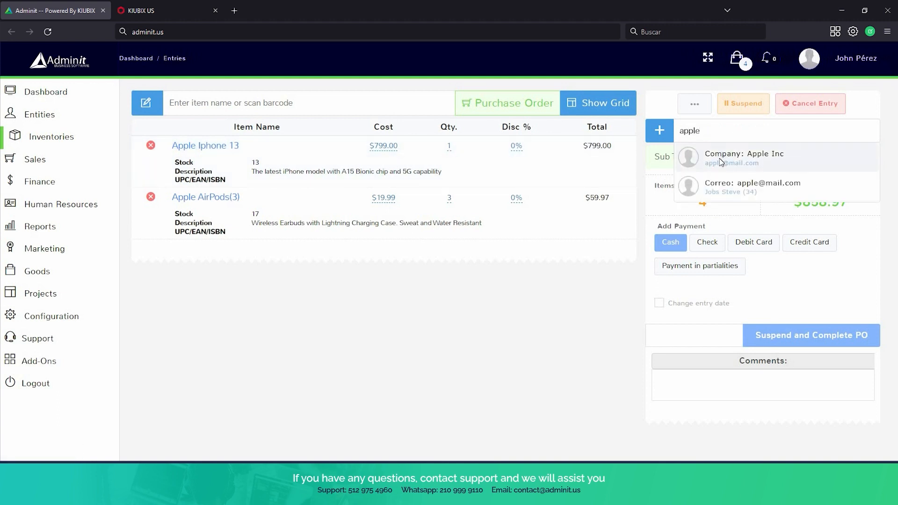
left_click(724, 159)
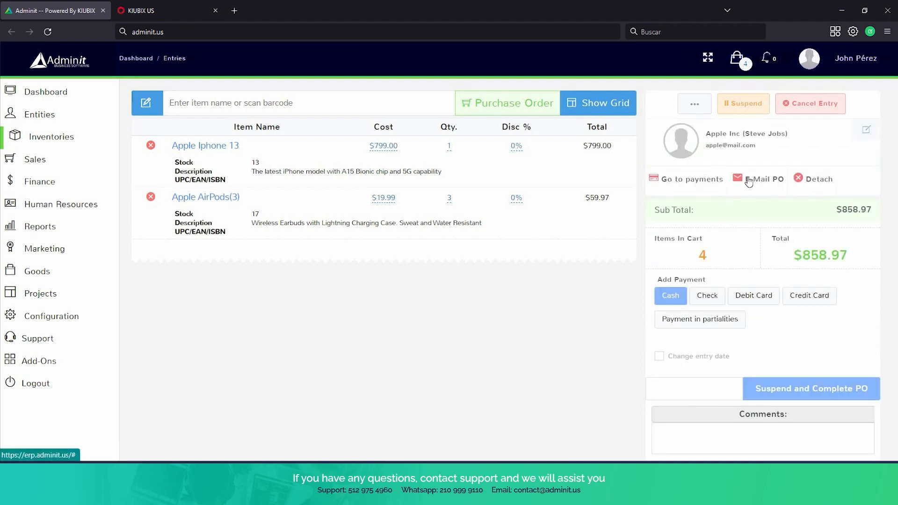
left_click(748, 181)
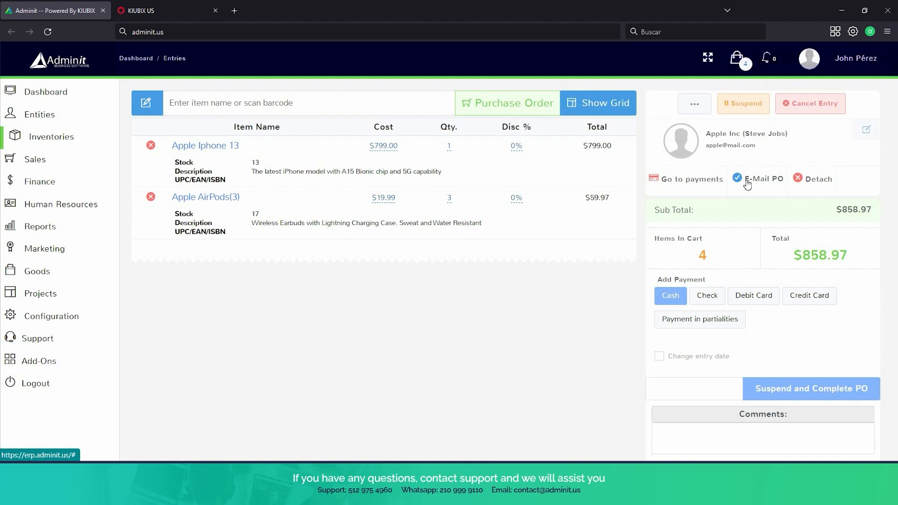
scroll(748, 187, "down", 1)
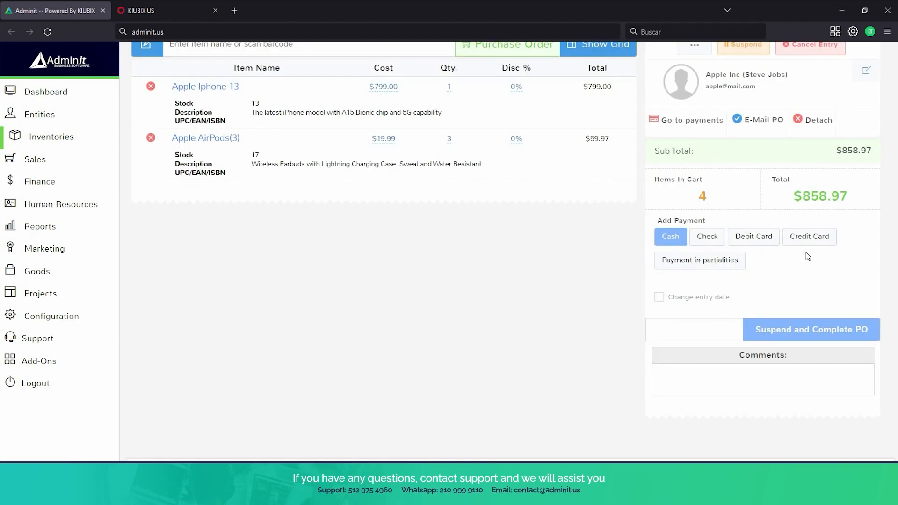
left_click(804, 336)
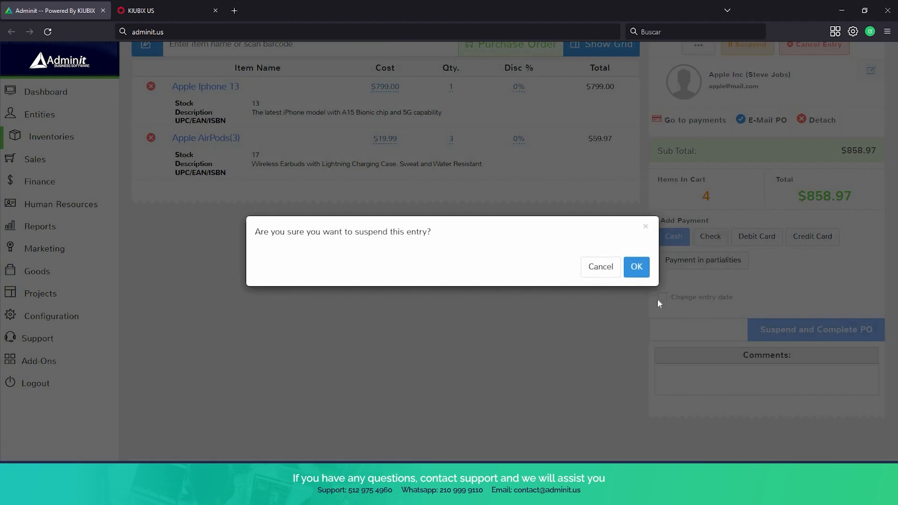
Confirm suspending the purchase order so receipt RECV 21 for Apple Inc is displayed.
left_click(637, 268)
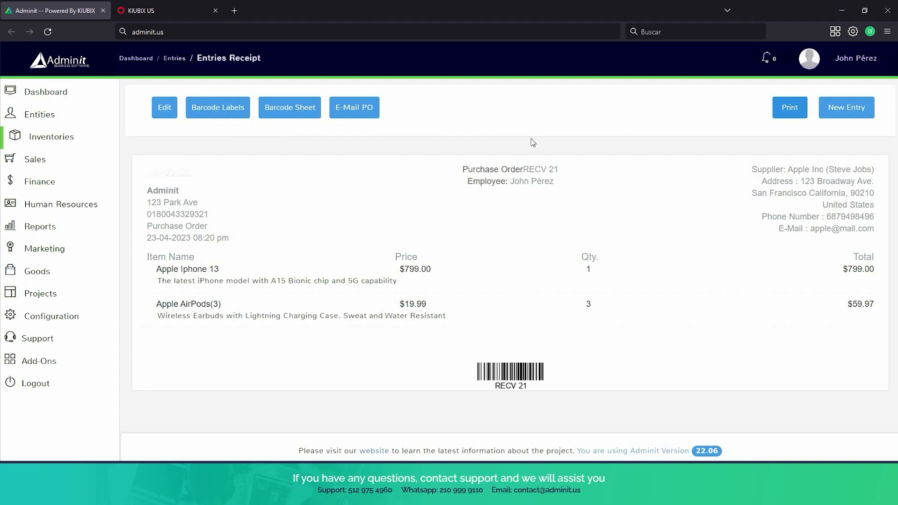
mouse_move(51, 204)
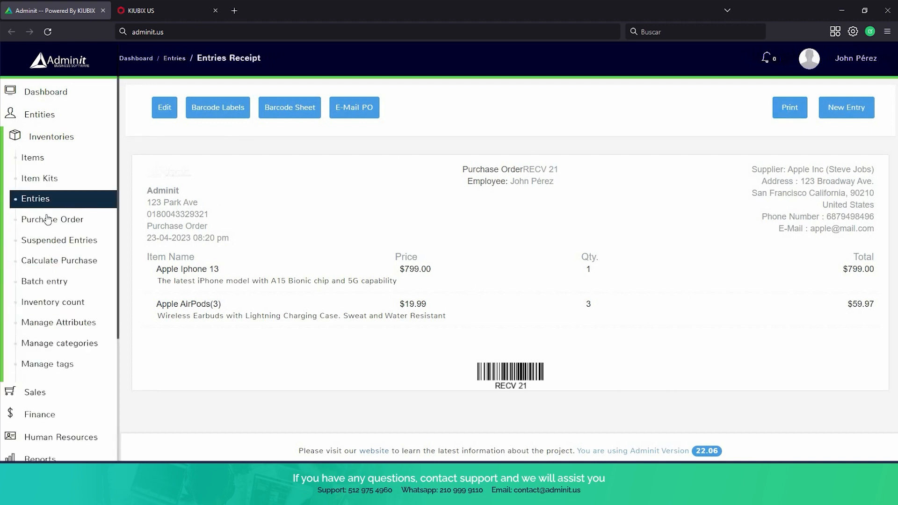
From Suspended Entries, e-mail RECV 21 to the supplier, then unsuspend it into the cart.
left_click(51, 242)
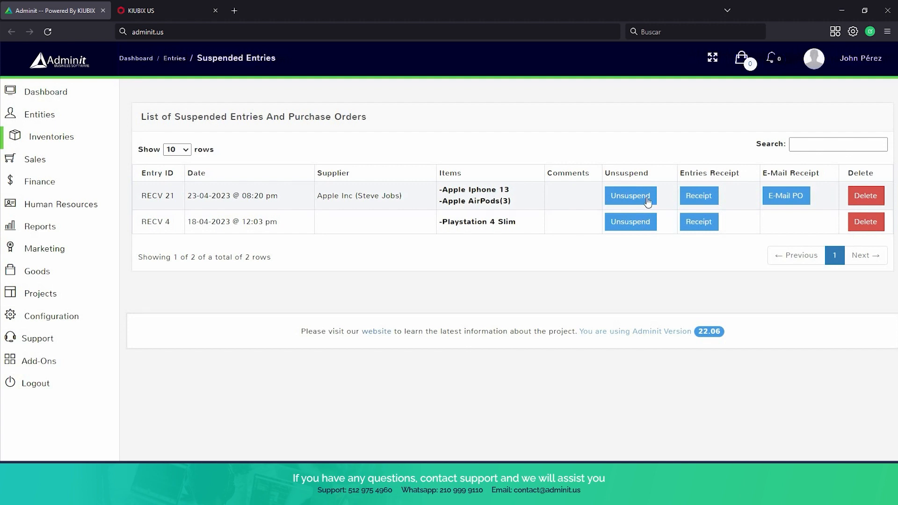
left_click(790, 200)
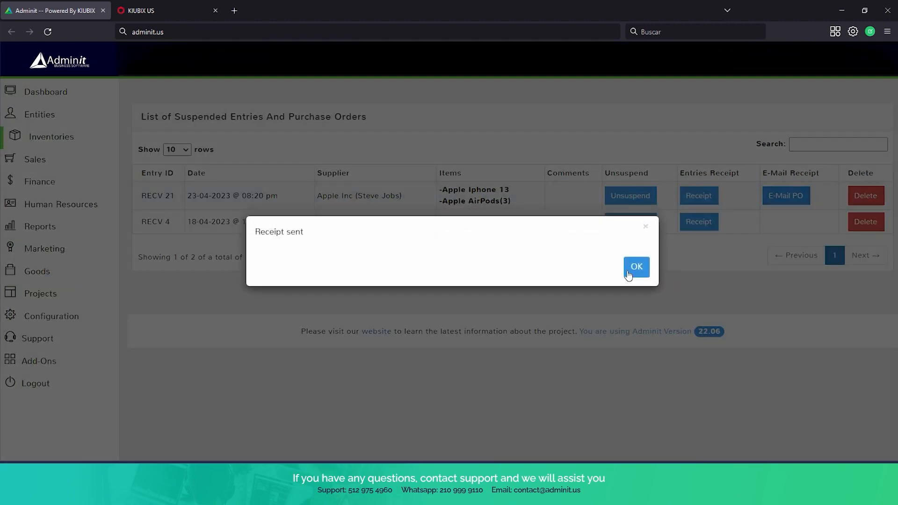
left_click(635, 266)
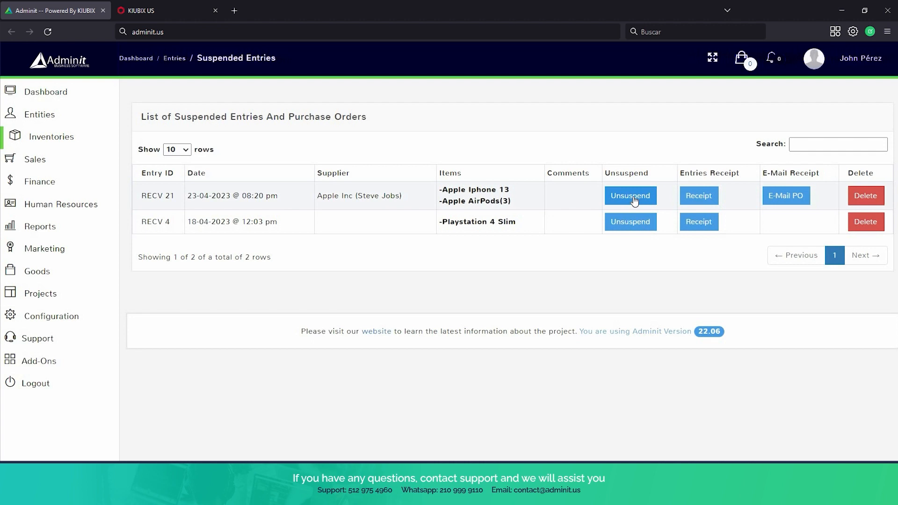
left_click(635, 199)
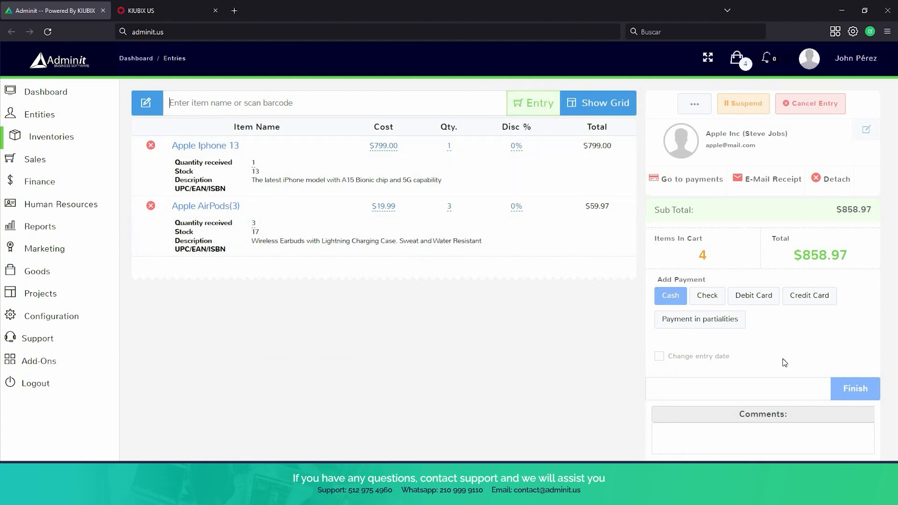
Submit Apple Inc entry RECV 21, then browse the Items list and open Calculate Purchase.
left_click(850, 391)
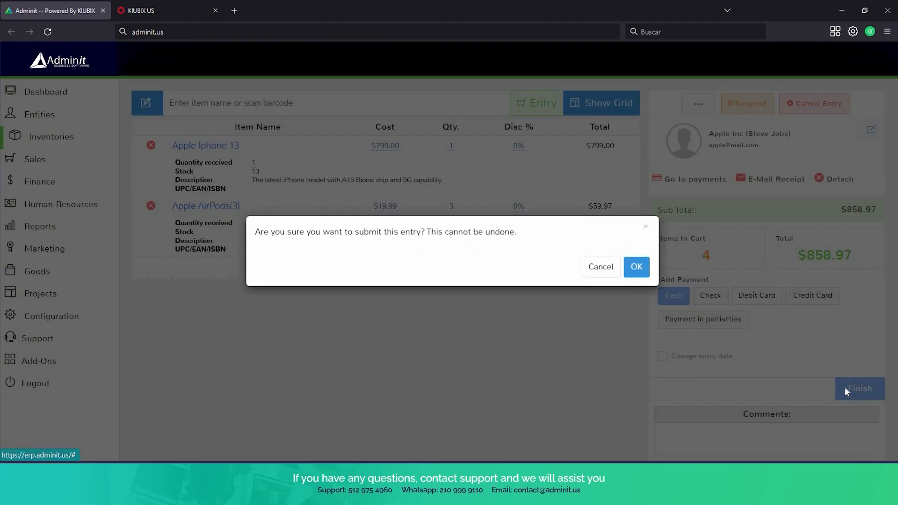
left_click(636, 267)
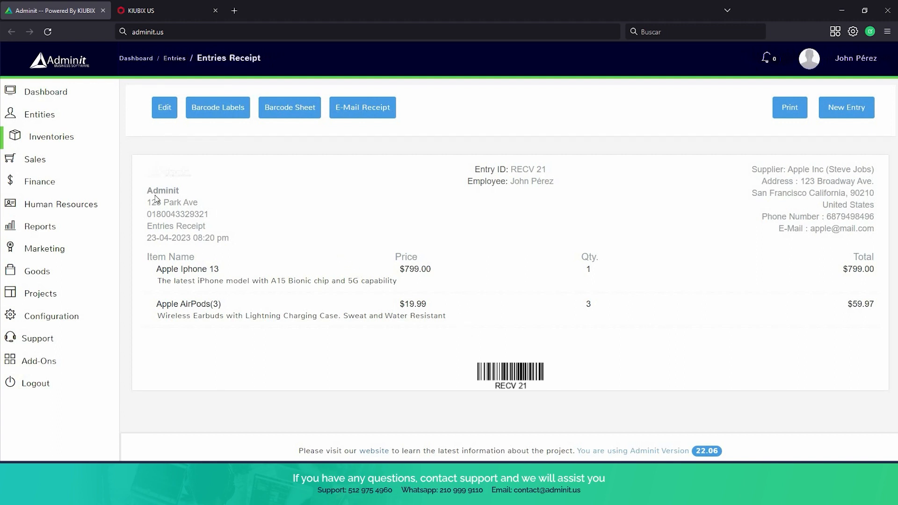
left_click(44, 137)
left_click(74, 142)
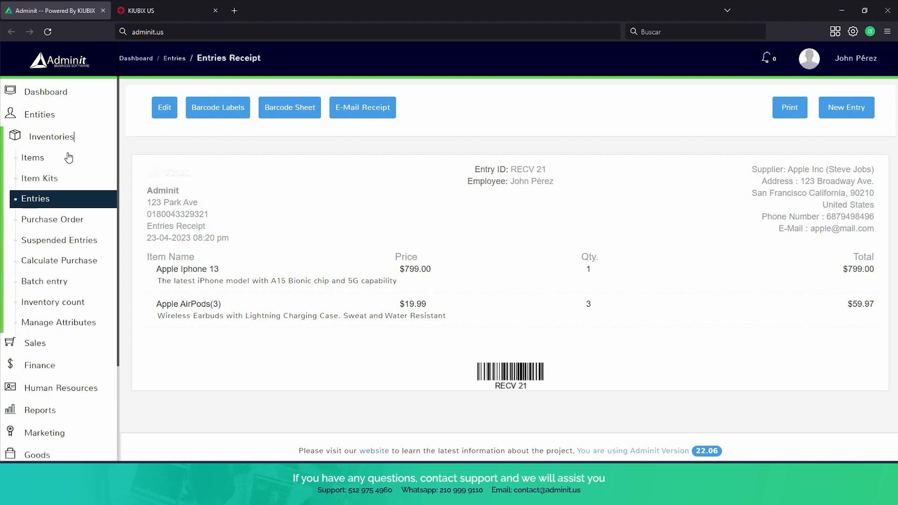
left_click(69, 158)
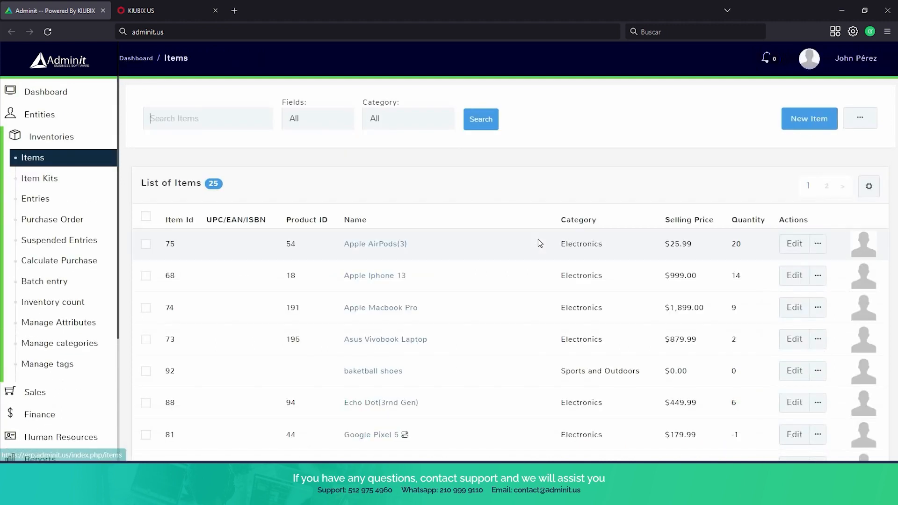
scroll(538, 242, "down", 1)
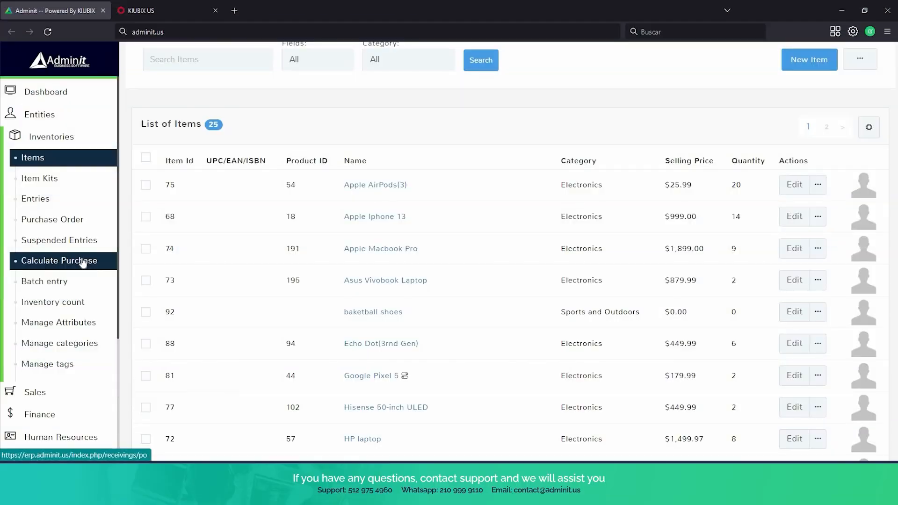
left_click(83, 262)
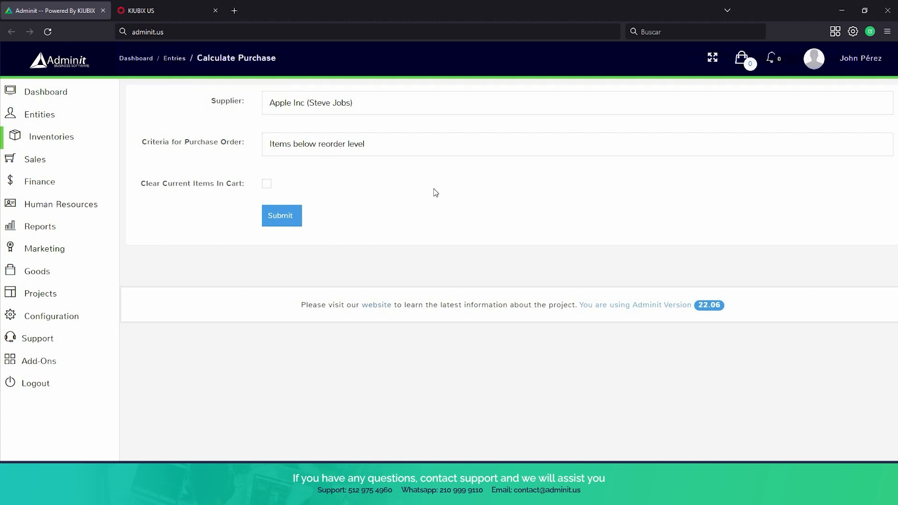
Generate a purchase order for supplier Sony Inc using the 'Items below reorder level' criterion.
left_click(395, 108)
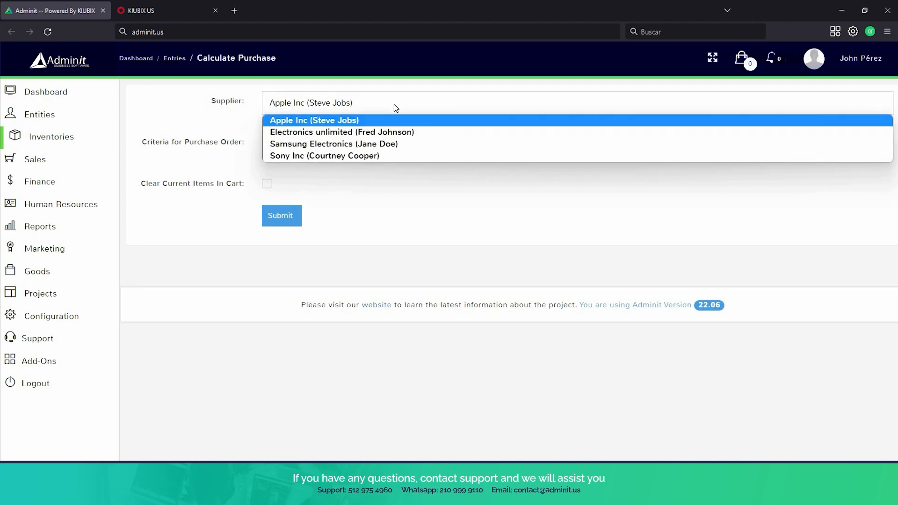
left_click(392, 155)
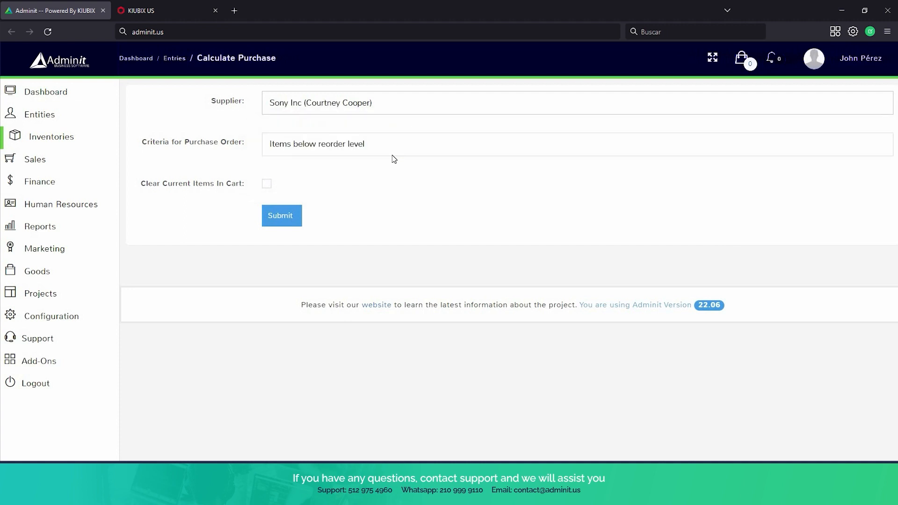
left_click(390, 154)
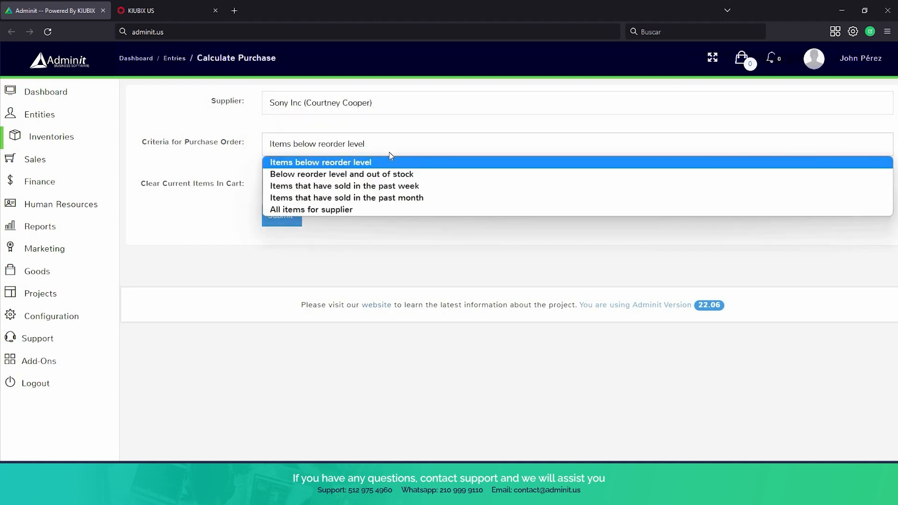
left_click(428, 164)
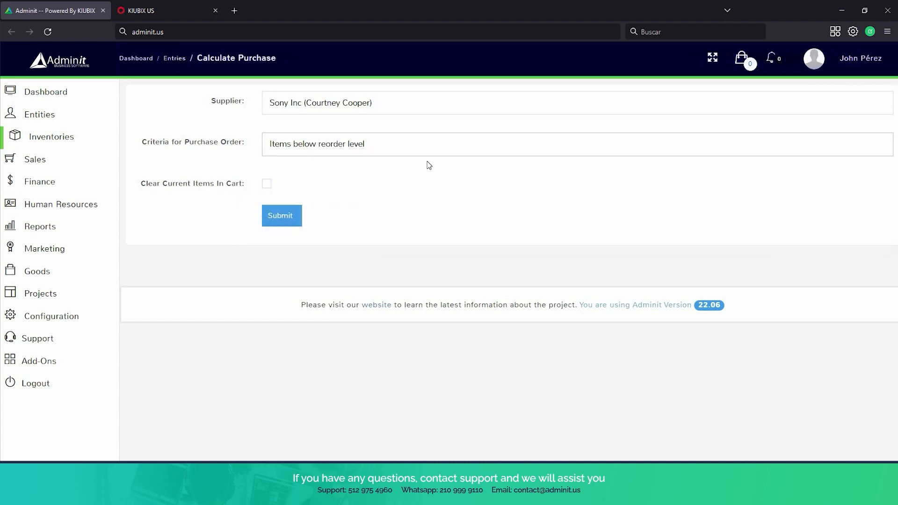
left_click(279, 217)
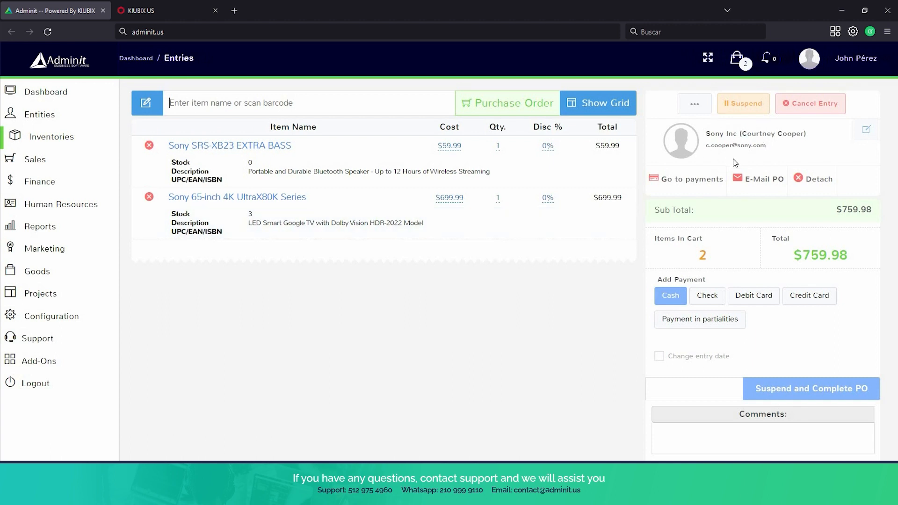
Suspend the Sony purchase order as RECV 24 and view it in Suspended Entries.
scroll(777, 281, "down", 2)
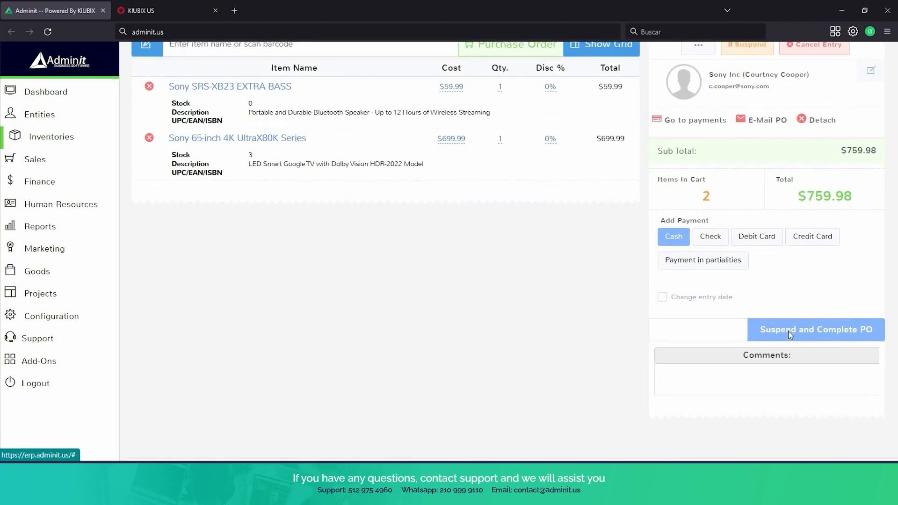
left_click(788, 330)
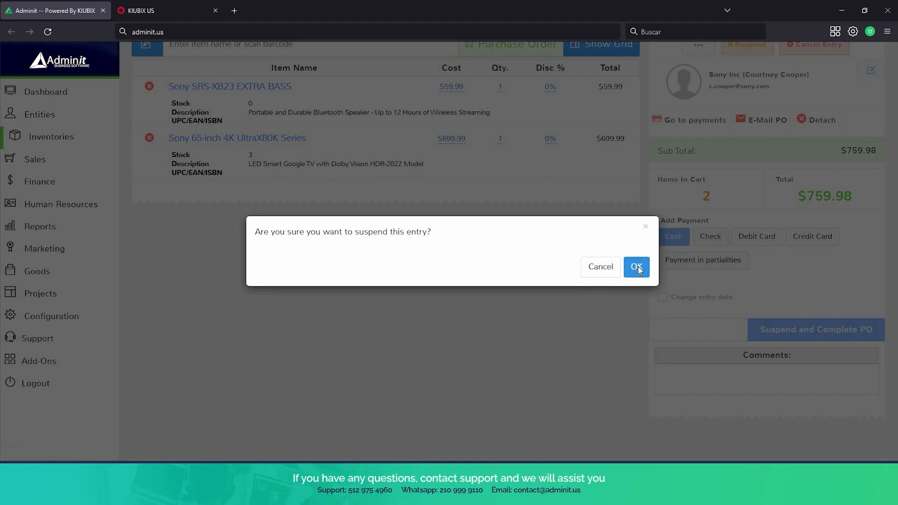
left_click(637, 267)
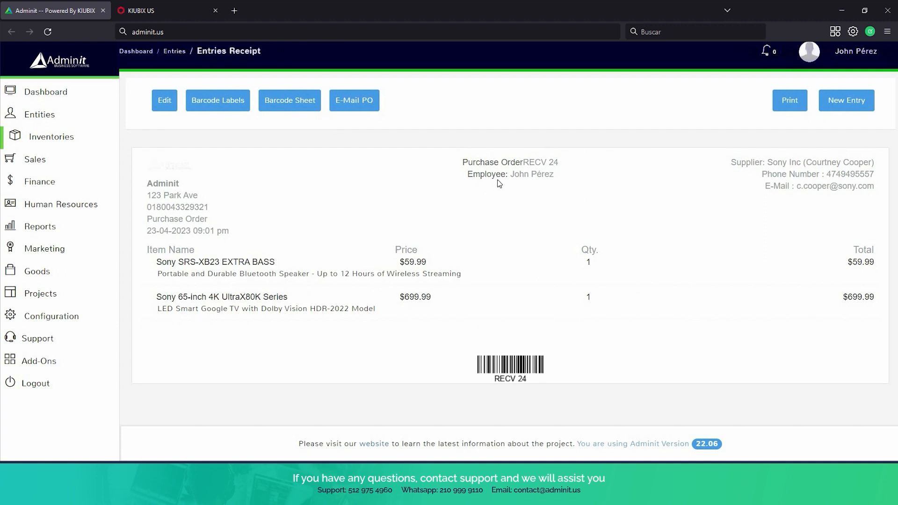
left_click(63, 137)
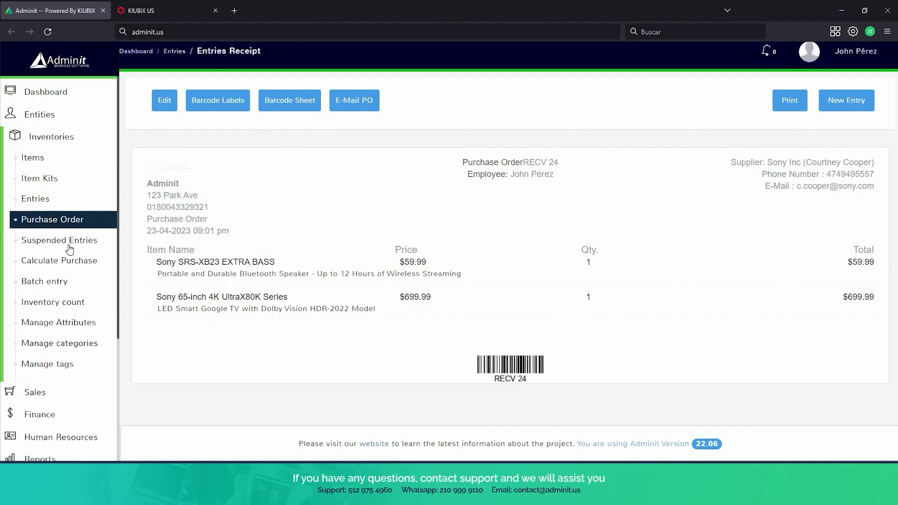
left_click(69, 243)
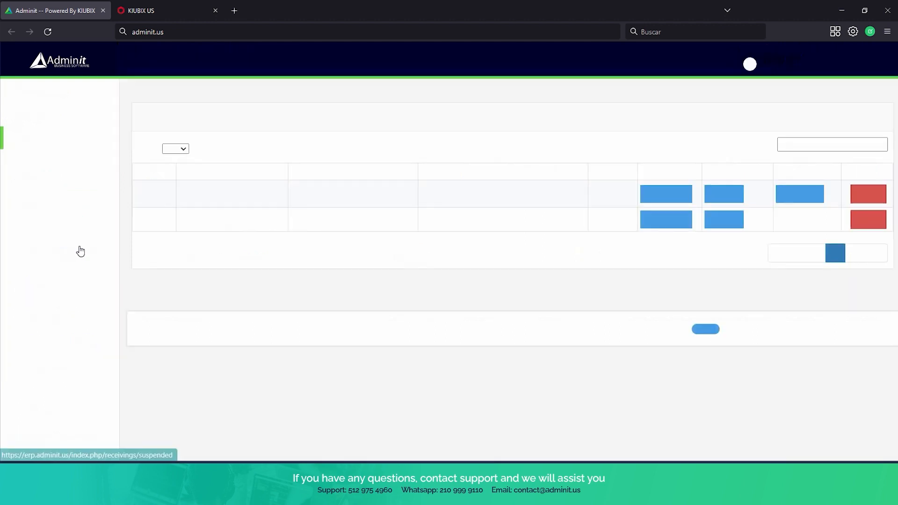
Unsuspend Sony order RECV 24 and finish receiving it, returning to the inventory pages.
left_click(674, 212)
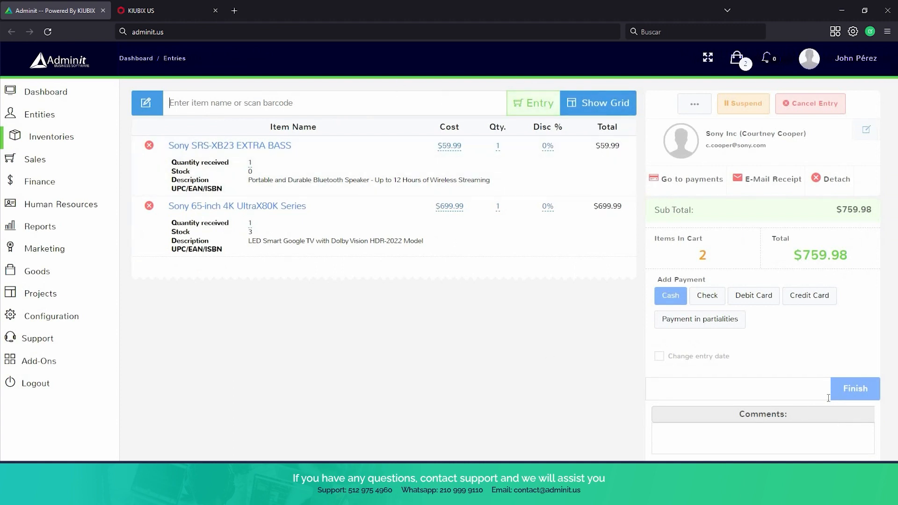
left_click(844, 396)
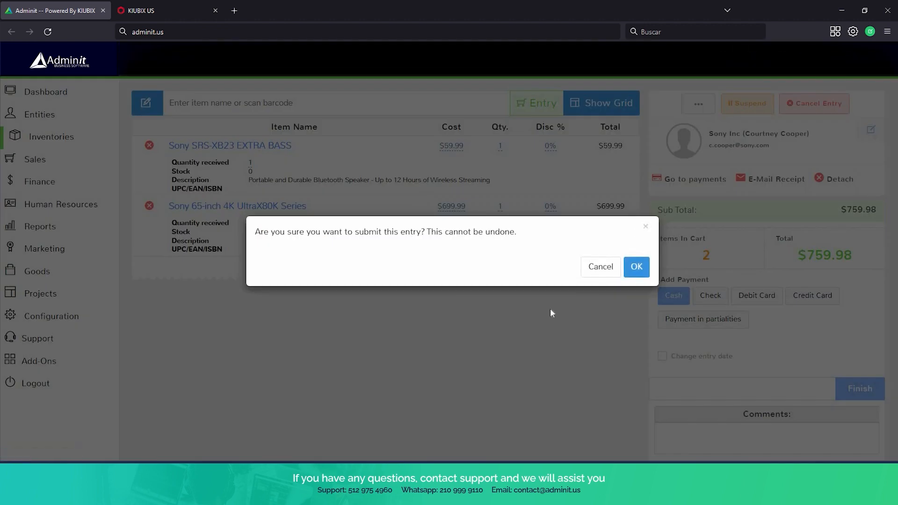
left_click(636, 266)
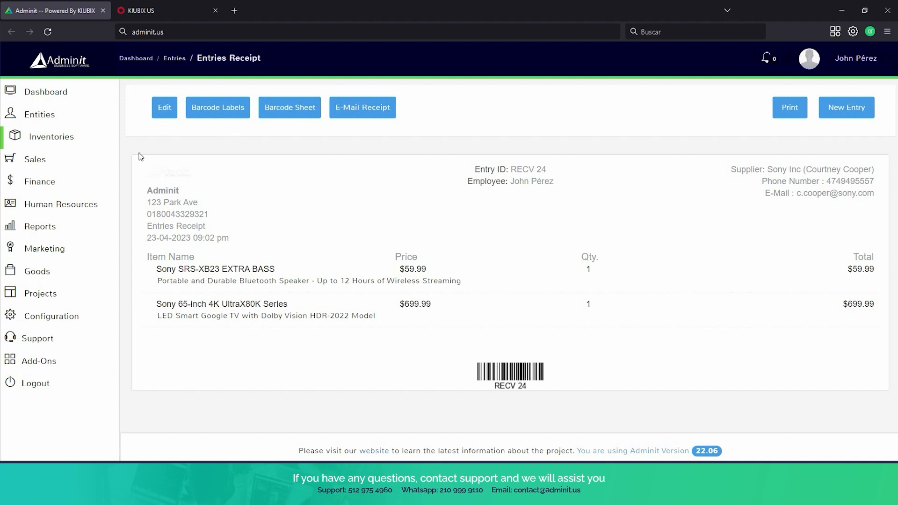
left_click(85, 147)
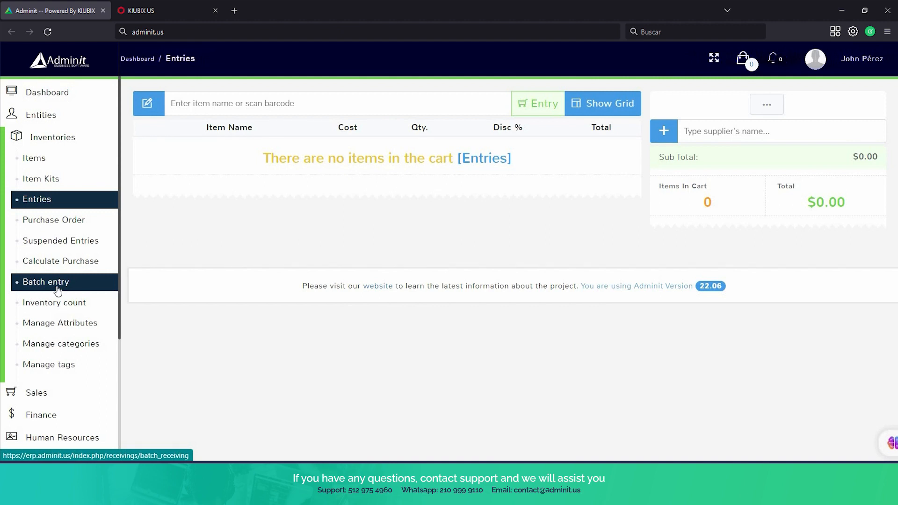
View the Batch entry import page, then open the Inventory count list.
left_click(57, 291)
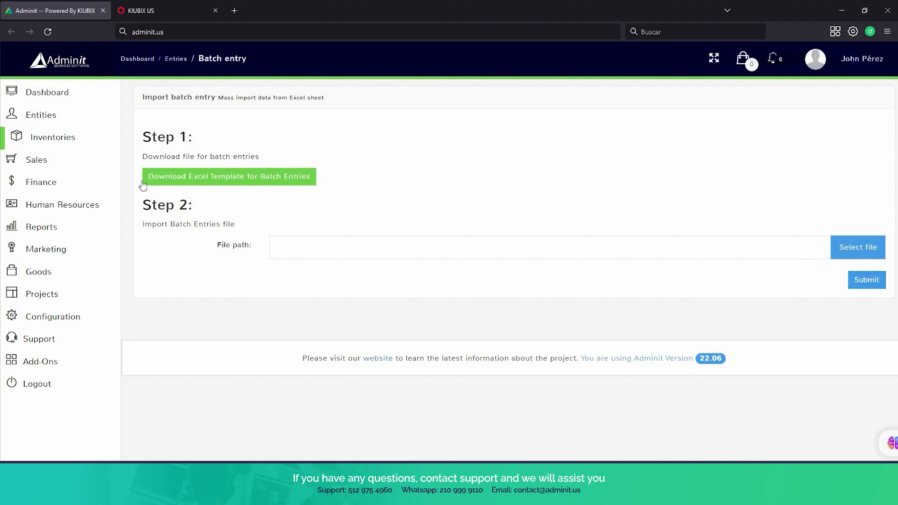
left_click(24, 144)
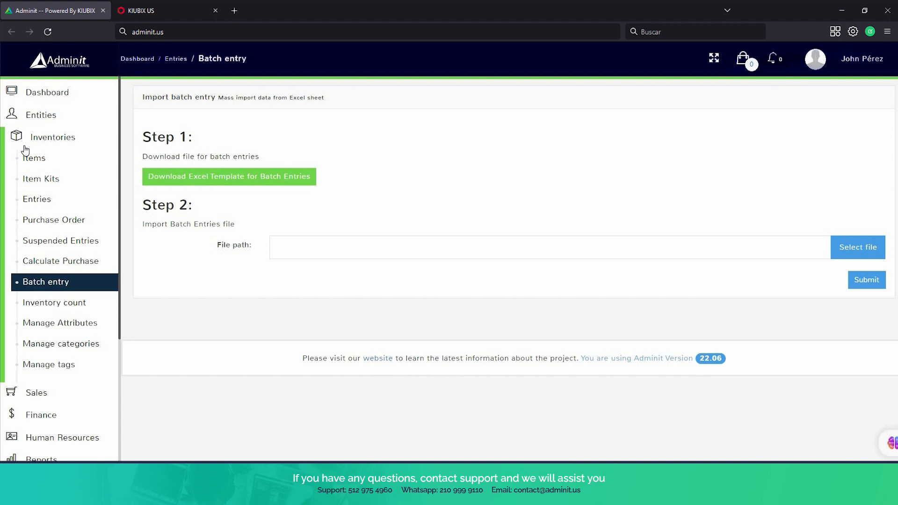
left_click(56, 302)
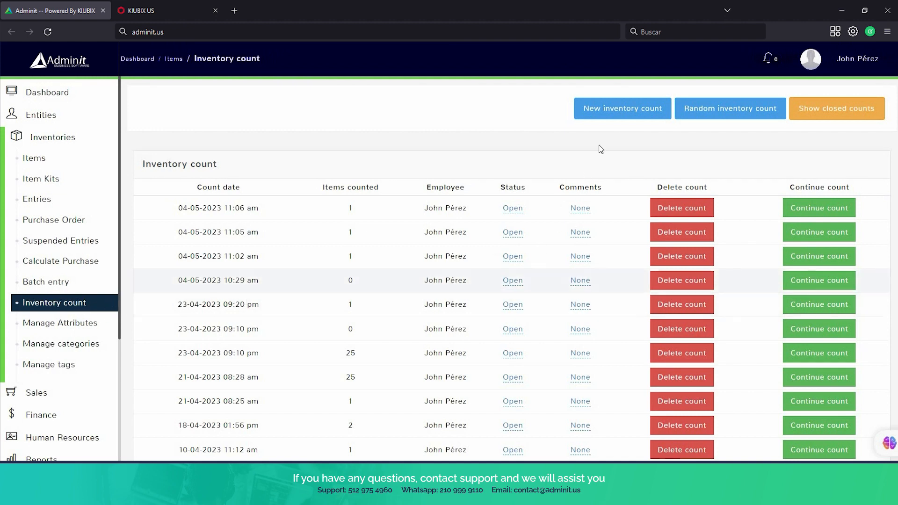
Start a new inventory count recording 3 units of Apple Iphone 13.
left_click(617, 118)
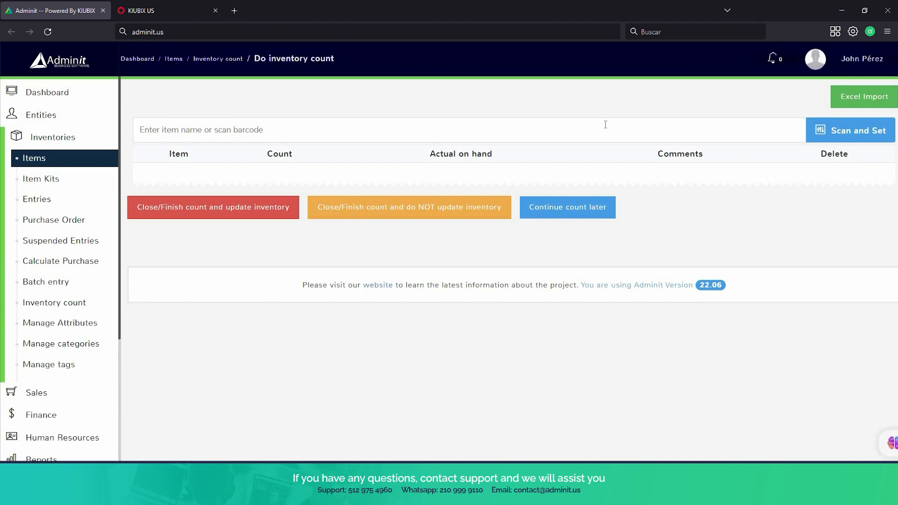
type("ipho")
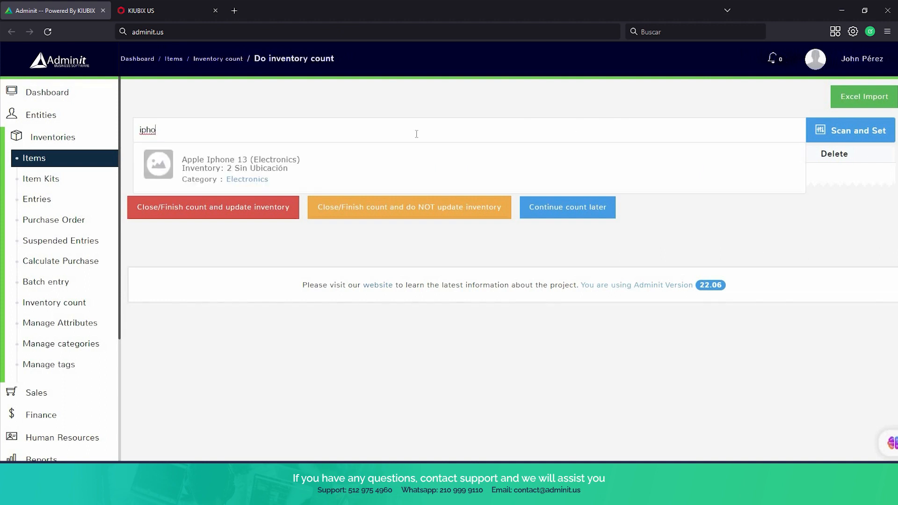
left_click(222, 168)
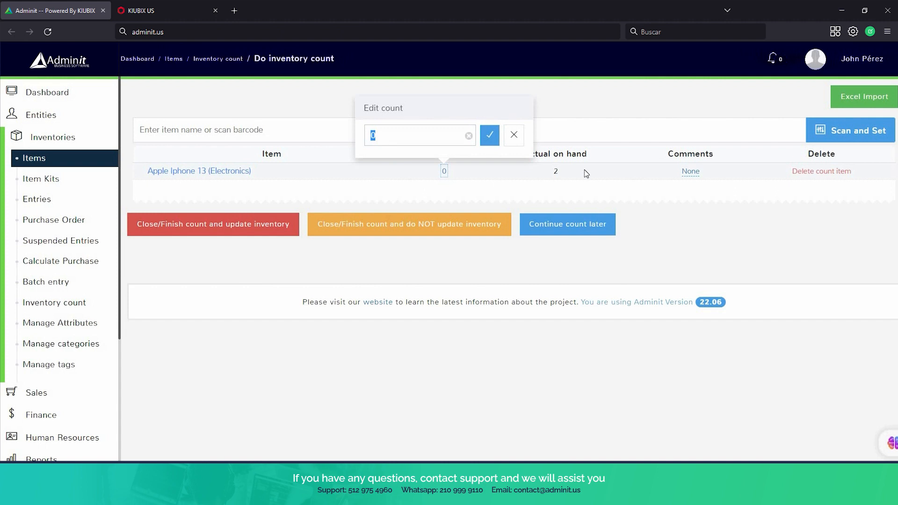
type("3")
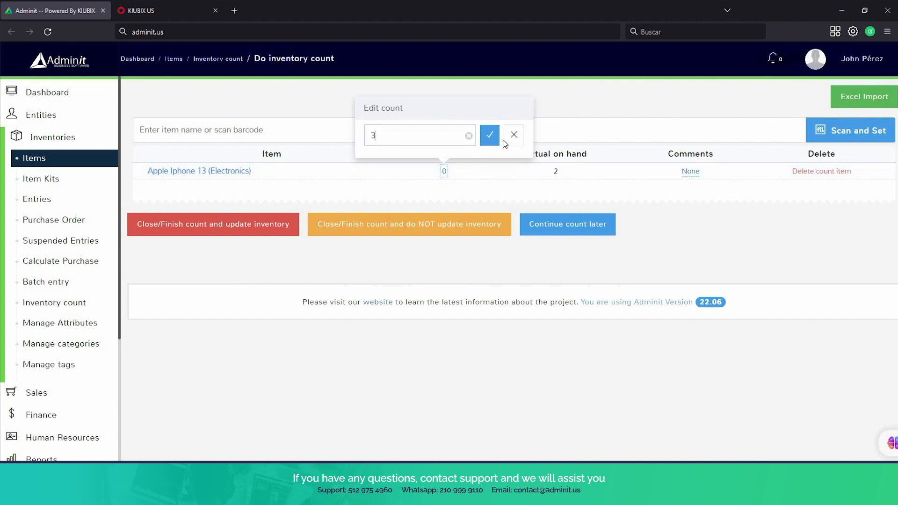
left_click(489, 136)
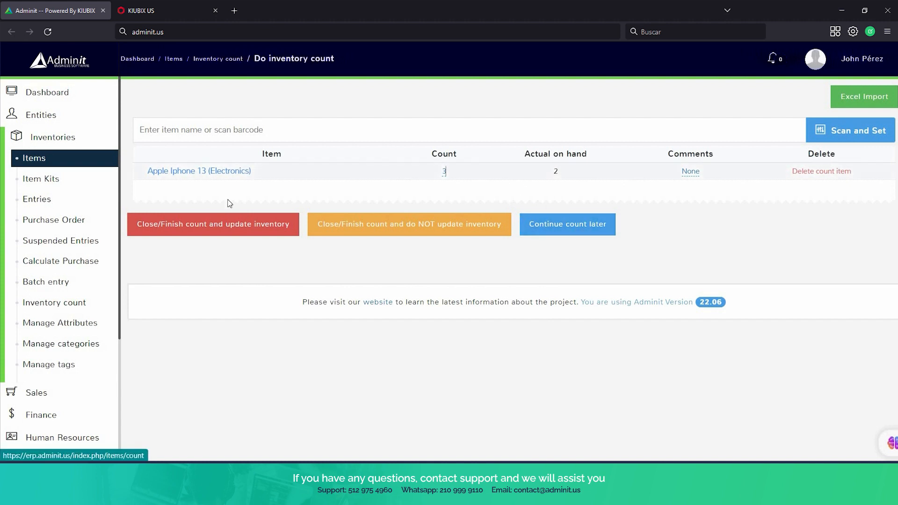
Finish the count with inventory updated and open the Items list.
left_click(221, 230)
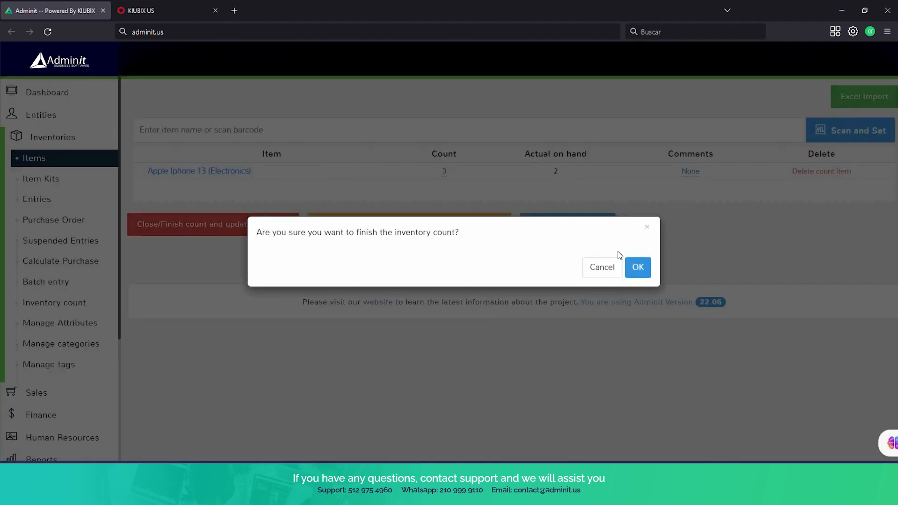
left_click(641, 269)
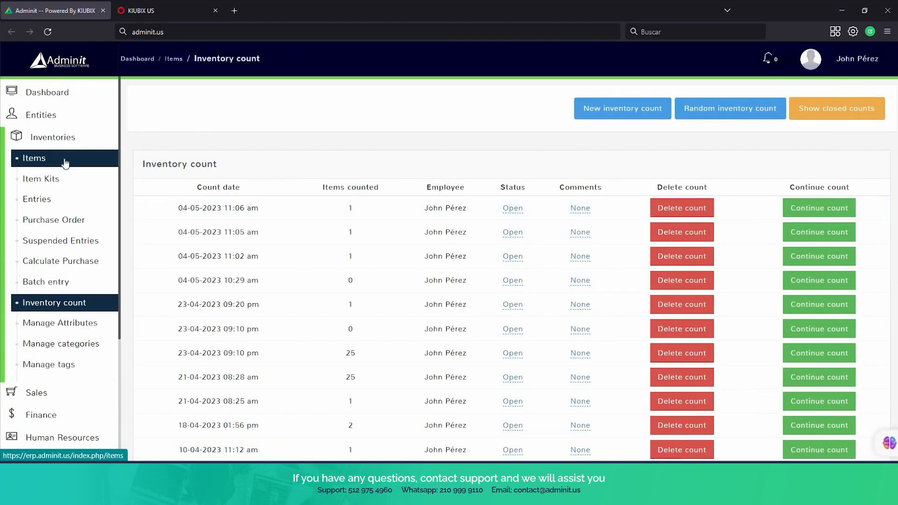
left_click(66, 162)
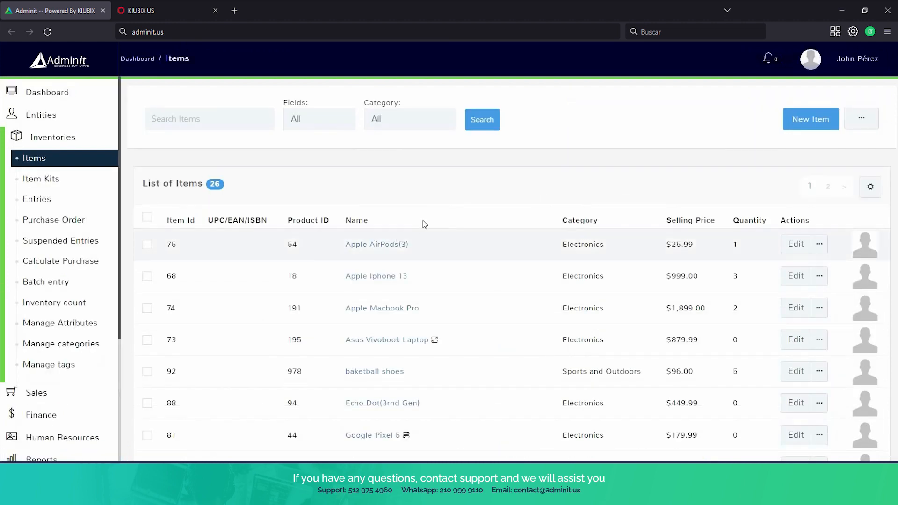
Scroll the 26-item Items list to Apple Iphone 13, which has quantity 3.
scroll(610, 241, "down", 1)
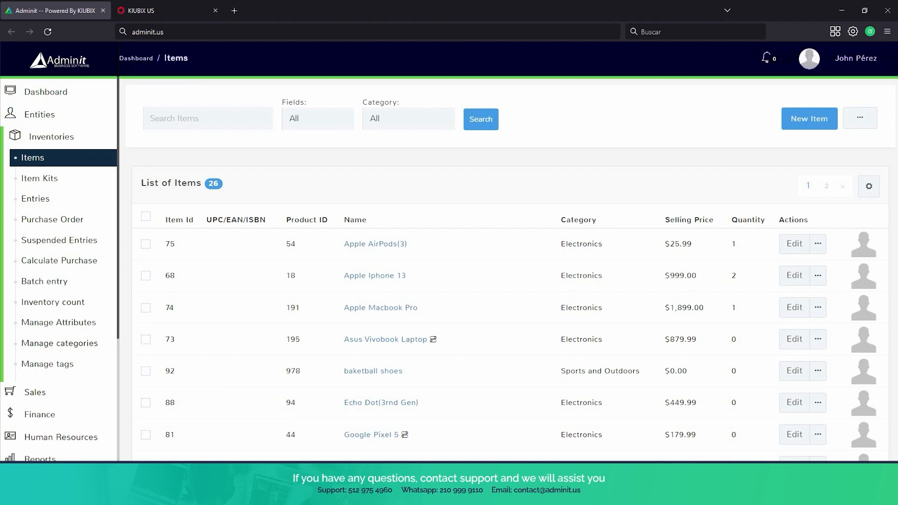
Create a global attribute 'fabric' with values cotton and polyester and save it.
left_click(69, 330)
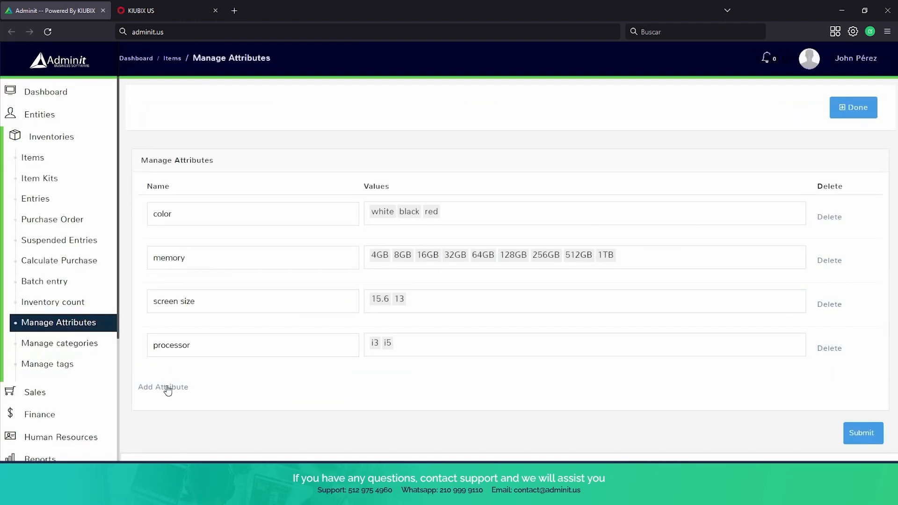
left_click(168, 388)
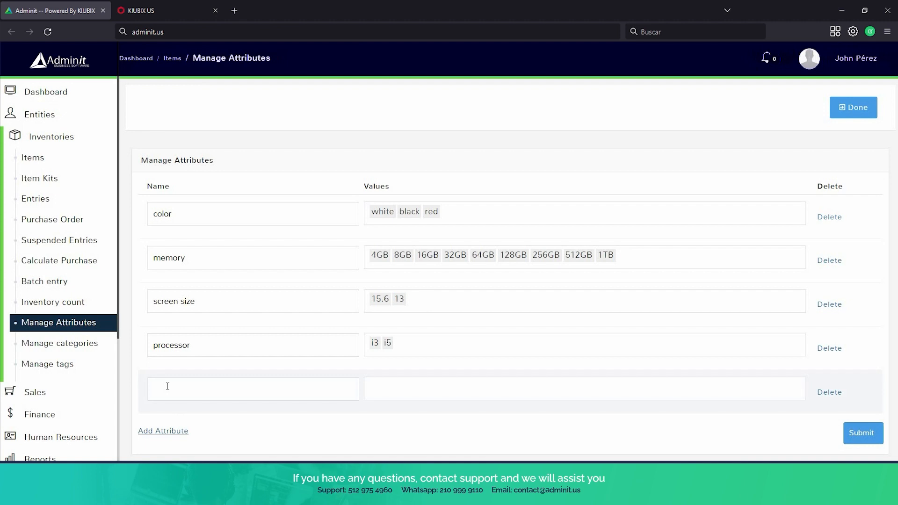
left_click(168, 387)
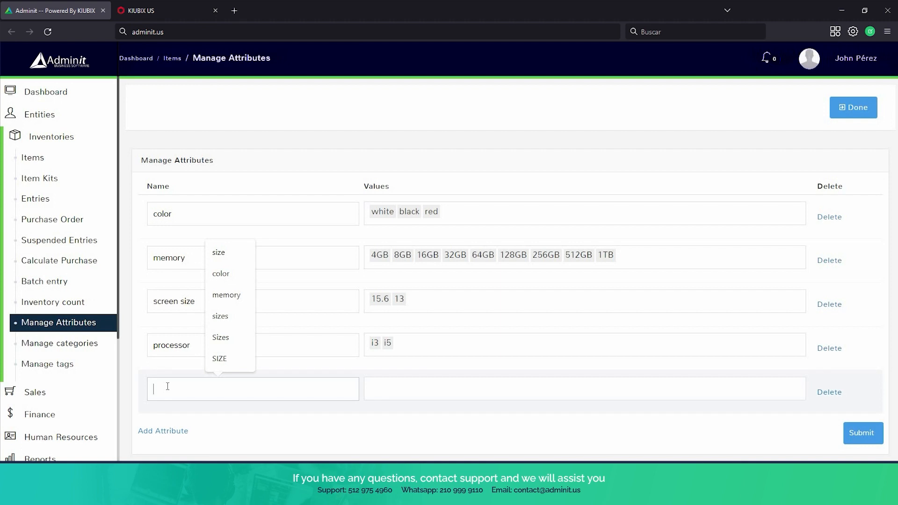
type("fa")
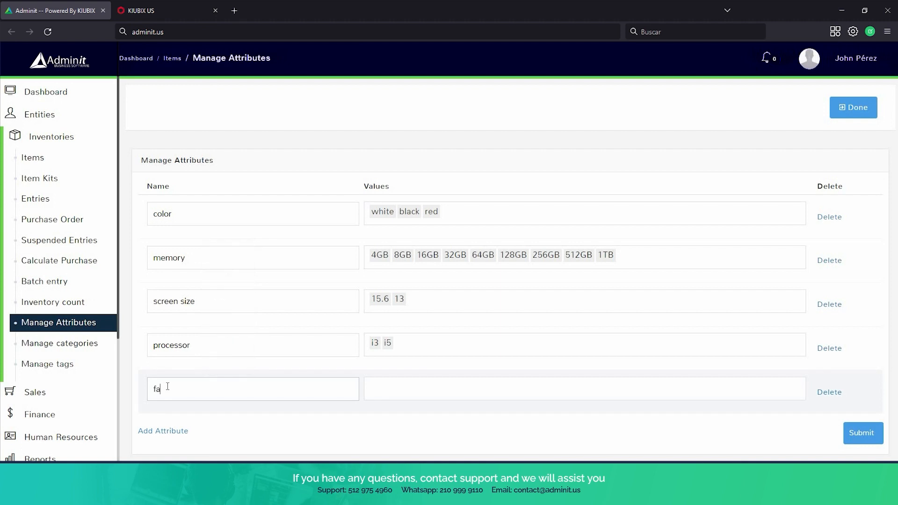
type("bric")
key("Tab")
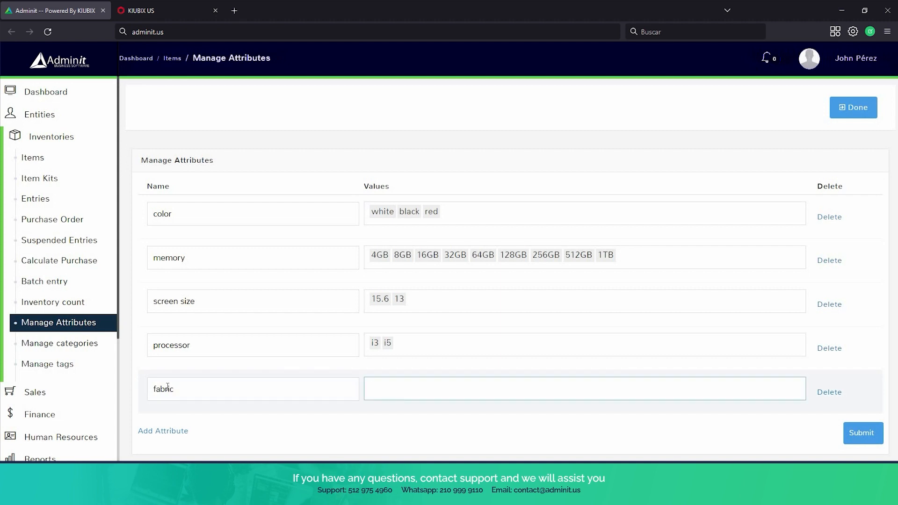
type("cotton")
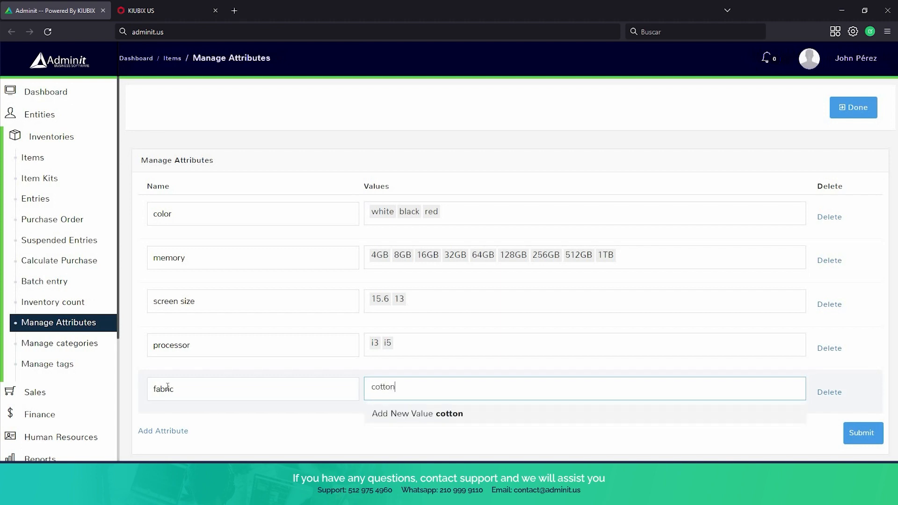
key("Return")
type("p")
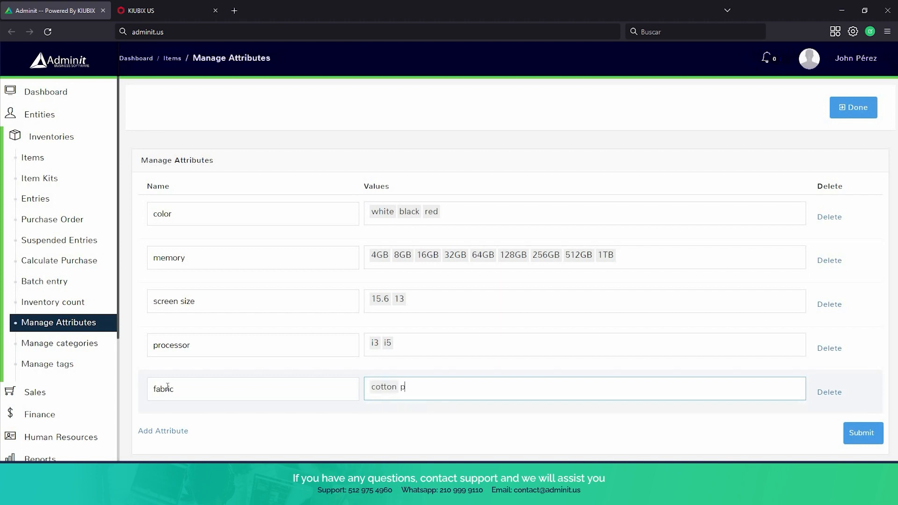
type("olyester")
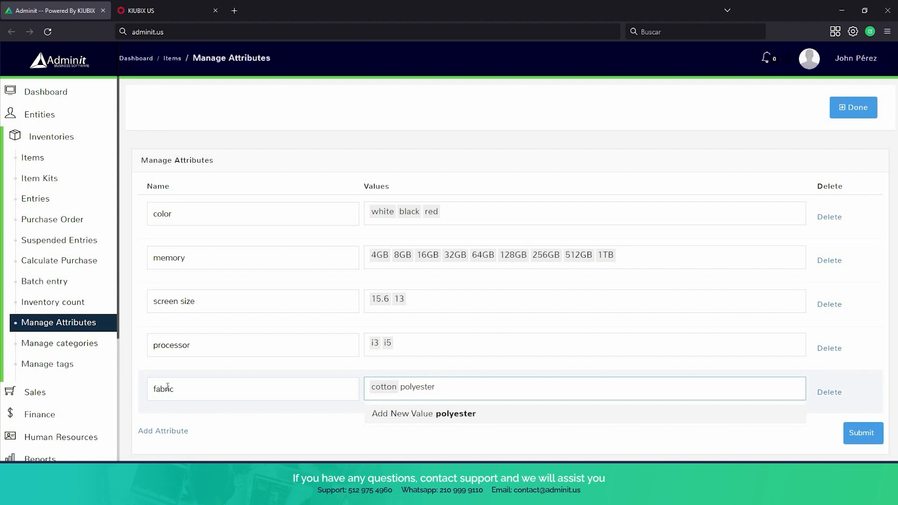
key("Return")
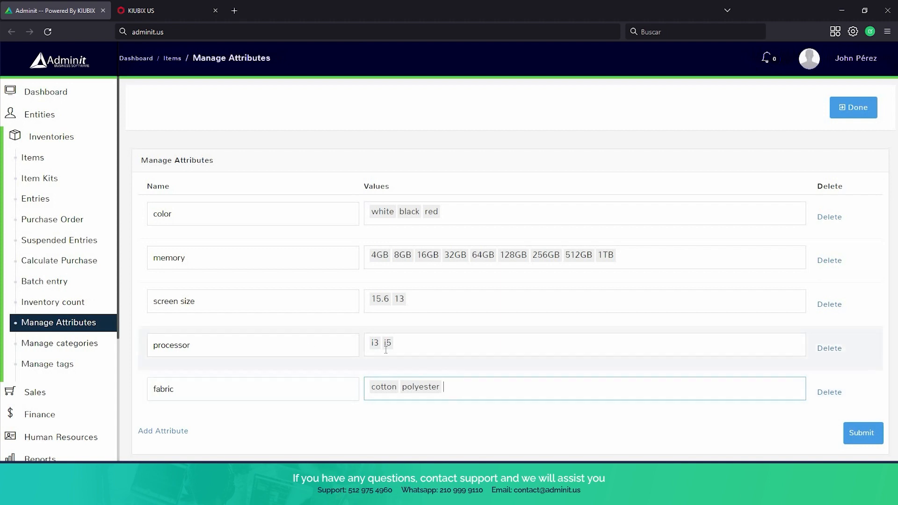
left_click(861, 445)
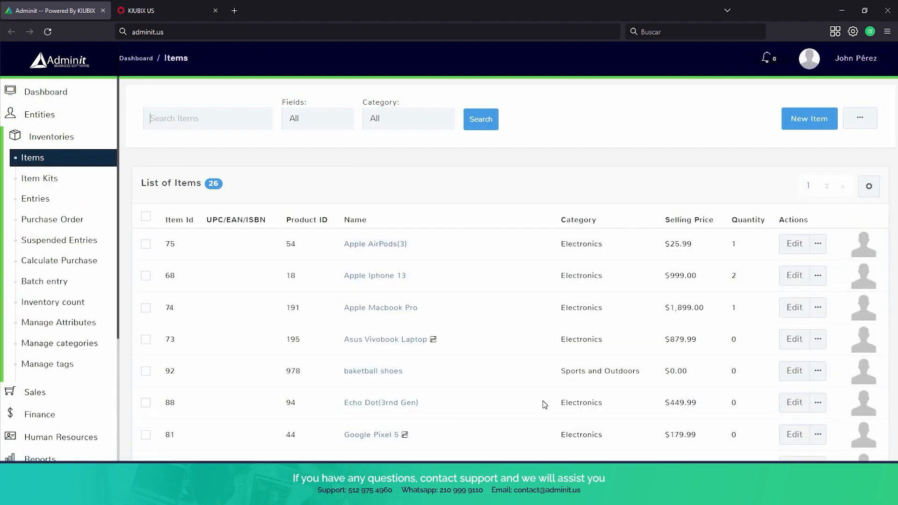
Go to page 2 of the Items list and open the T-shirt item for editing.
scroll(514, 288, "down", 1)
scroll(513, 288, "down", 6)
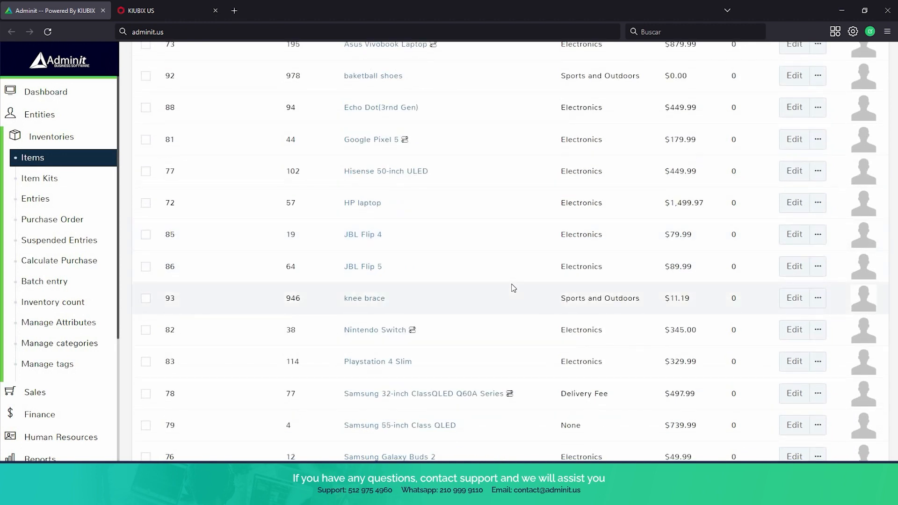
scroll(513, 290, "down", 4)
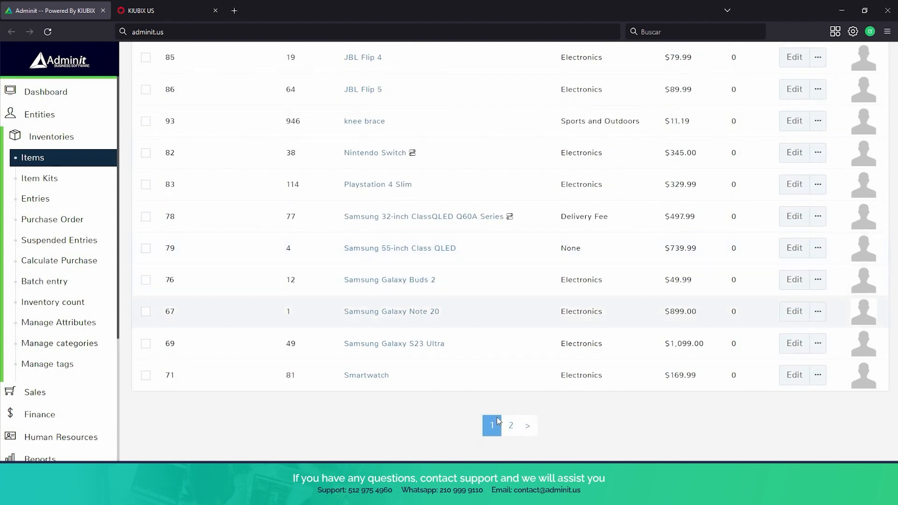
left_click(511, 426)
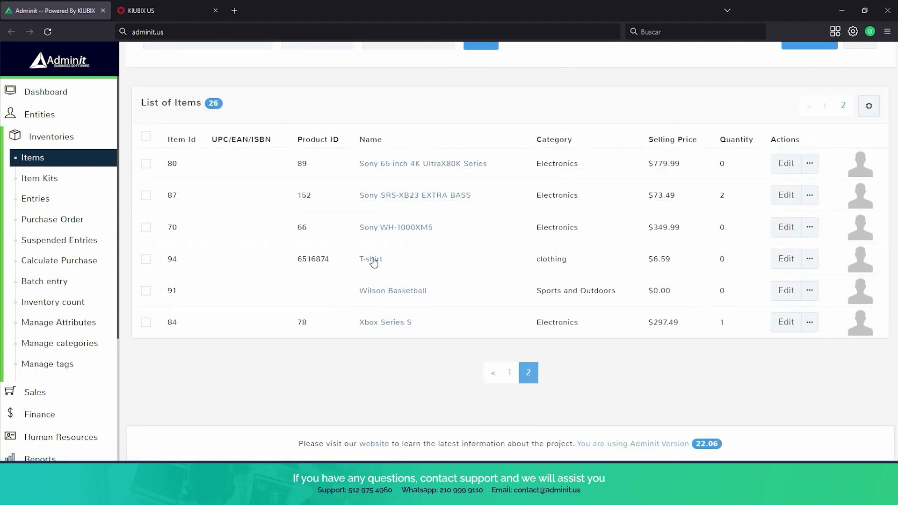
left_click(782, 264)
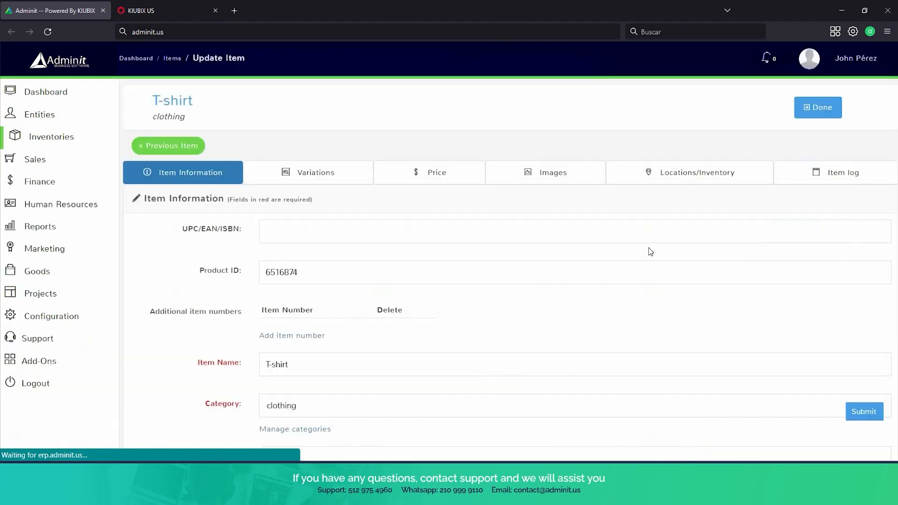
Add the fabric attribute to the T-shirt on its Variations tab.
left_click(340, 171)
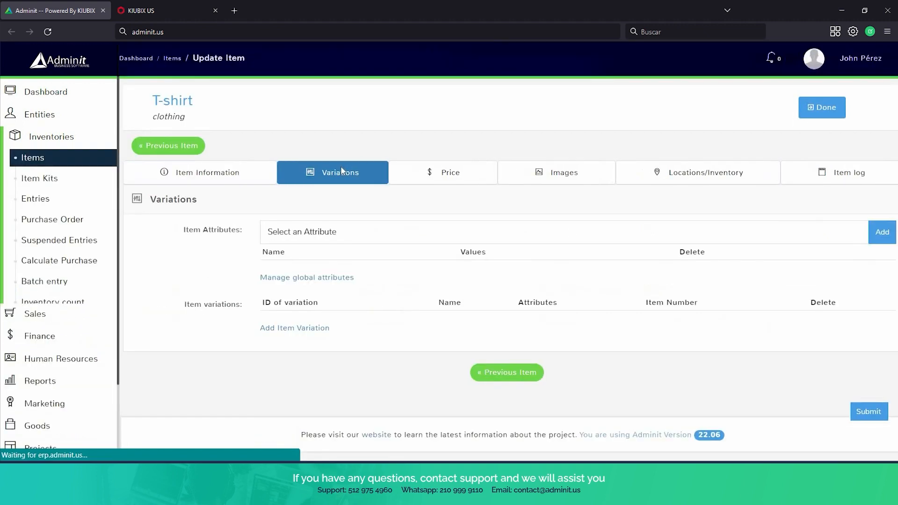
left_click(363, 236)
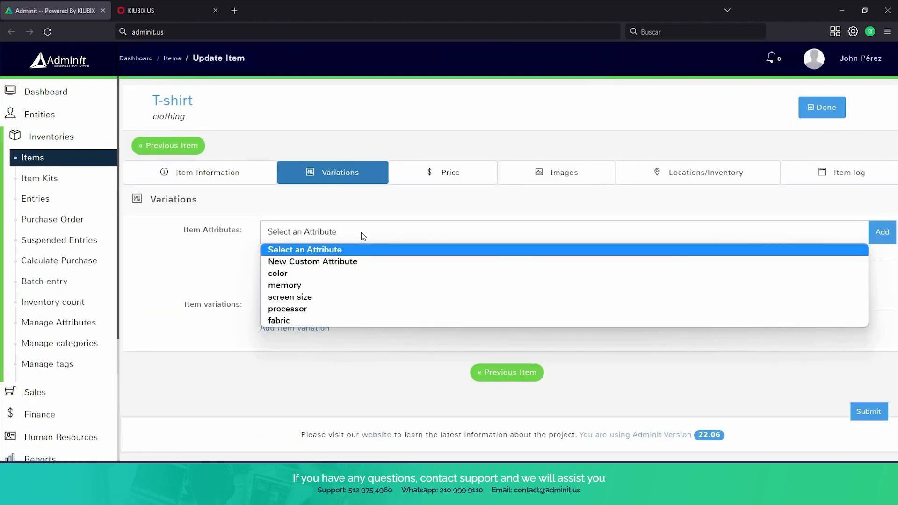
left_click(304, 319)
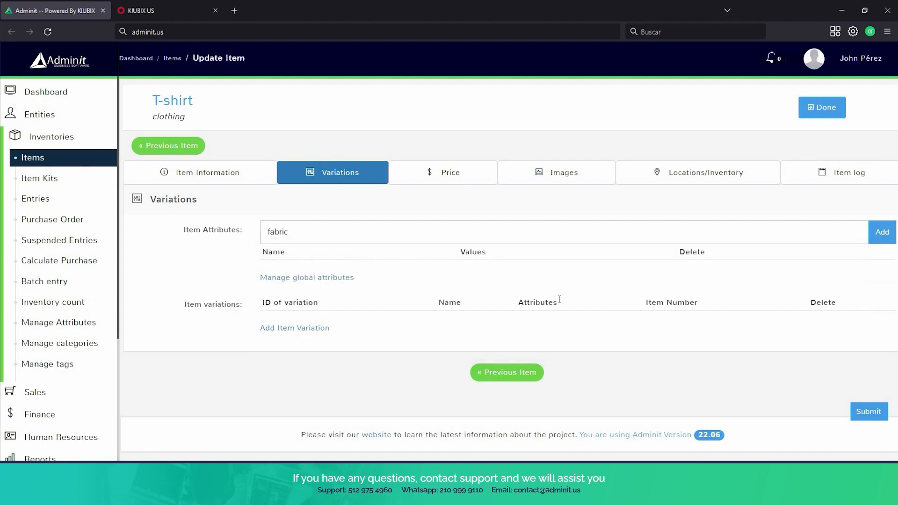
left_click(882, 233)
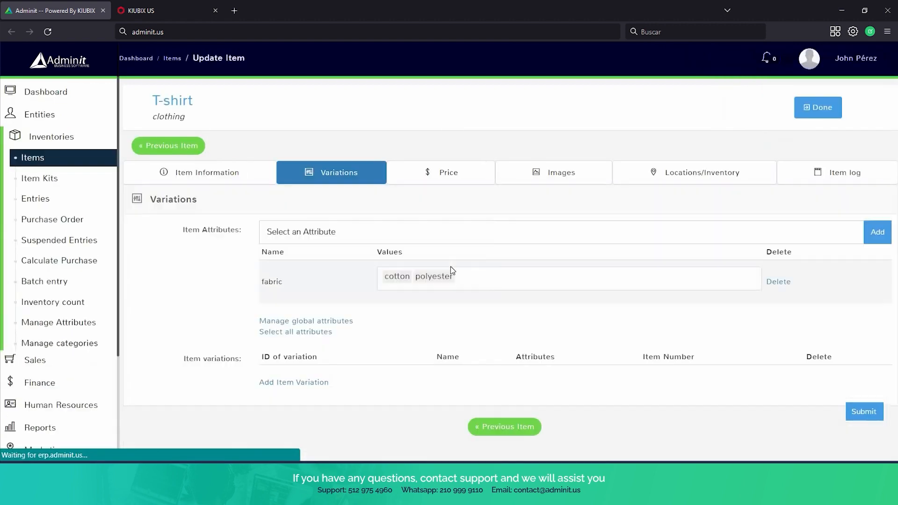
Generate fabric: cotton and fabric: polyester variations, then return to Manage Attributes, which lists five attributes.
scroll(450, 266, "down", 1)
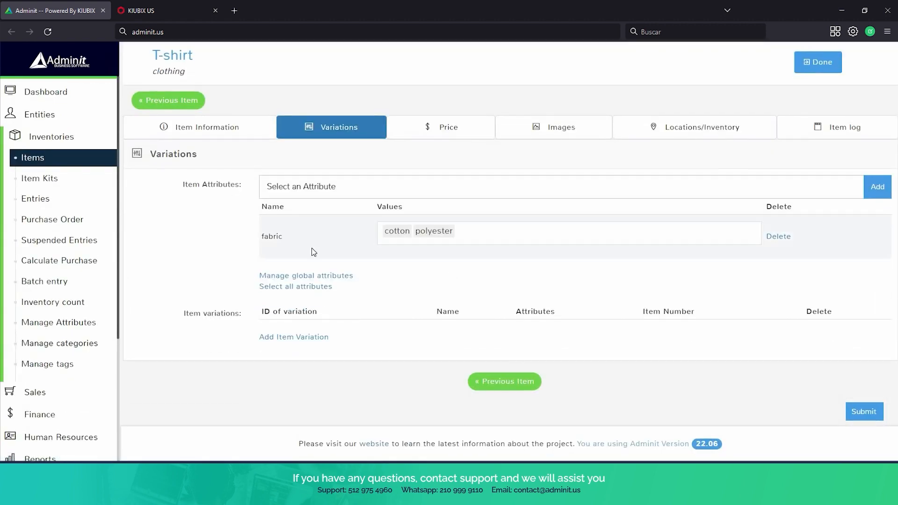
left_click(288, 294)
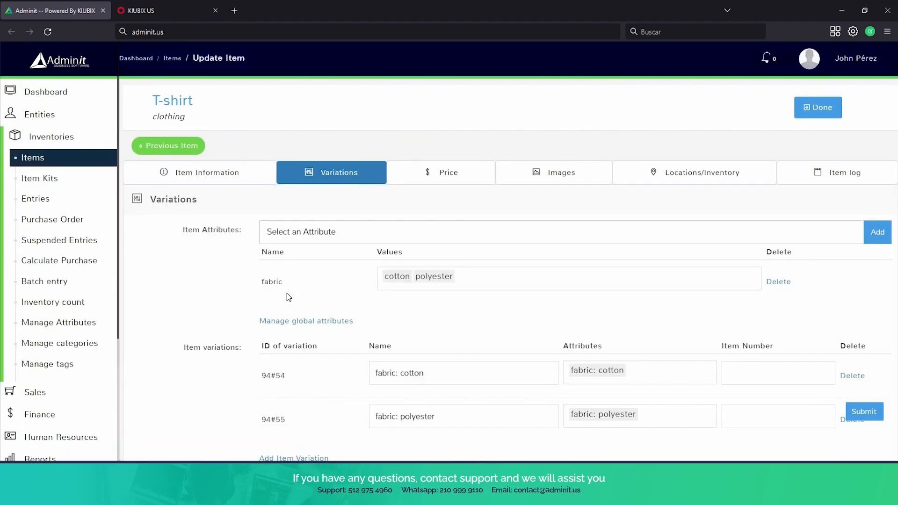
scroll(297, 280, "down", 3)
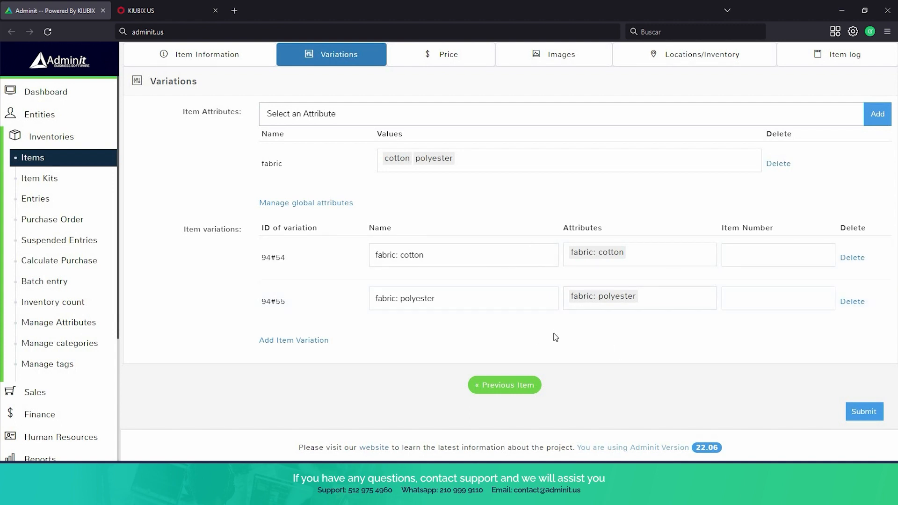
scroll(554, 333, "up", 3)
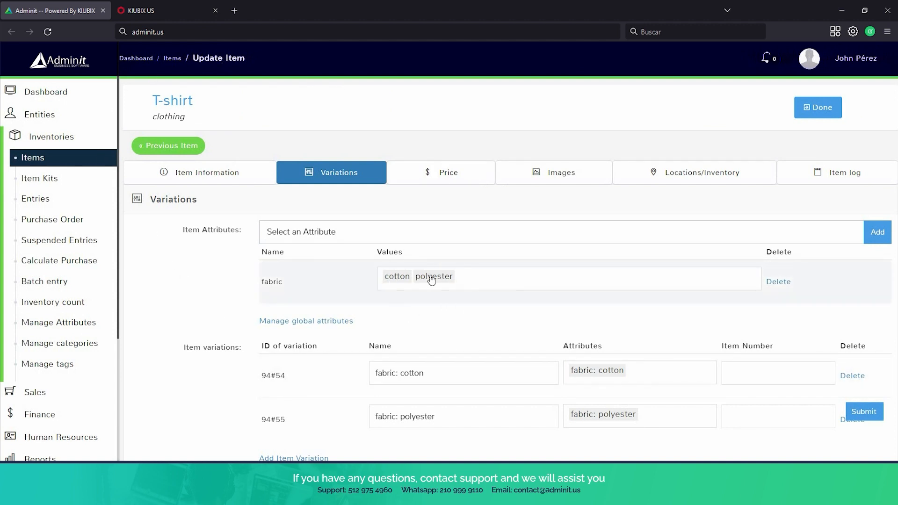
left_click(69, 323)
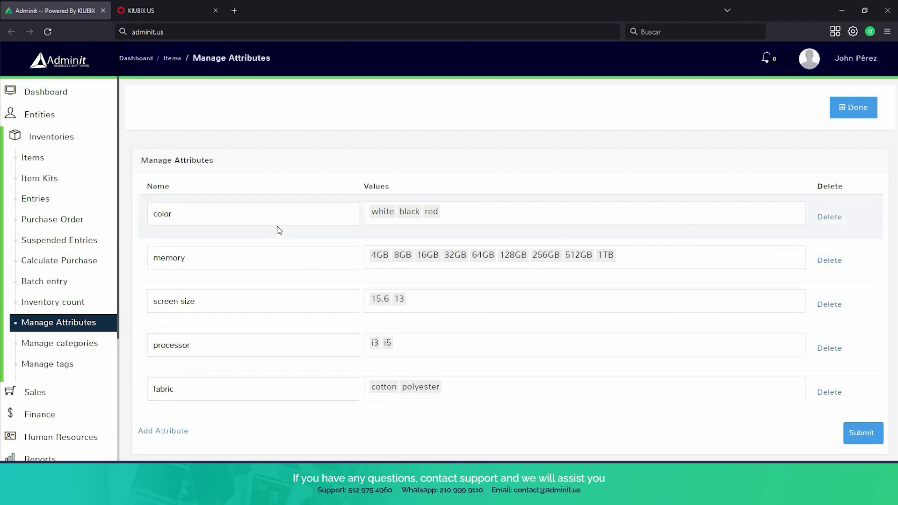
Open Manage categories to view clothing, Delivery Fee, Electronics and Sports and Outdoors.
scroll(280, 230, "down", 2)
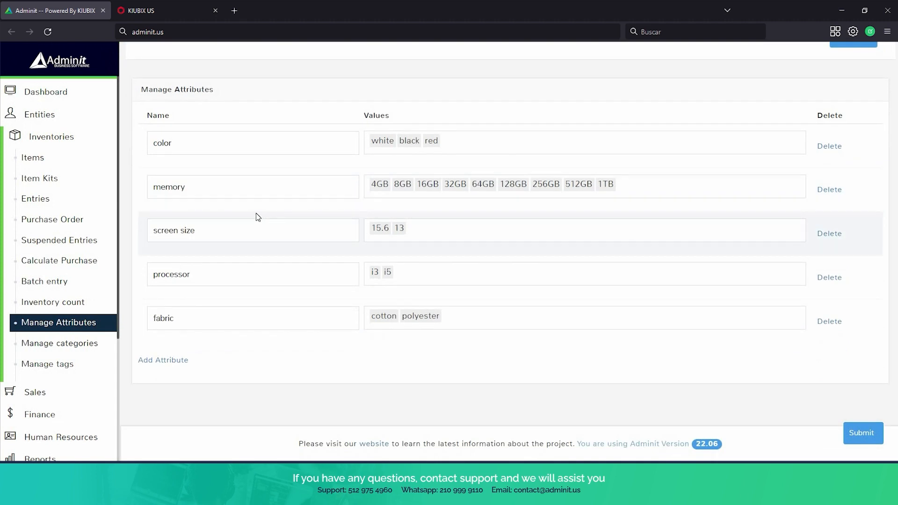
scroll(85, 275, "down", 1)
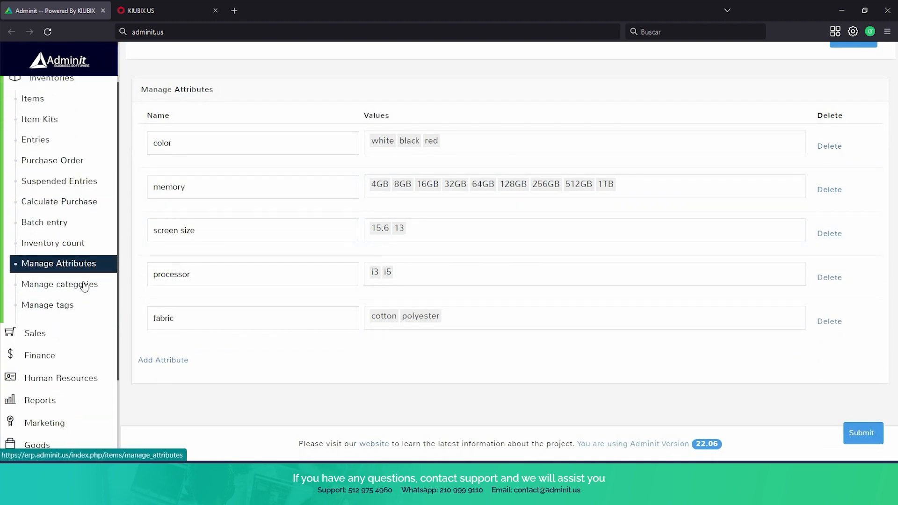
left_click(84, 285)
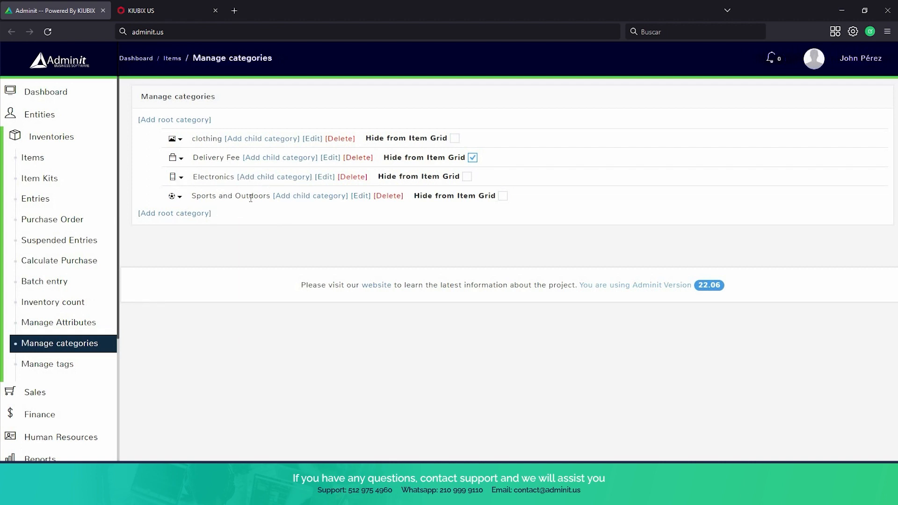
On the Purchase Order entry page, show the item grid in its Tags view.
left_click(64, 220)
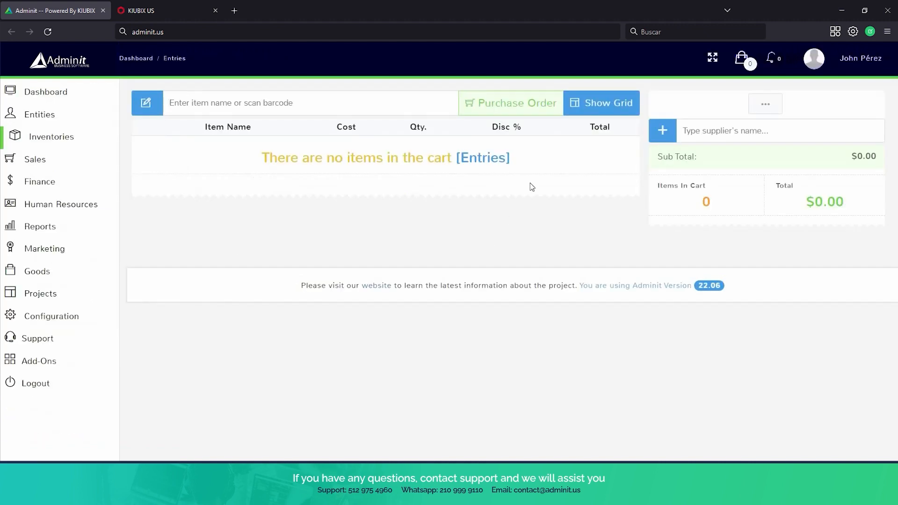
left_click(609, 107)
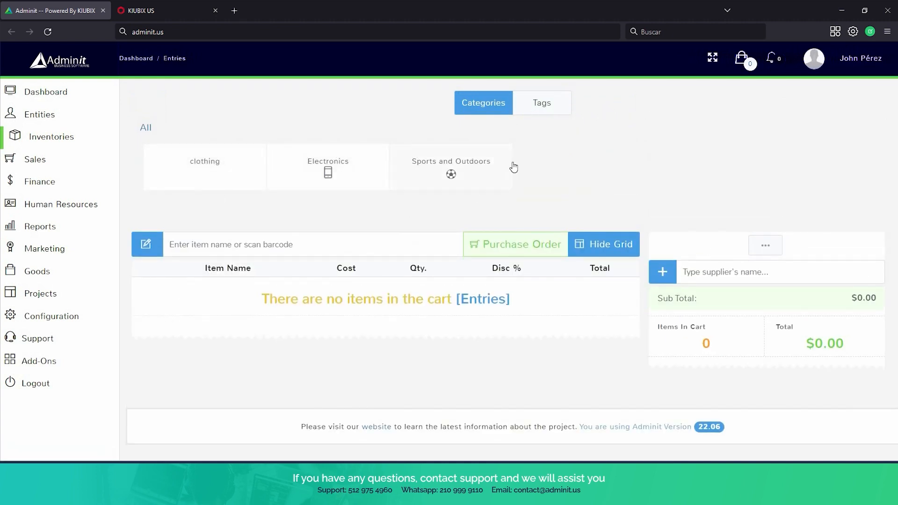
left_click(543, 108)
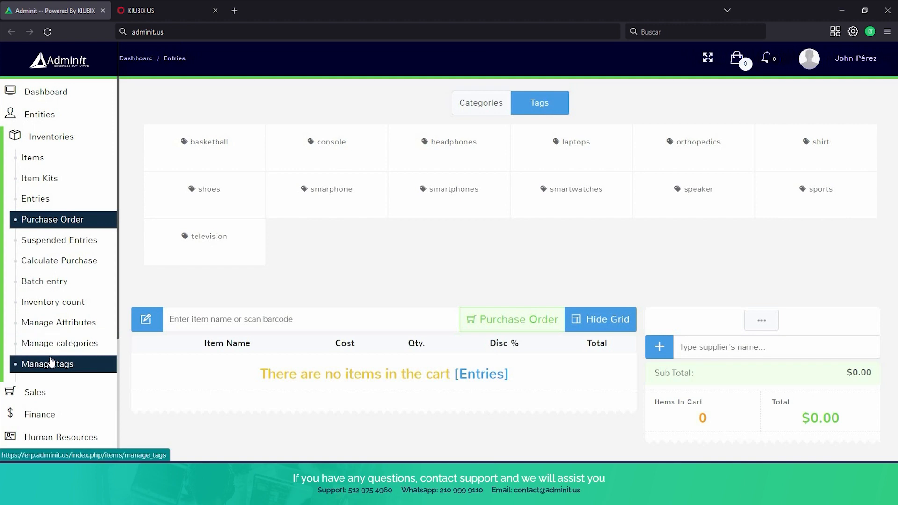
Open Manage tags and browse the 13 tags from basketball to television.
left_click(51, 364)
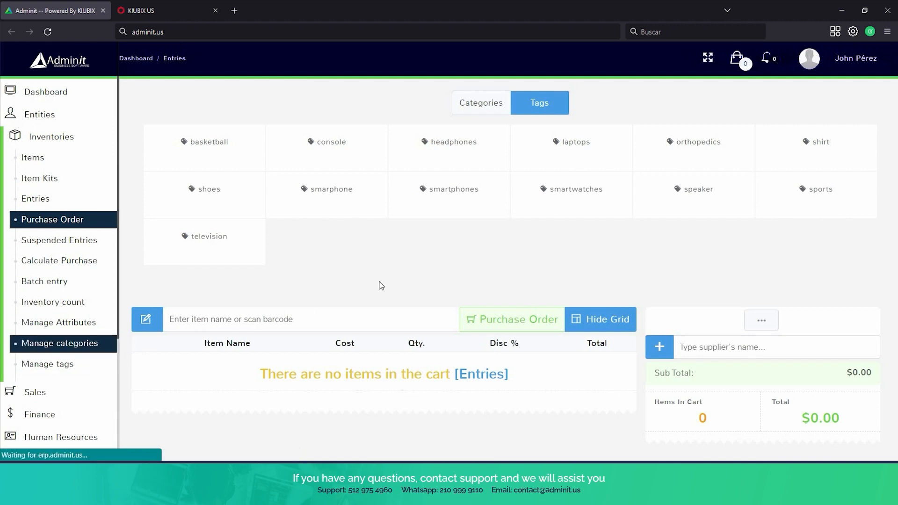
scroll(417, 263, "down", 1)
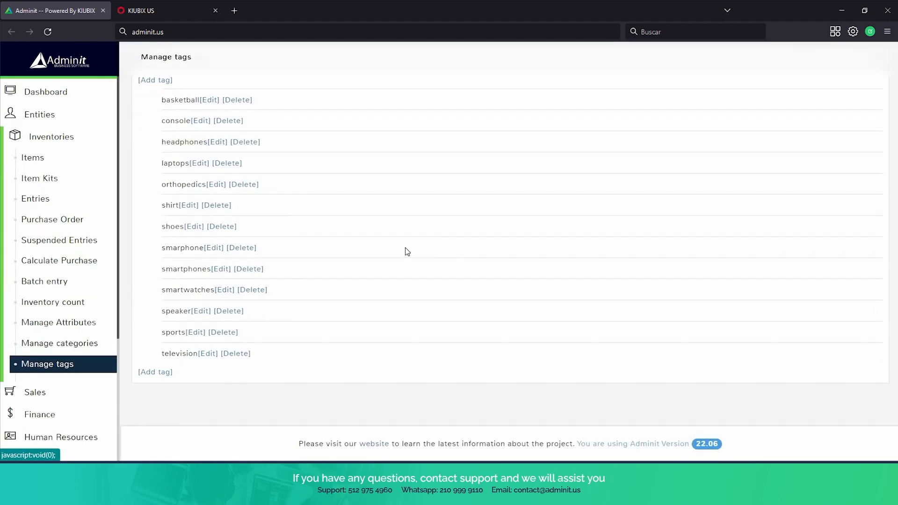
scroll(327, 173, "up", 1)
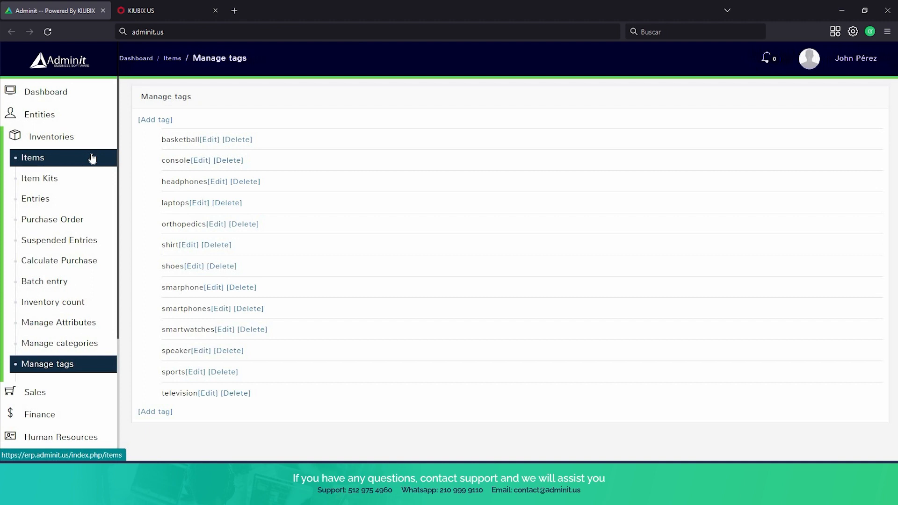
scroll(90, 173, "down", 1)
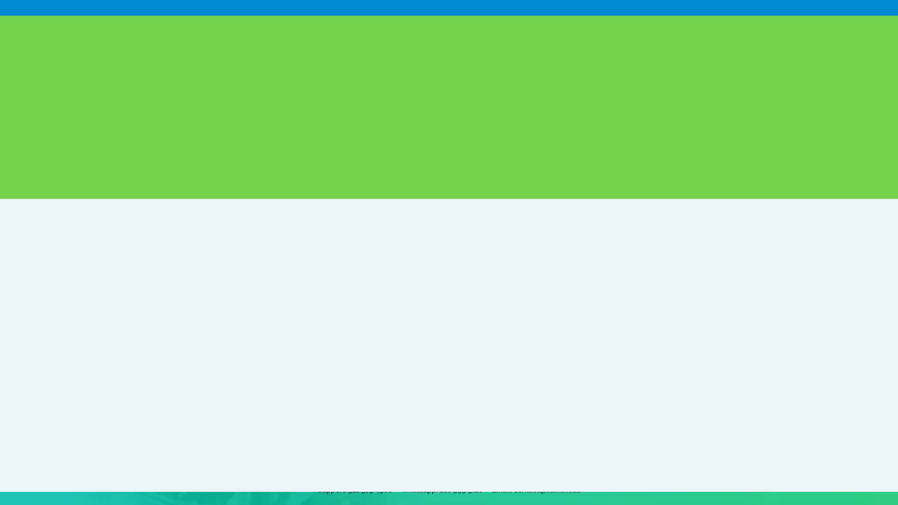
scroll(54, 220, "down", 1)
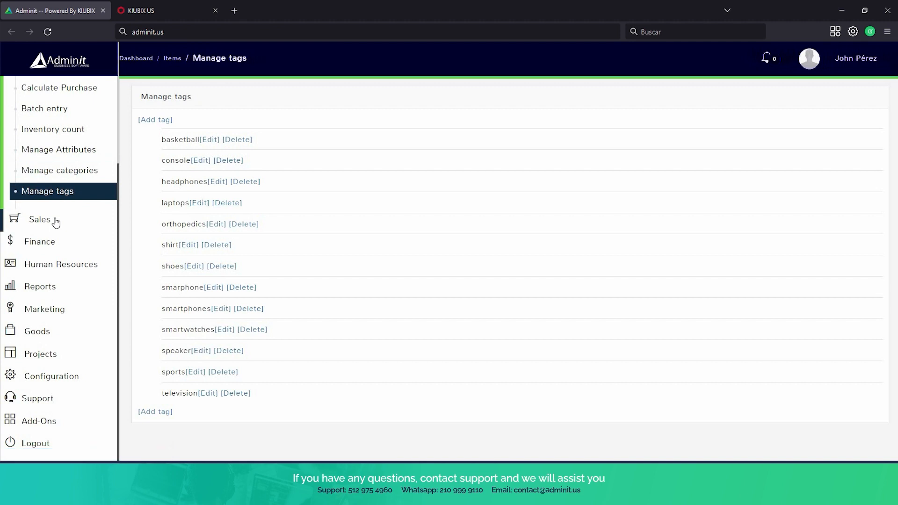
Open Point of Sale from the Sales menu and select Terminal 2.
left_click(54, 221)
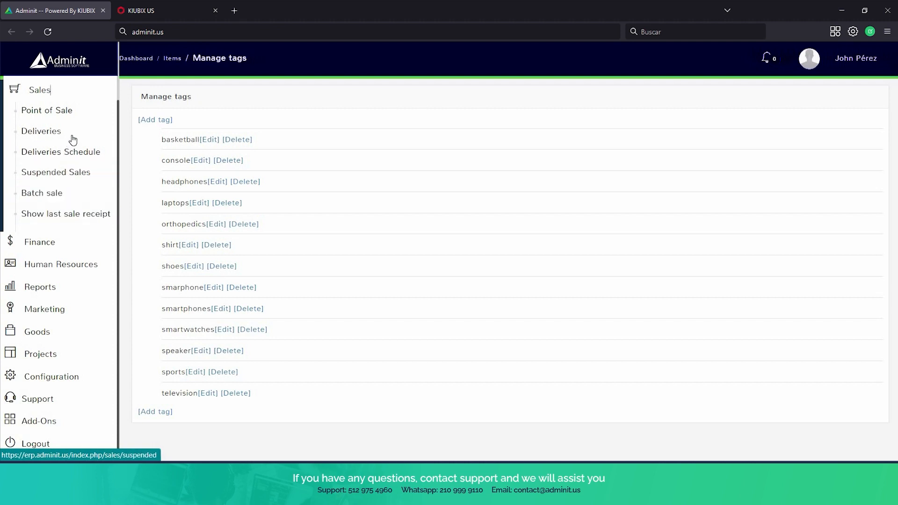
left_click(83, 115)
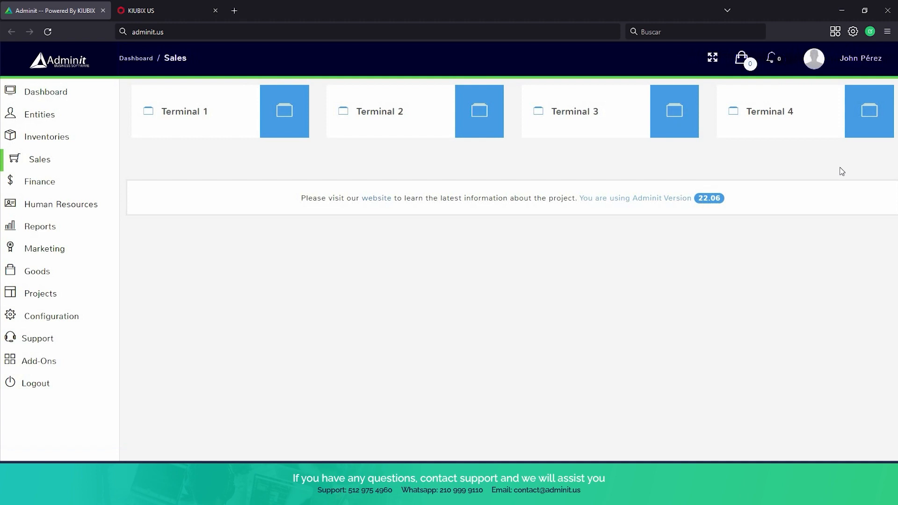
left_click(394, 118)
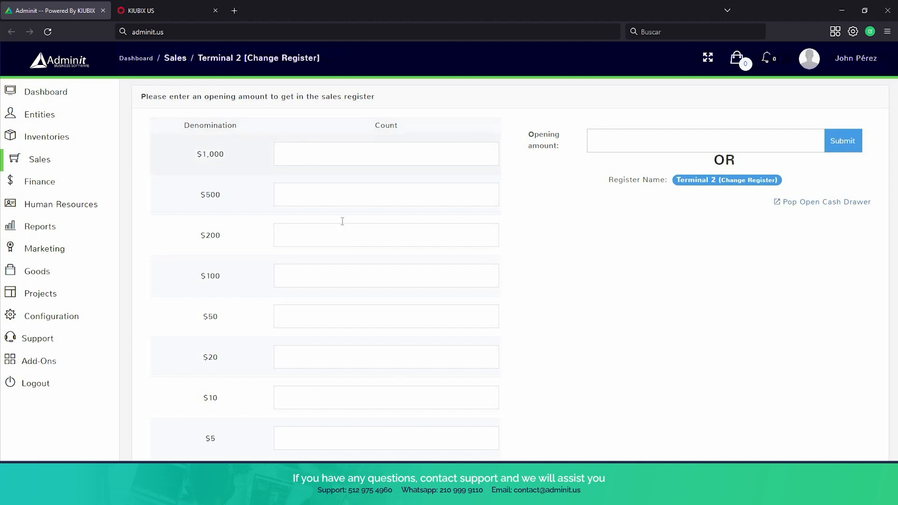
Open Terminal 2's register with an opening amount of 350.
scroll(325, 157, "down", 3)
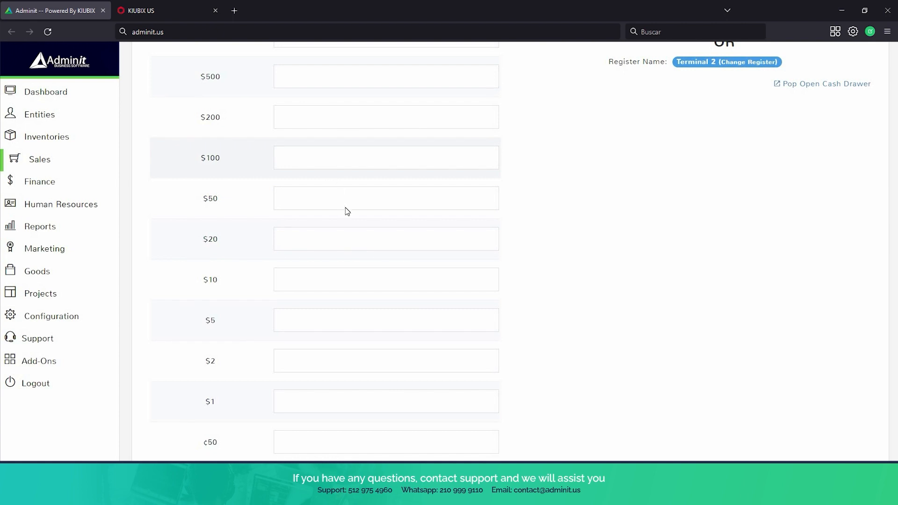
scroll(345, 209, "up", 2)
scroll(580, 168, "up", 2)
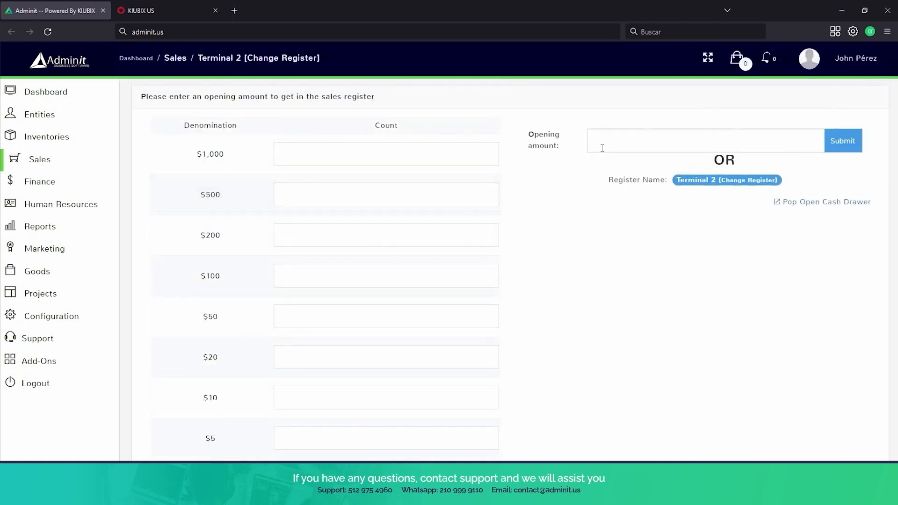
left_click(601, 149)
type("350")
left_click(836, 147)
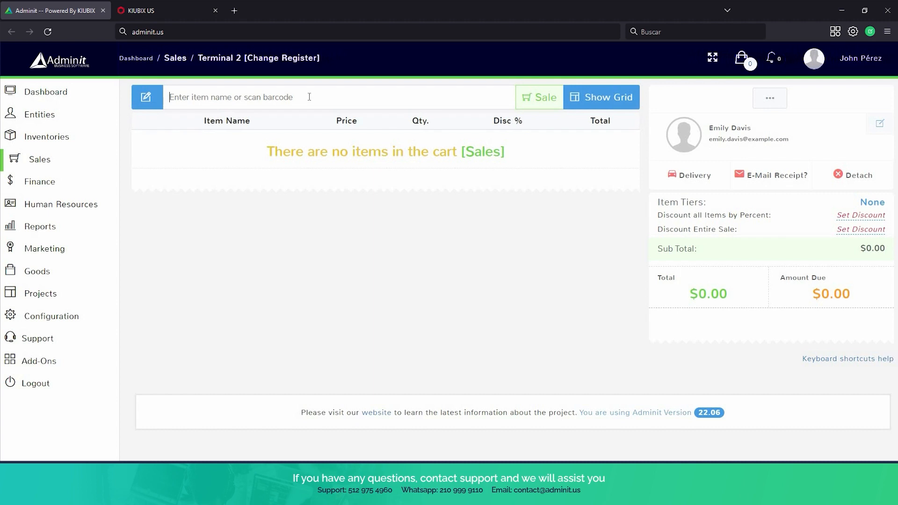
Preview the Tags grid, hide it, and search items for 'iphone'.
left_click(585, 97)
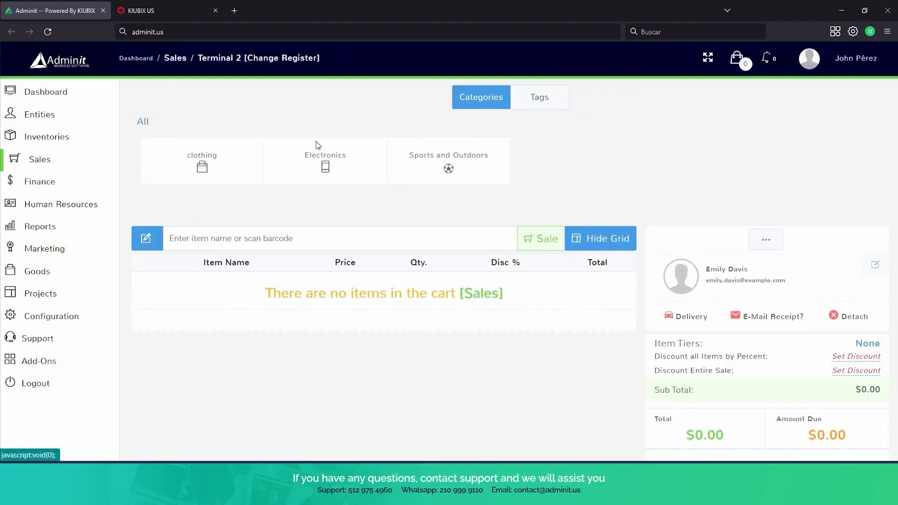
left_click(537, 99)
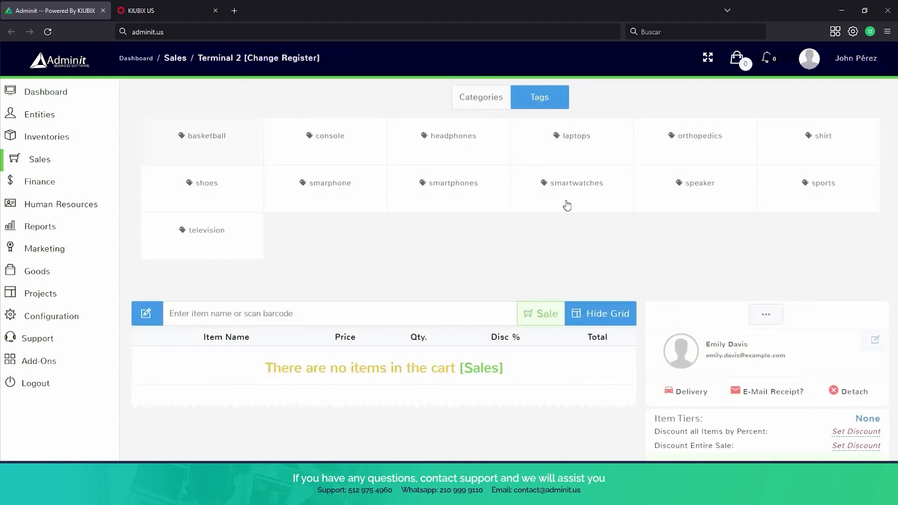
left_click(621, 312)
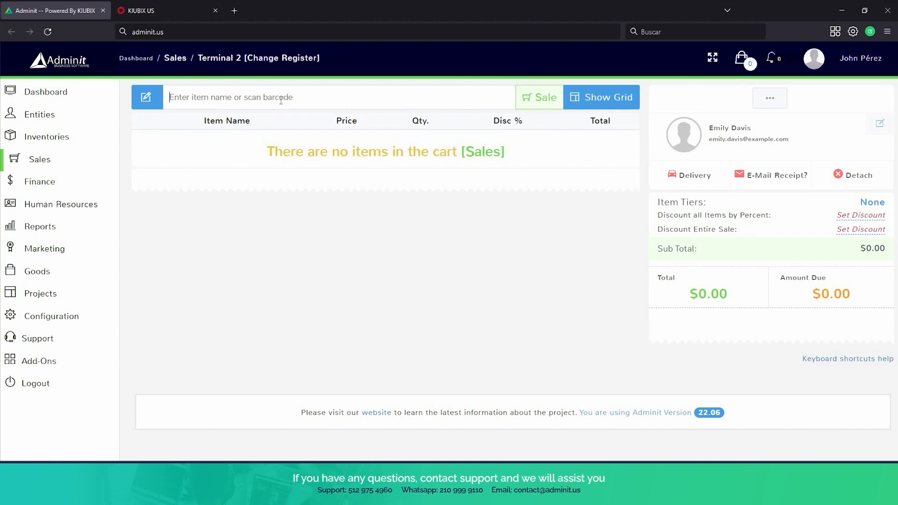
left_click(280, 101)
type("iphone")
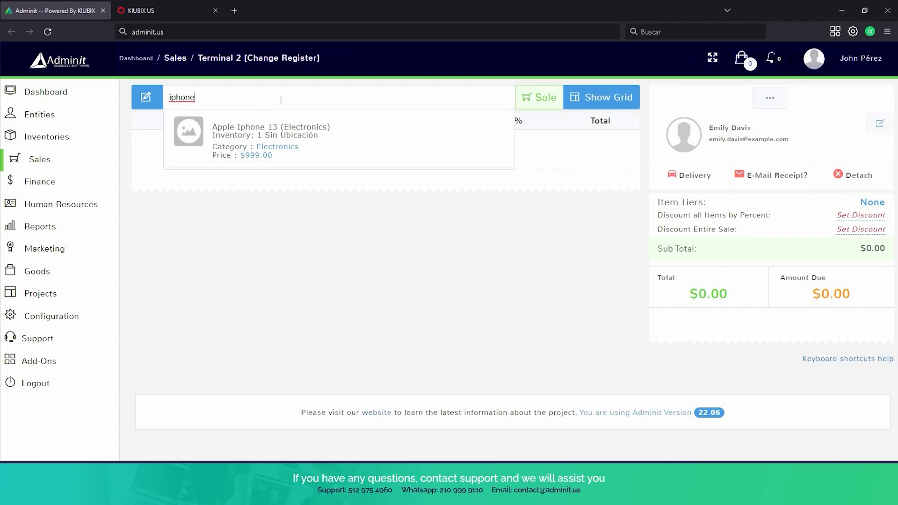
Add Apple Iphone 13 to the cart with a 10% line discount, making it $899.10.
left_click(282, 142)
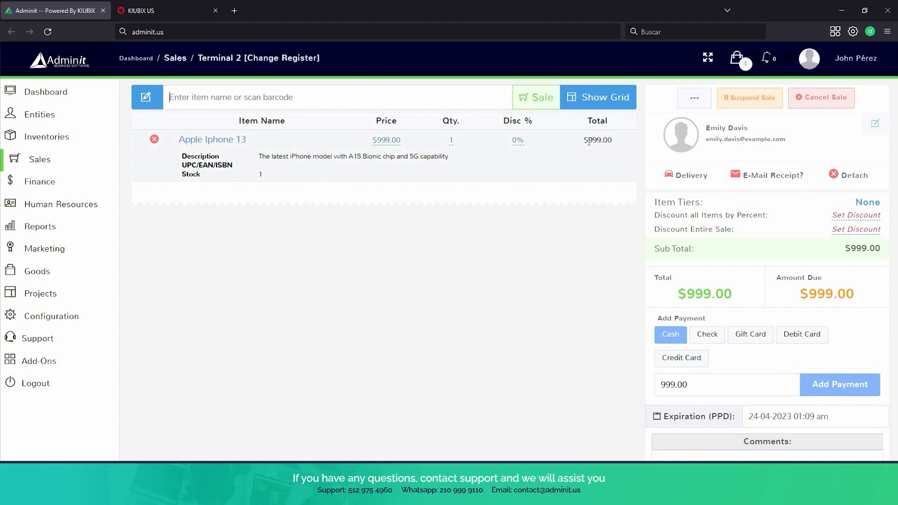
left_click(517, 141)
type("10")
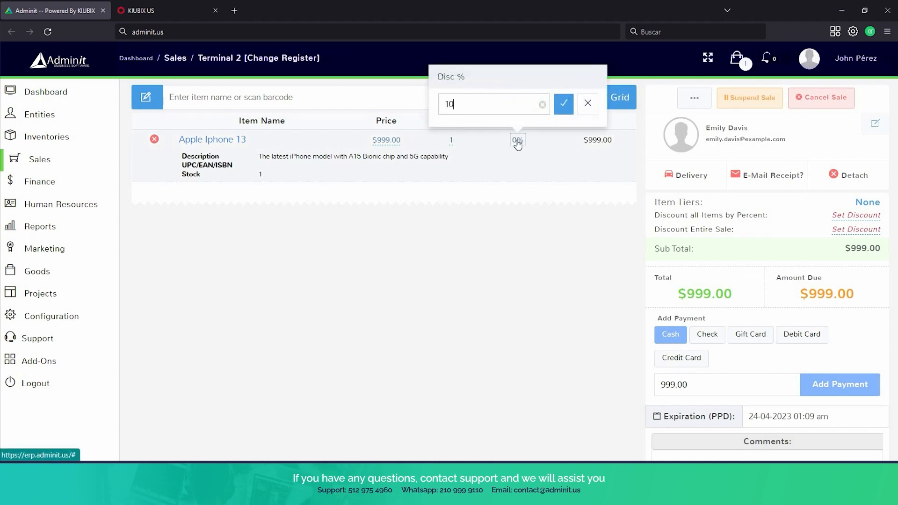
left_click(563, 107)
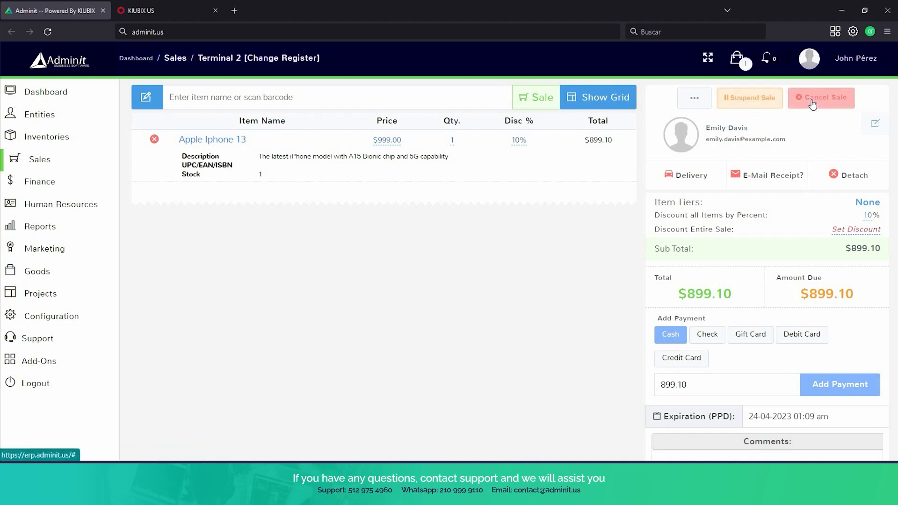
Record a $900 cash payment, leaving $0.90 change due.
scroll(798, 138, "down", 3)
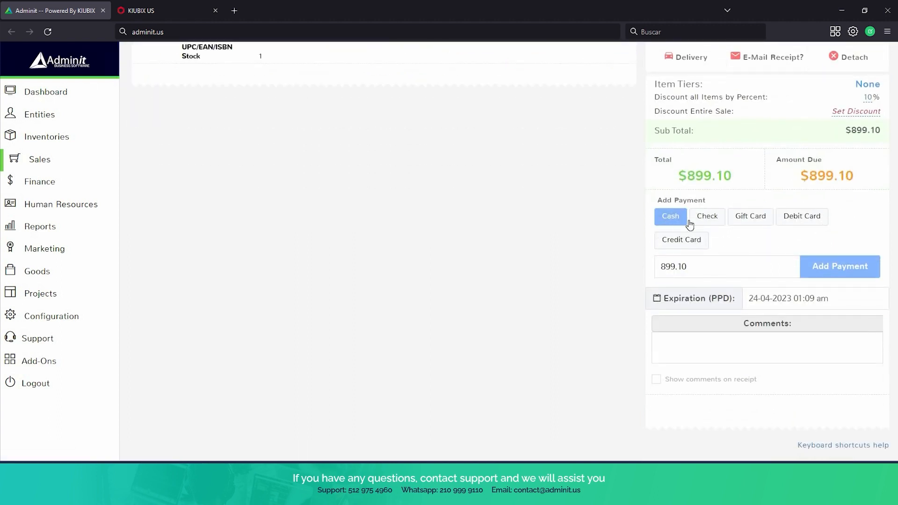
left_click_drag(728, 261, 630, 259)
type("900")
left_click(812, 273)
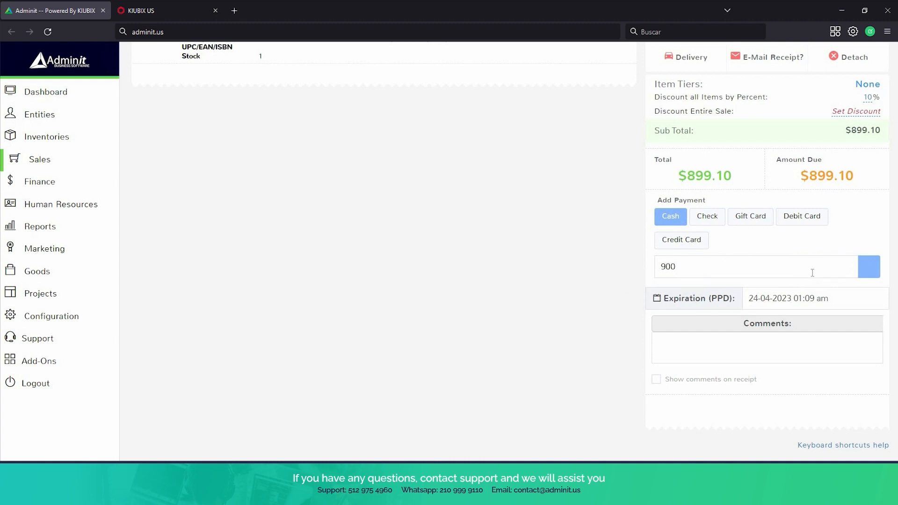
scroll(783, 332, "down", 3)
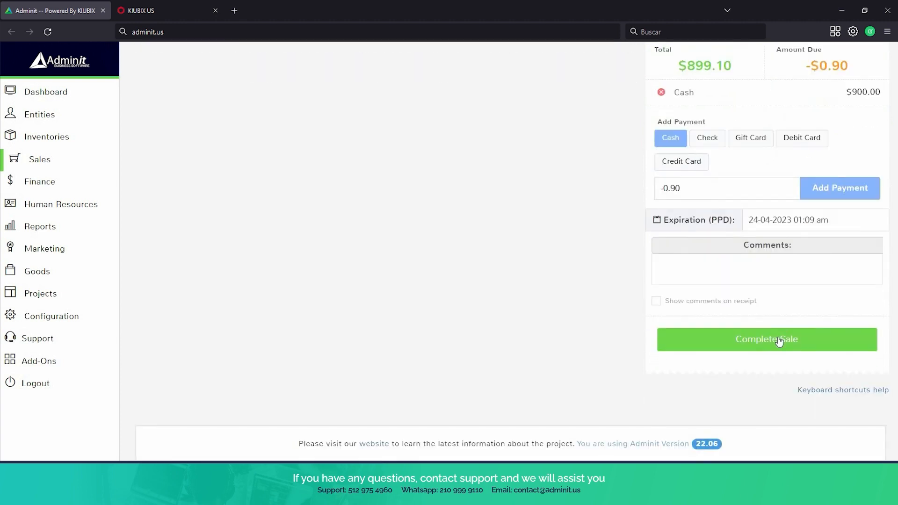
Submit and confirm the sale, closing the print dialog without printing.
left_click(778, 338)
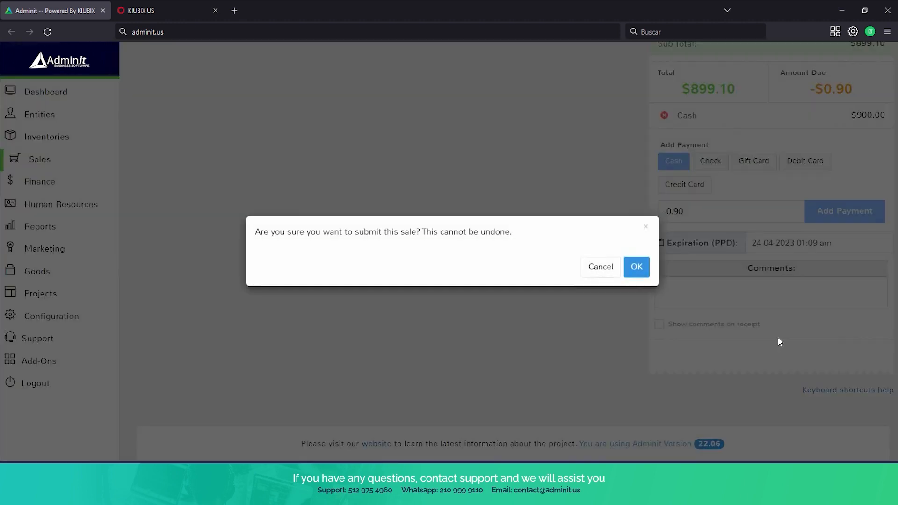
left_click(644, 270)
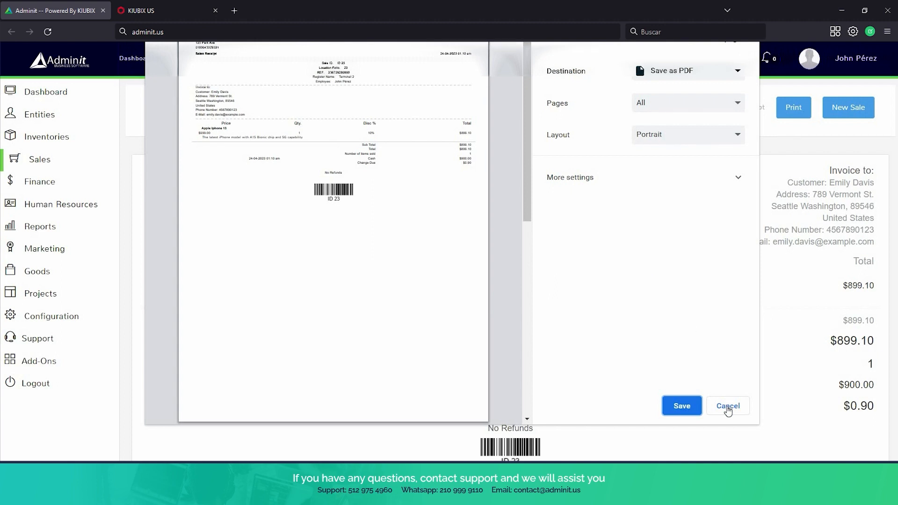
left_click(728, 406)
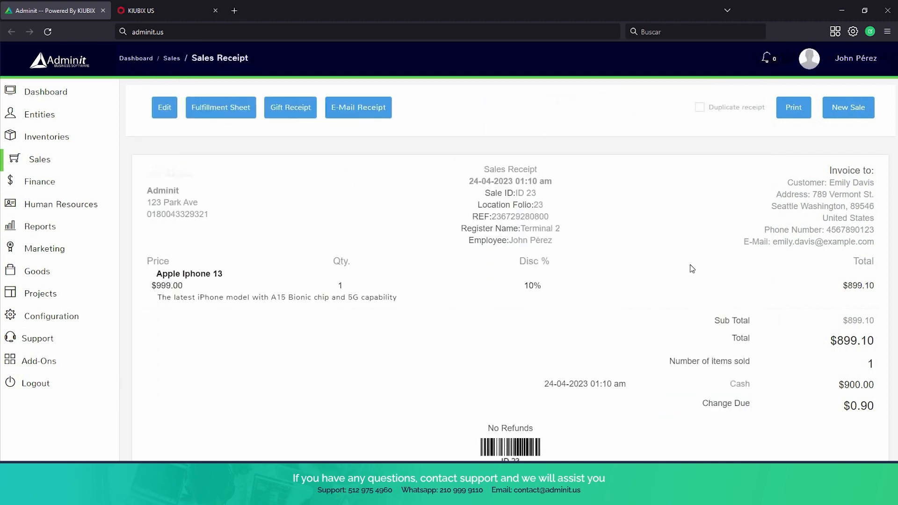
Review the sale ID 23 receipt and expand the Sales section in the sidebar.
scroll(691, 268, "down", 1)
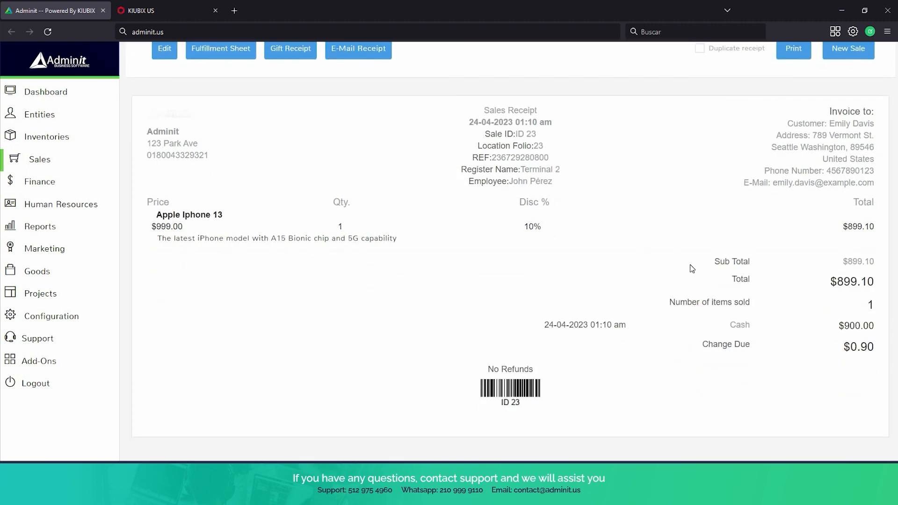
scroll(692, 268, "up", 1)
left_click(52, 160)
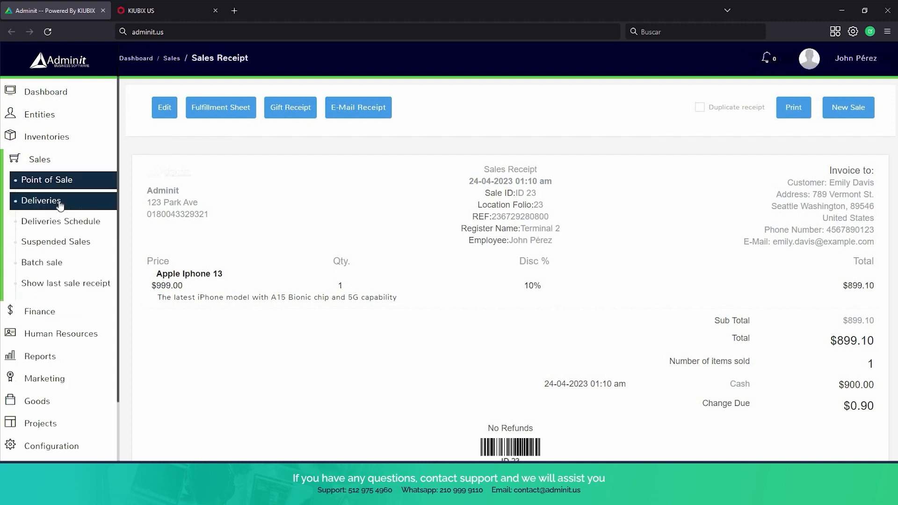
Go to Terminal 2's Point of Sale and browse the '...' register options before closing them.
left_click(51, 183)
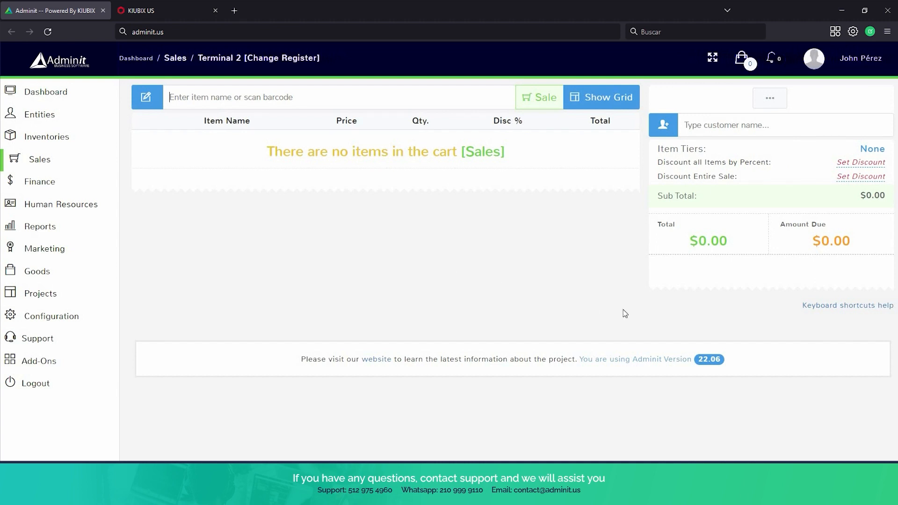
left_click(770, 98)
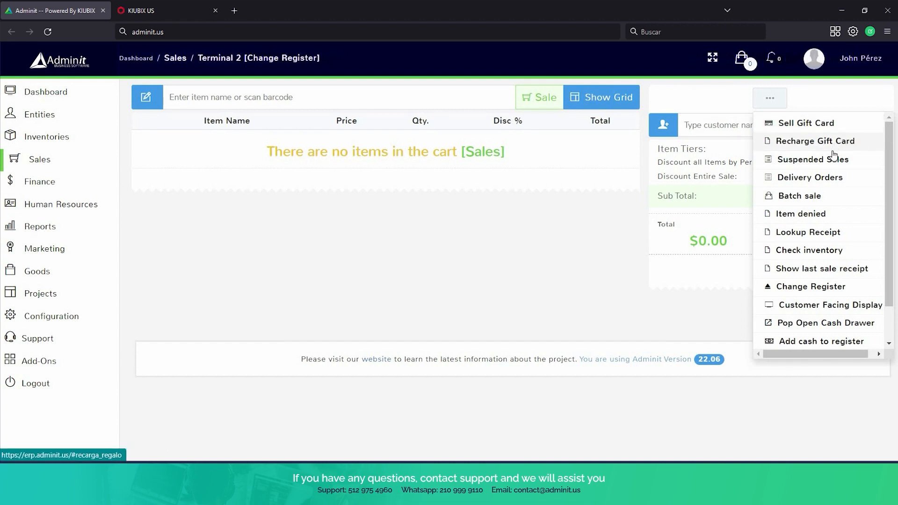
scroll(858, 159, "down", 1)
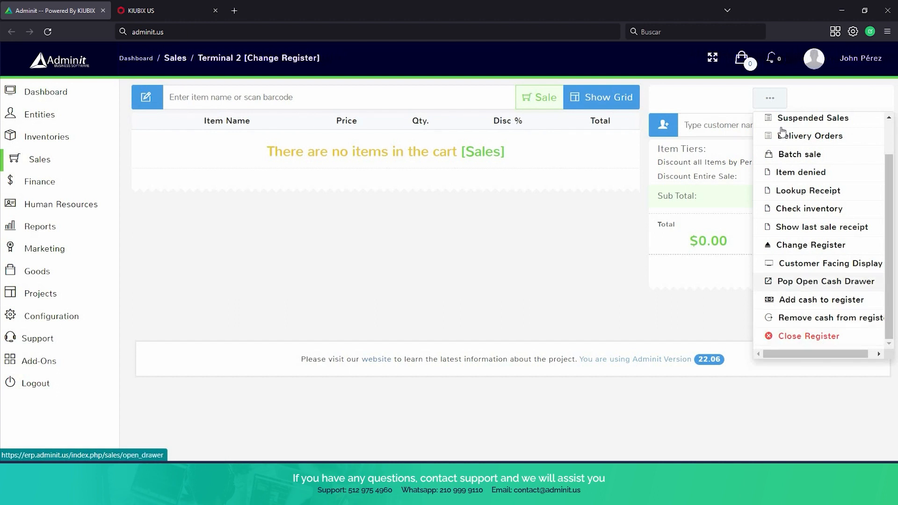
left_click(771, 100)
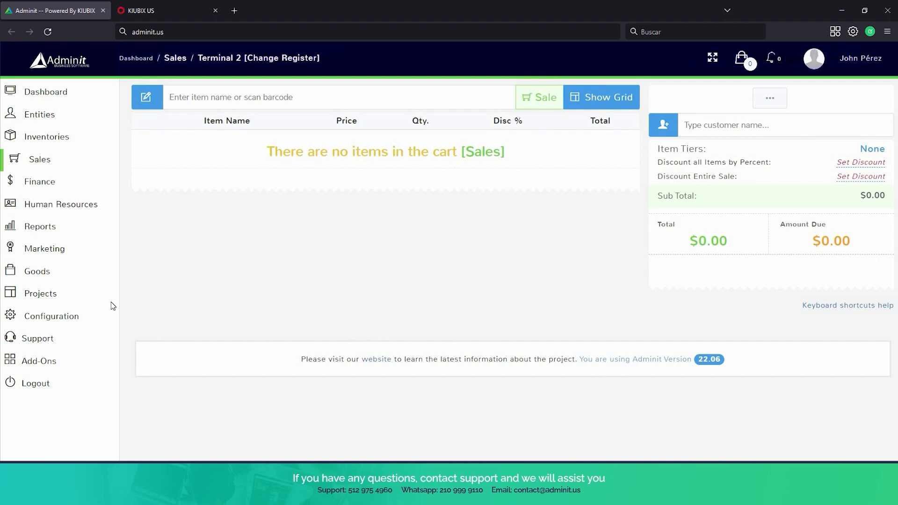
Reload Point of Sale and attach a customer found by searching their name.
left_click(33, 179)
type("john")
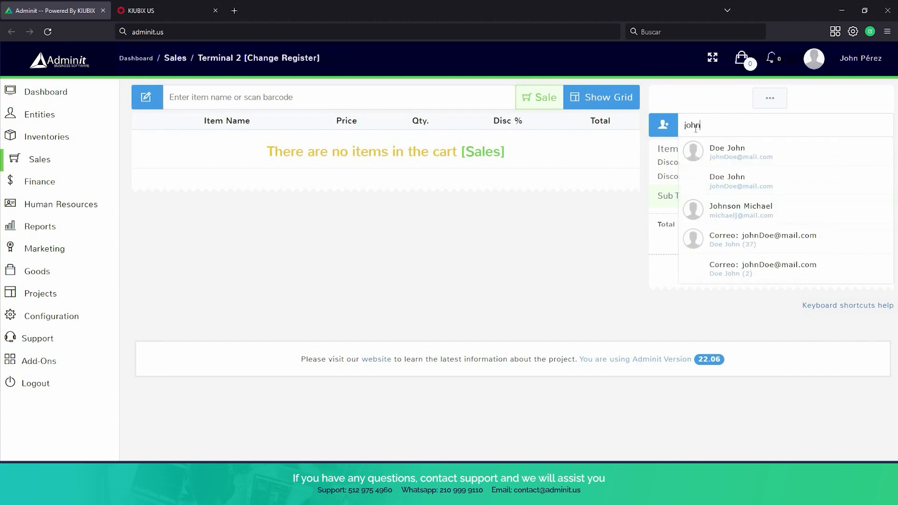
left_click(758, 159)
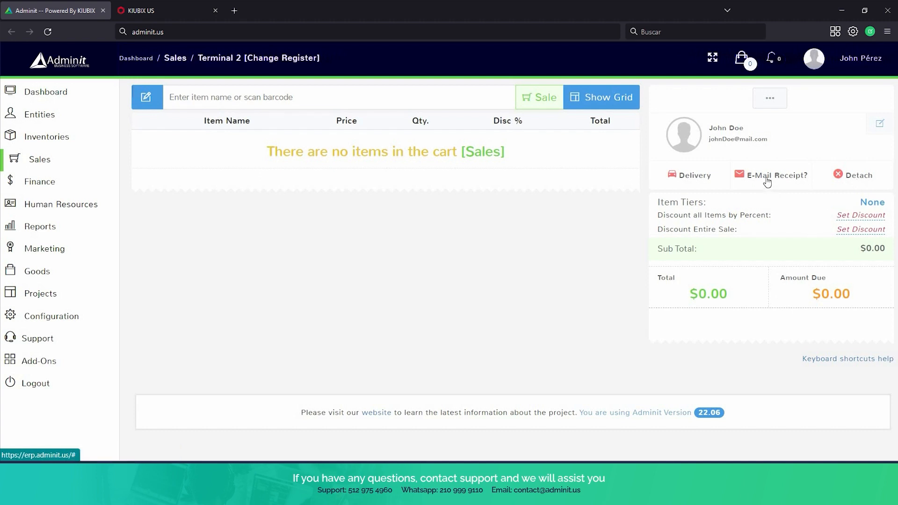
Open the Delivery dialog from the link under the attached customer.
left_click(691, 180)
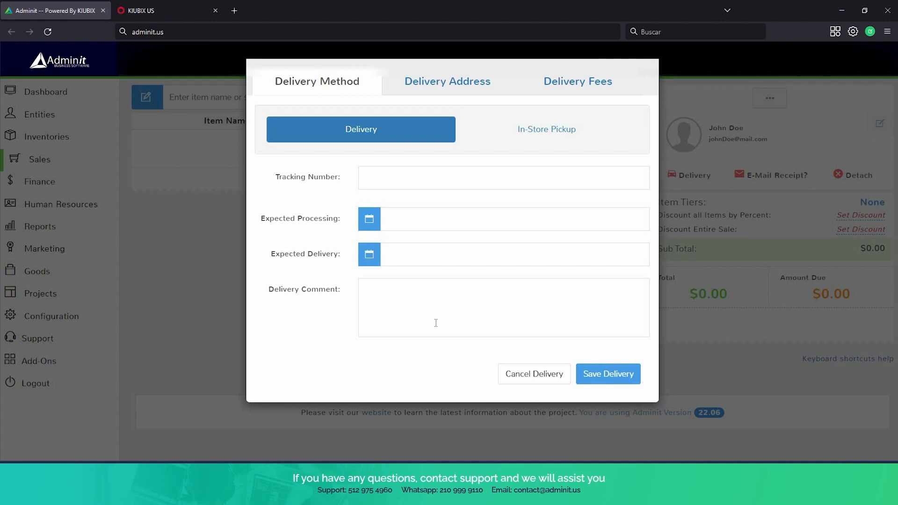
Choose In-Store Pickup, review the Delivery Address and Delivery Fees tabs, then cancel the delivery.
left_click(547, 136)
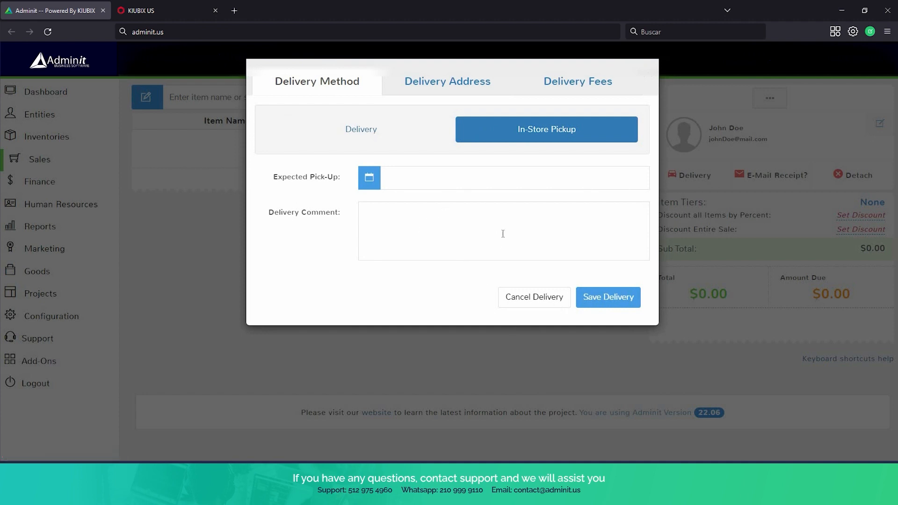
left_click(431, 84)
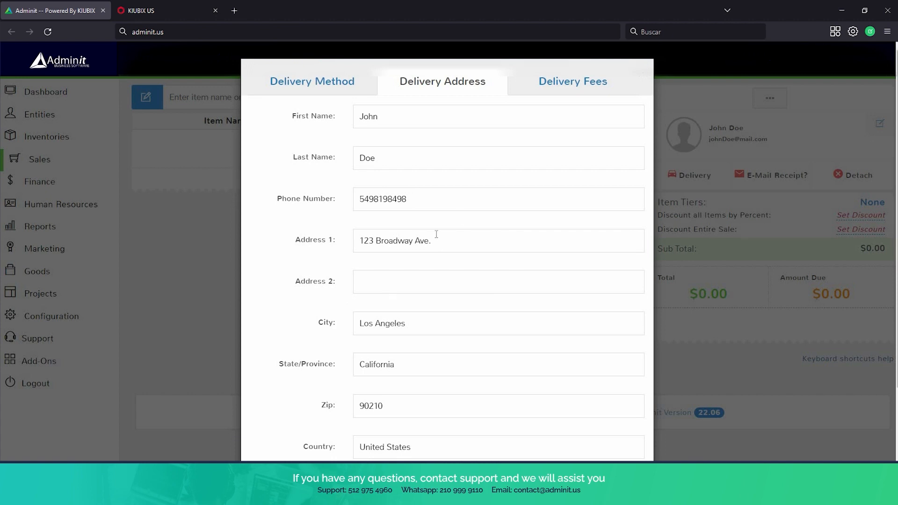
scroll(470, 245, "down", 2)
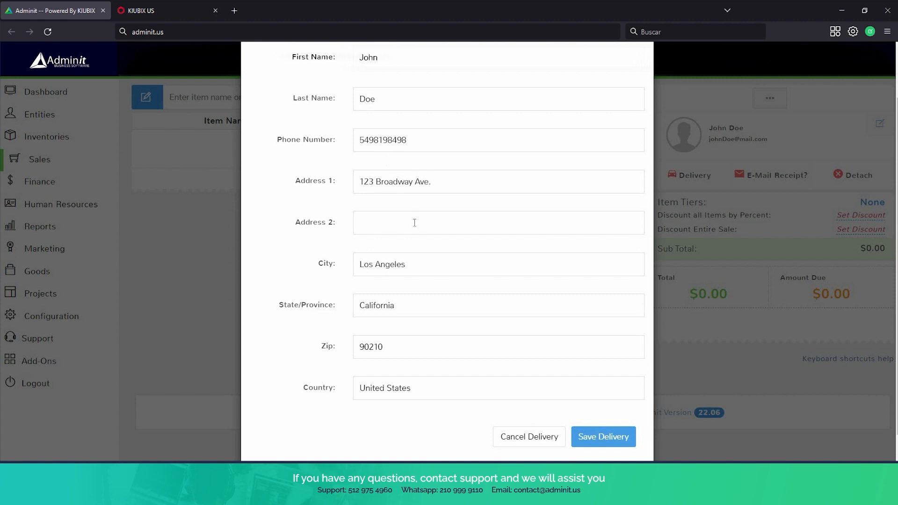
scroll(415, 223, "up", 2)
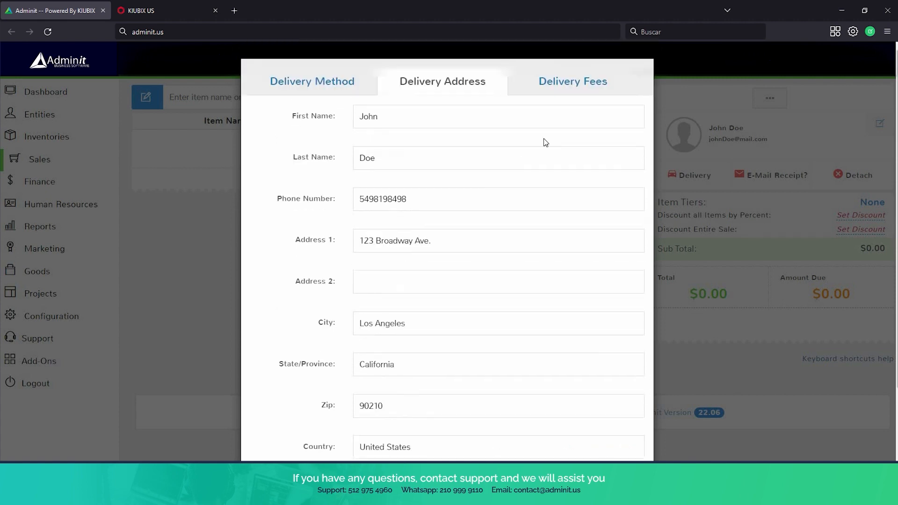
left_click(565, 92)
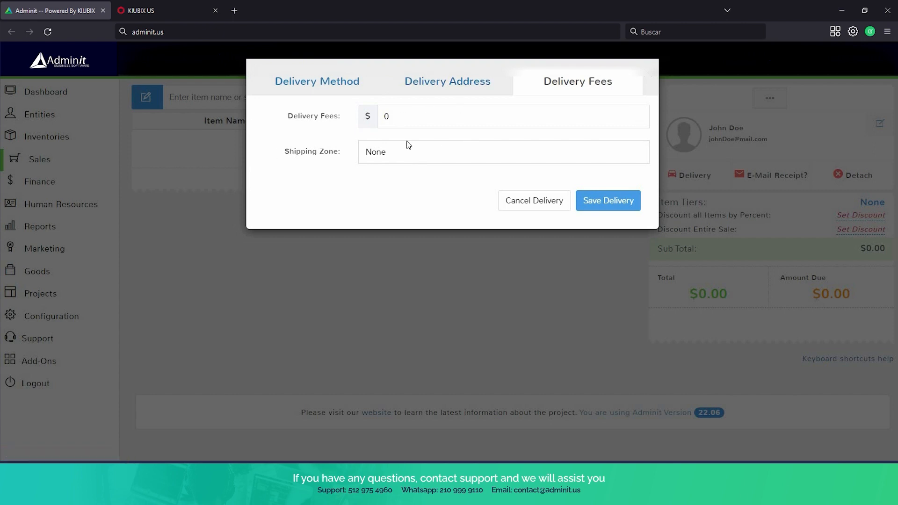
left_click(525, 208)
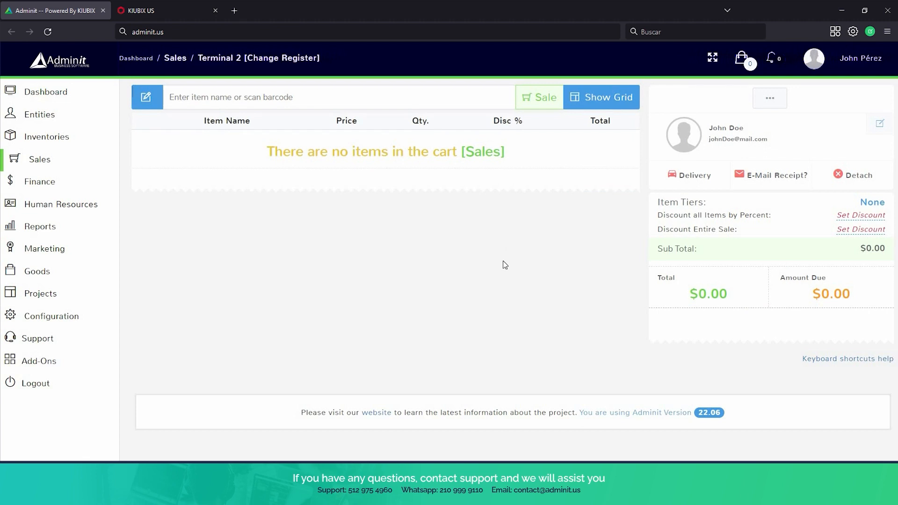
In Sales > Deliveries, edit delivery order ID 24 and change its status to Delivered.
left_click(75, 166)
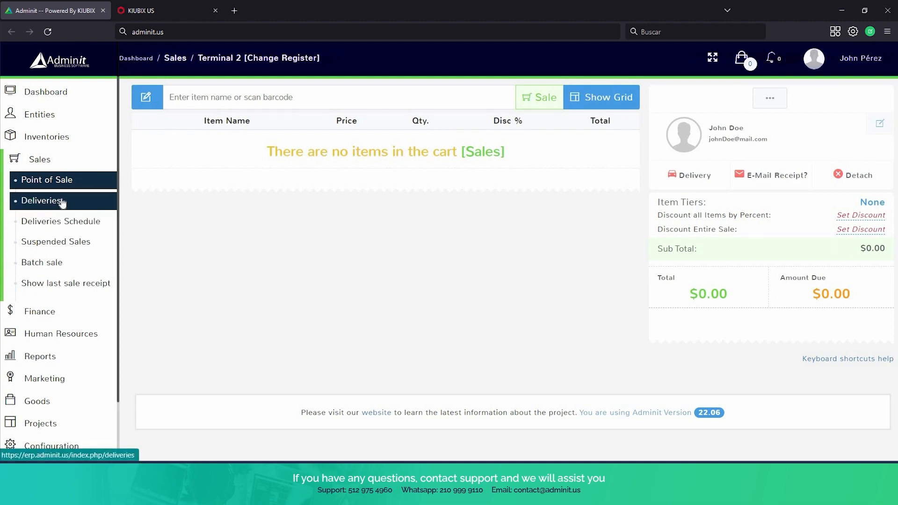
left_click(62, 203)
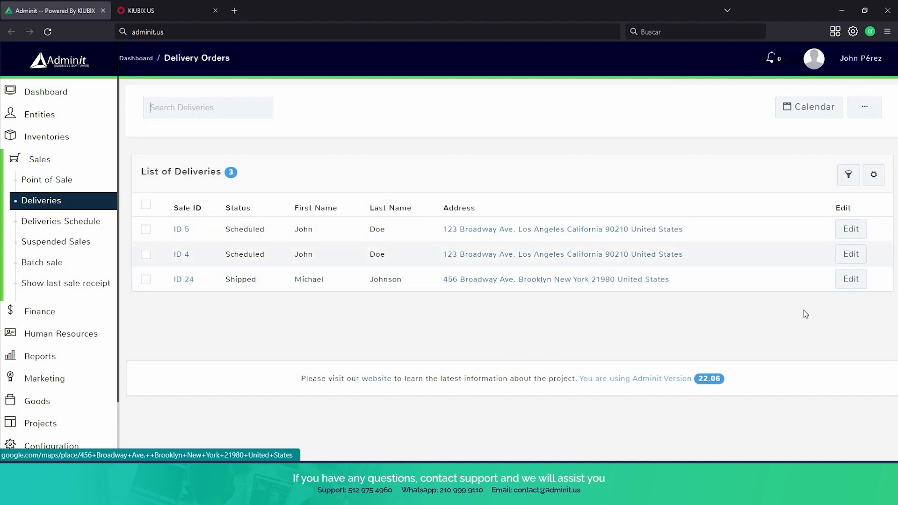
left_click(855, 284)
left_click(852, 281)
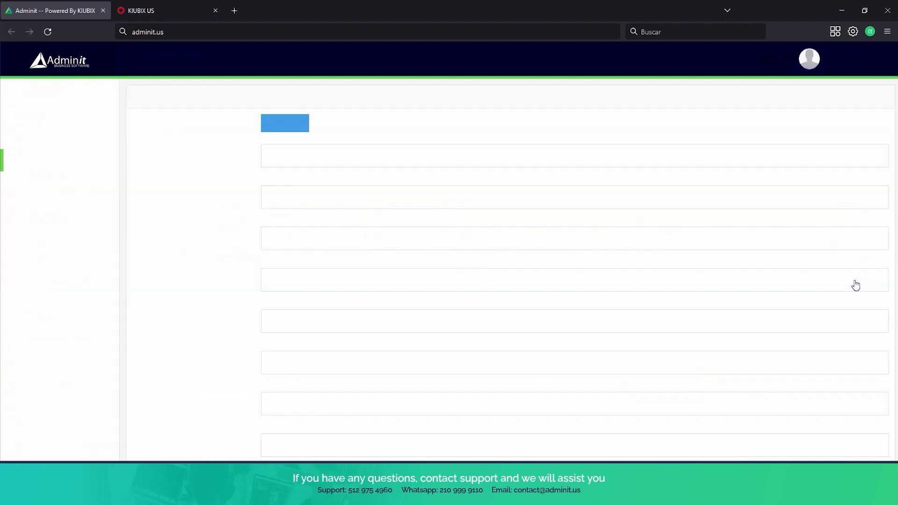
scroll(465, 155, "down", 1)
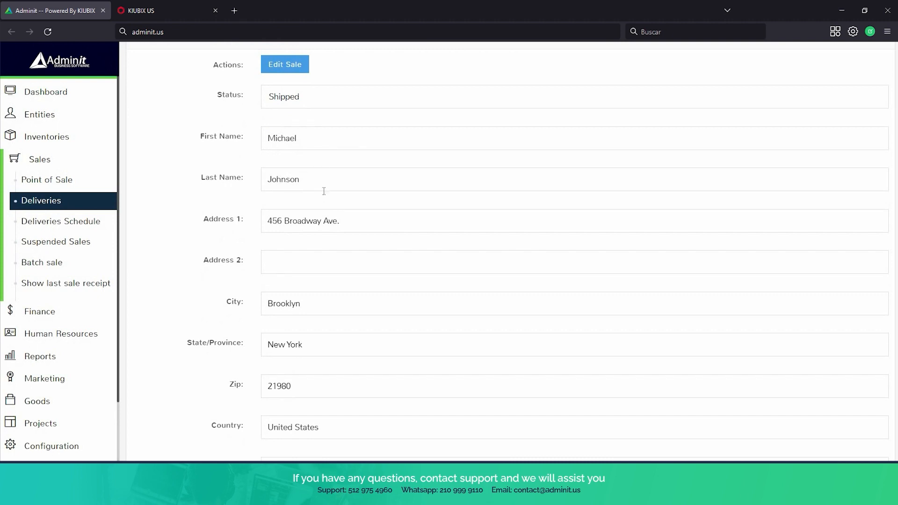
scroll(322, 193, "up", 1)
left_click(346, 157)
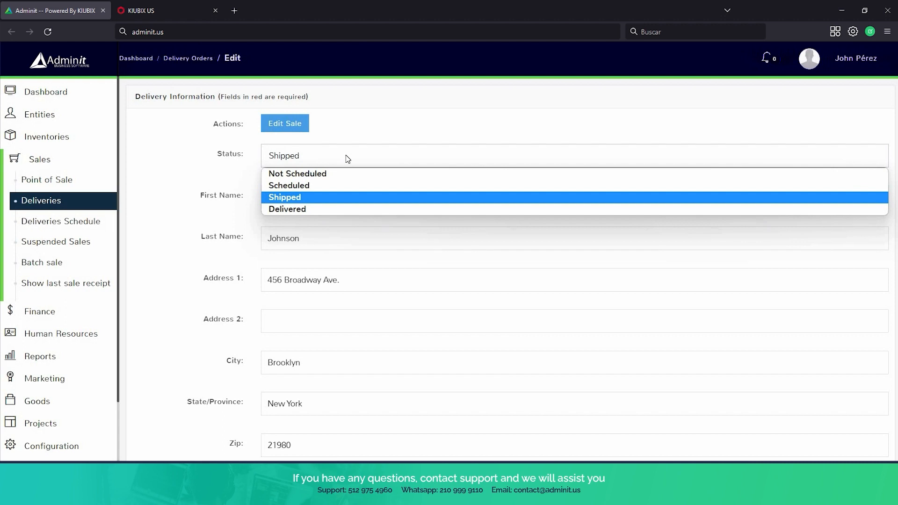
left_click(353, 207)
scroll(662, 318, "down", 9)
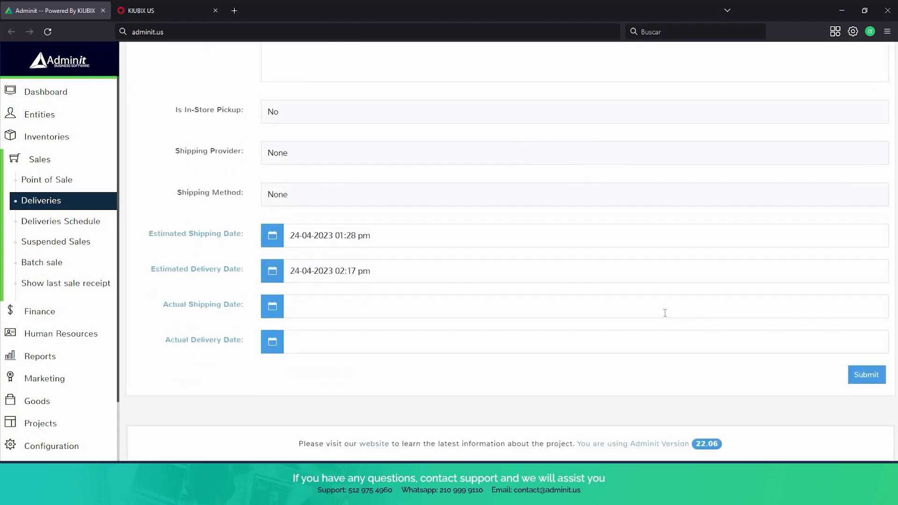
left_click(857, 380)
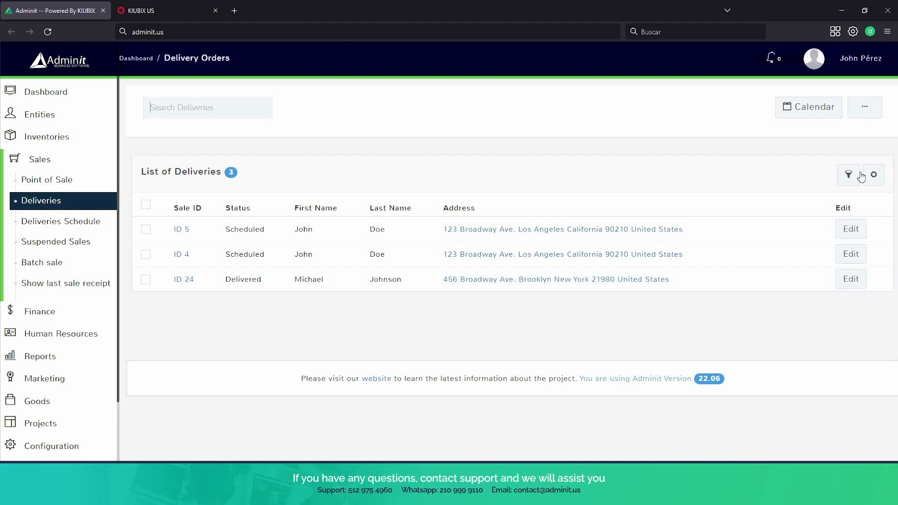
Glance at the calendar view choices, then delete delivery order ID 24 and confirm.
left_click(813, 117)
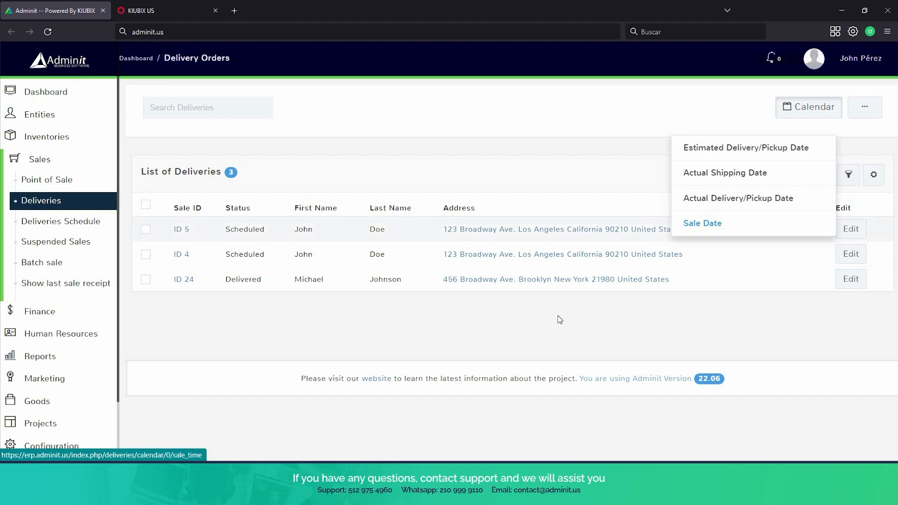
left_click(529, 304)
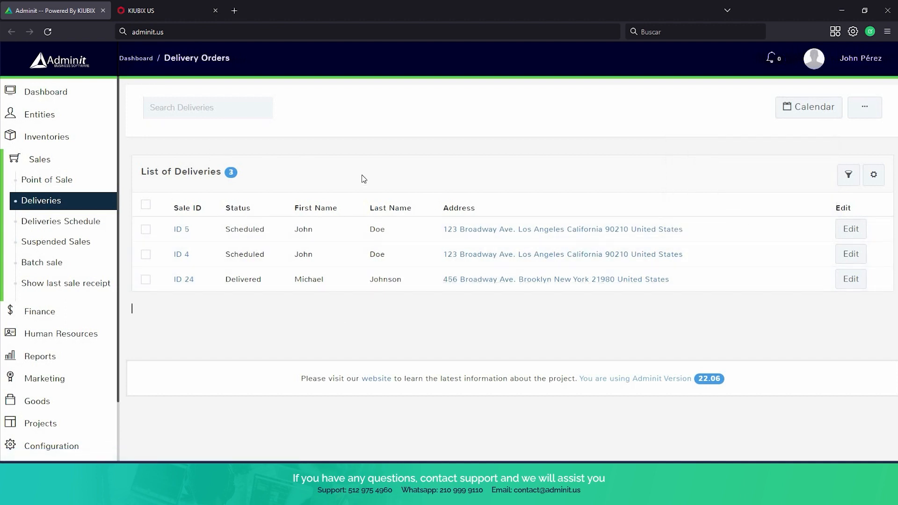
left_click(146, 280)
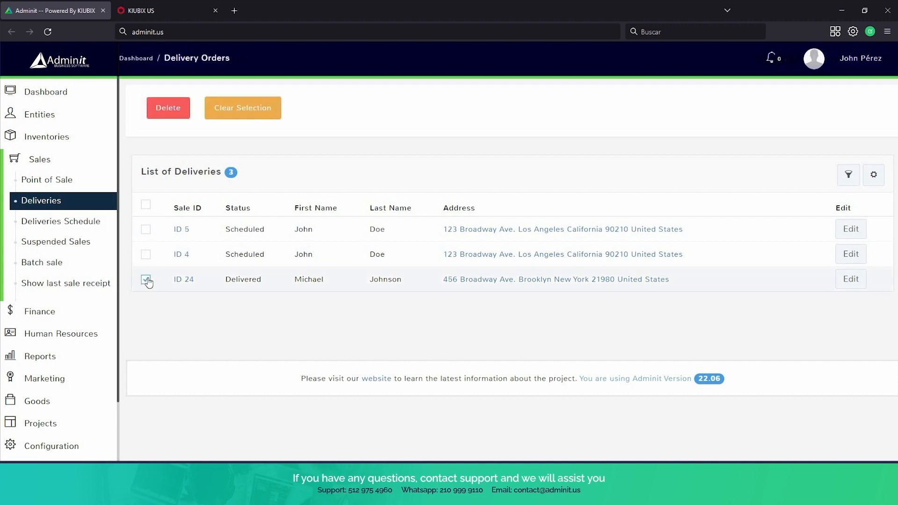
left_click(173, 111)
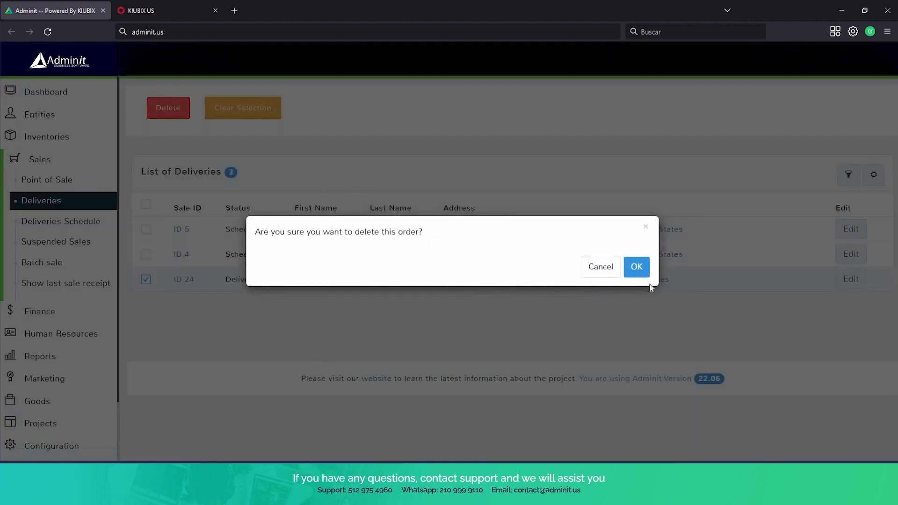
left_click(637, 267)
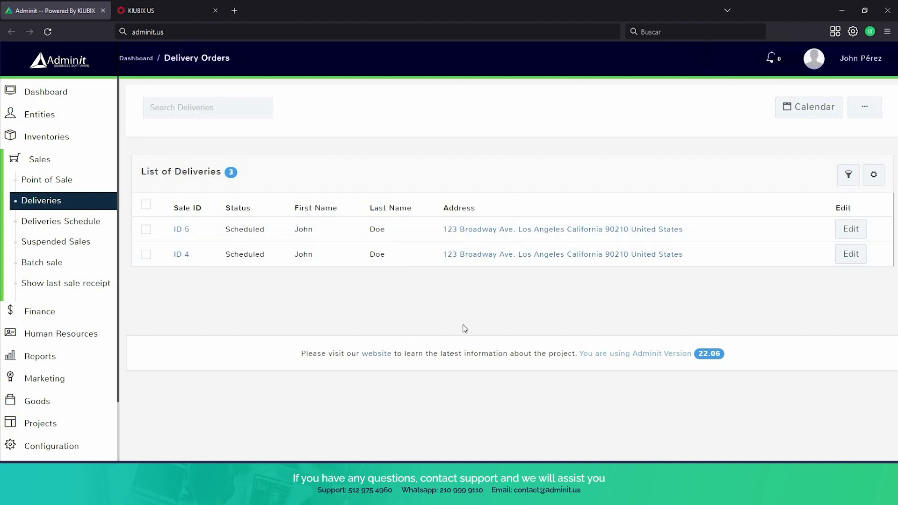
Check the delivery list's extra options menu, then go to Deliveries Schedule.
left_click(865, 112)
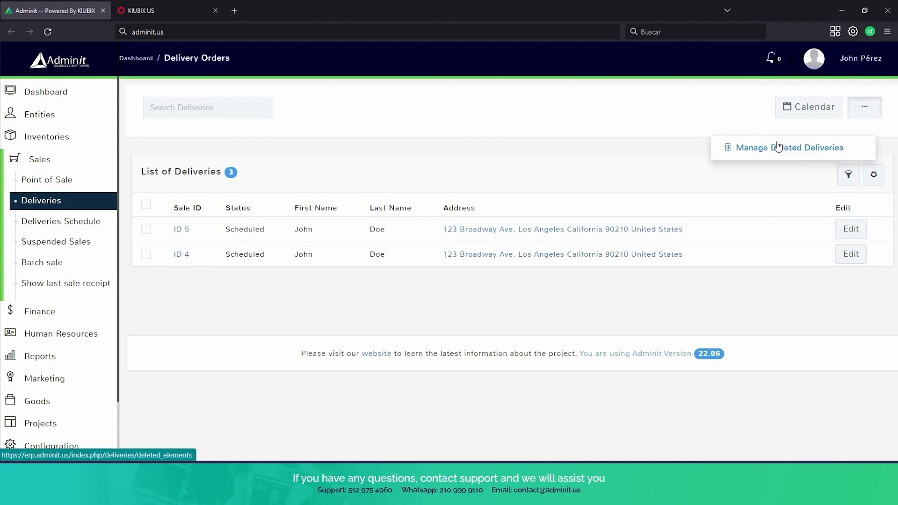
left_click(447, 140)
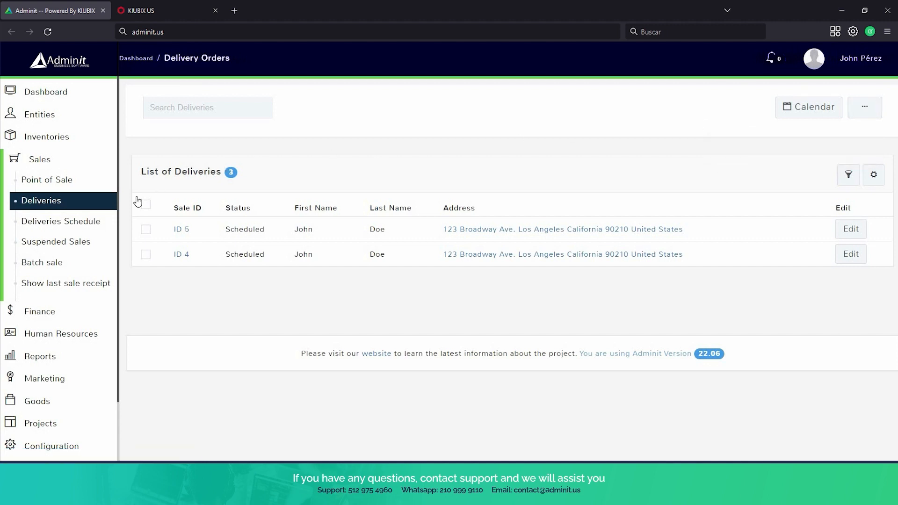
left_click(91, 221)
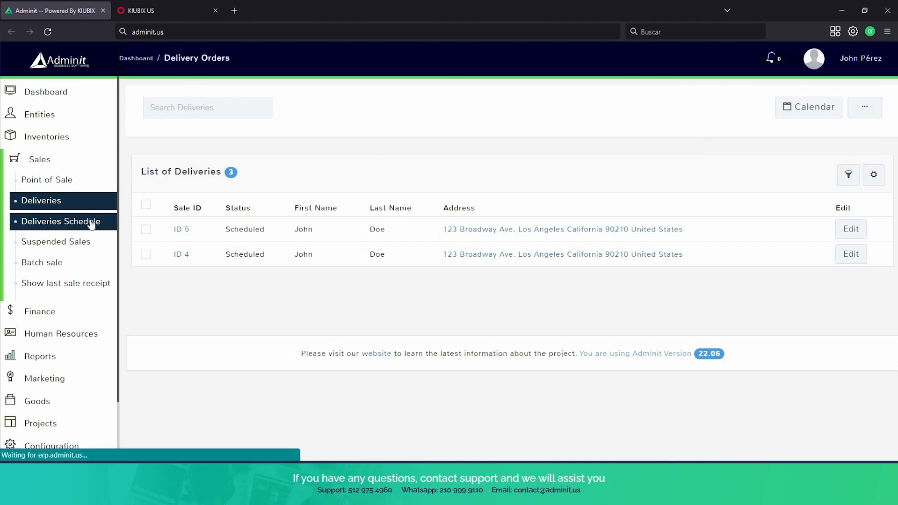
Scroll the April 2023 schedule showing deliveries on the 12th and 13th.
scroll(399, 137, "down", 3)
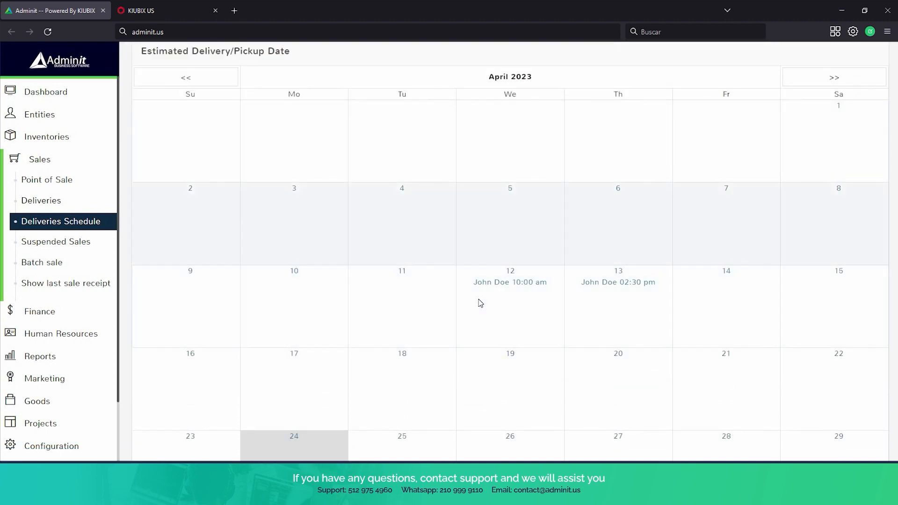
scroll(589, 292, "down", 1)
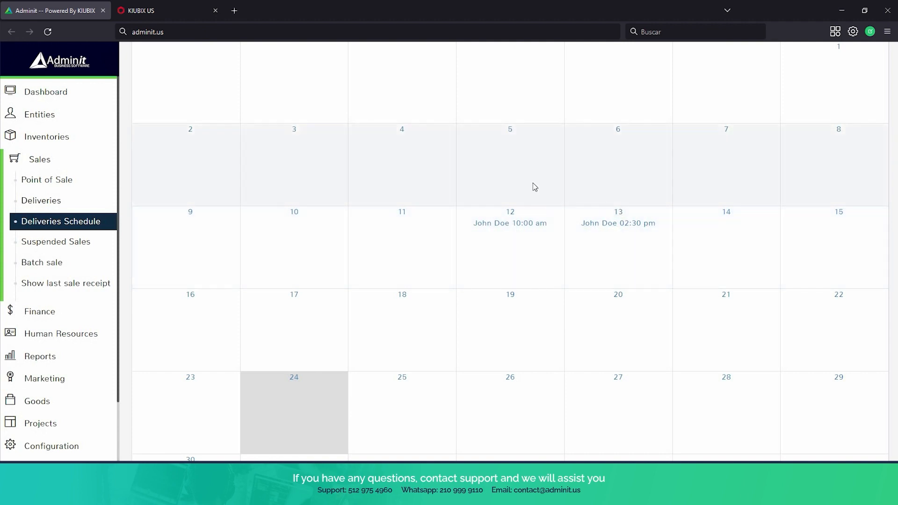
scroll(540, 240, "up", 1)
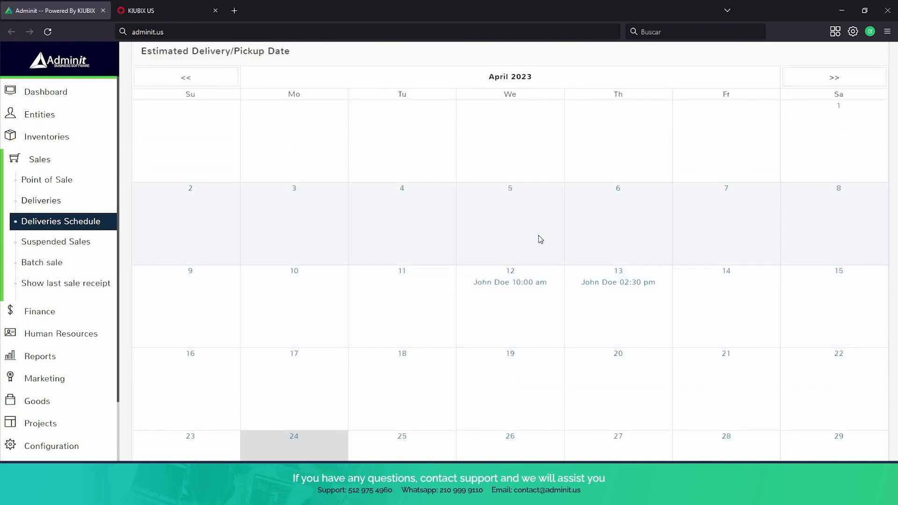
scroll(540, 239, "down", 1)
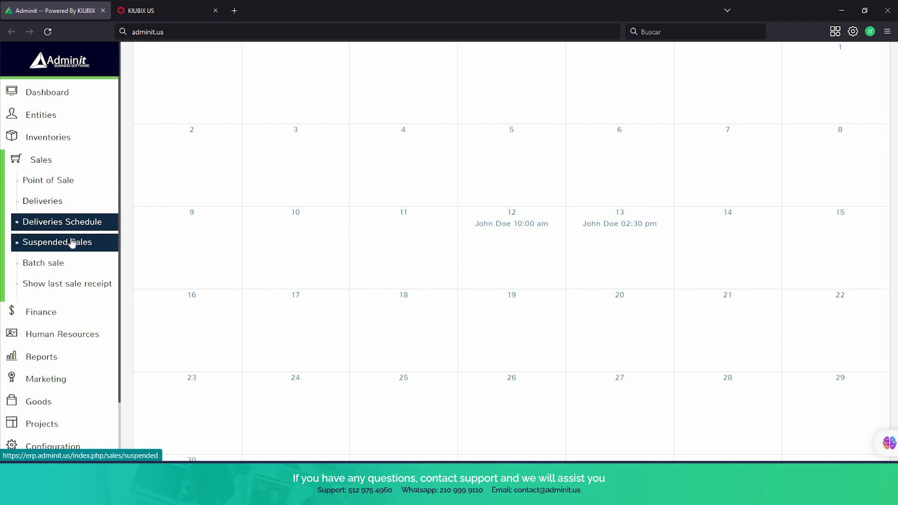
Visit Suspended Sales, then open Point of Sale on Terminal 4 with an empty cart.
left_click(71, 243)
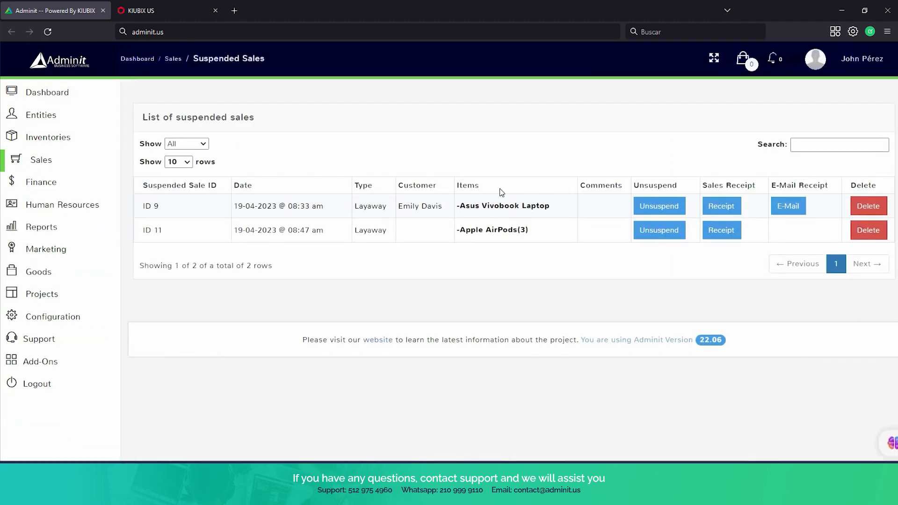
left_click(63, 159)
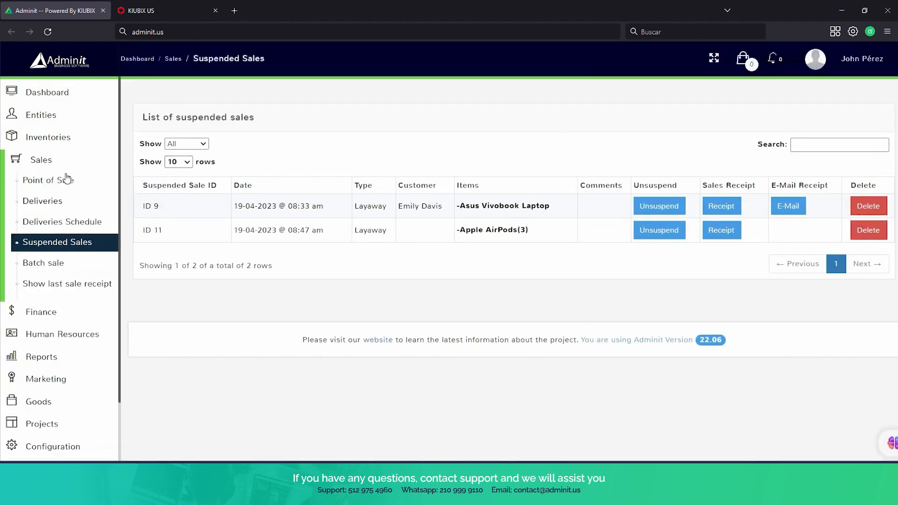
left_click(66, 178)
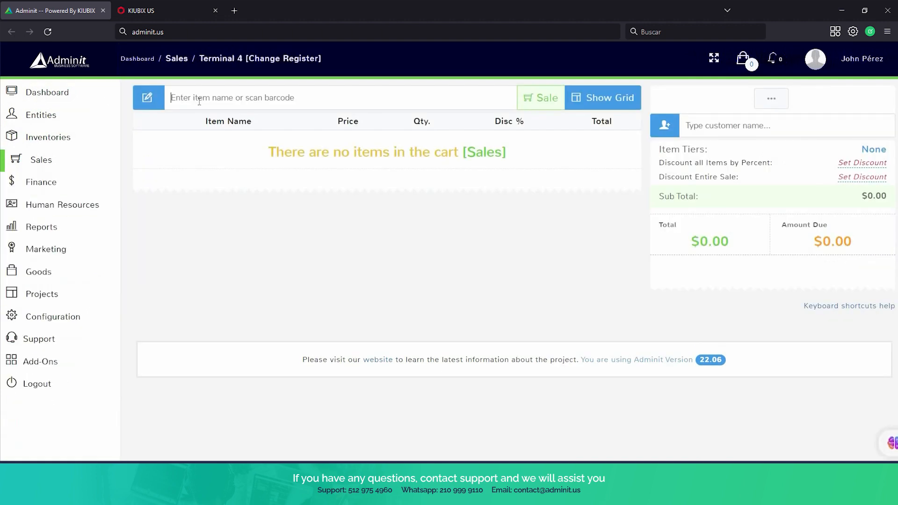
Add one Apple Iphone 13 at $999.00 to the cart and suspend the sale as a layaway.
type("iphon")
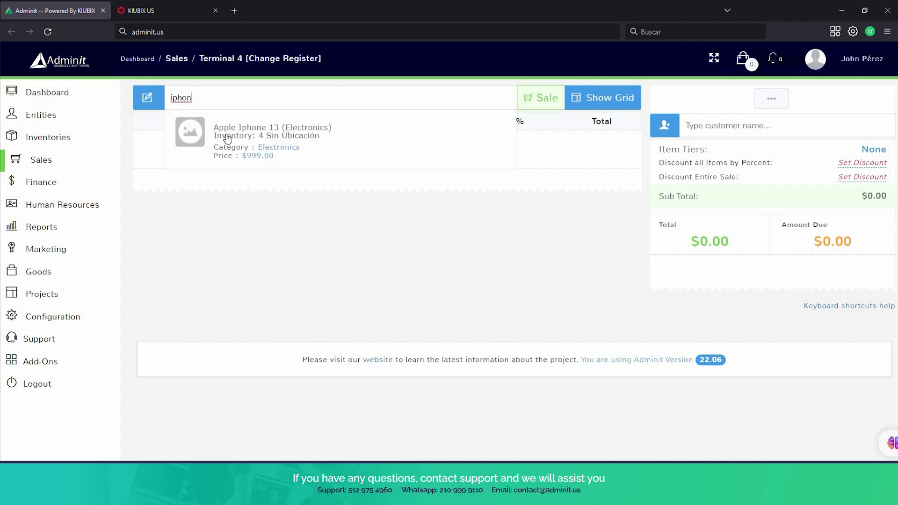
left_click(229, 138)
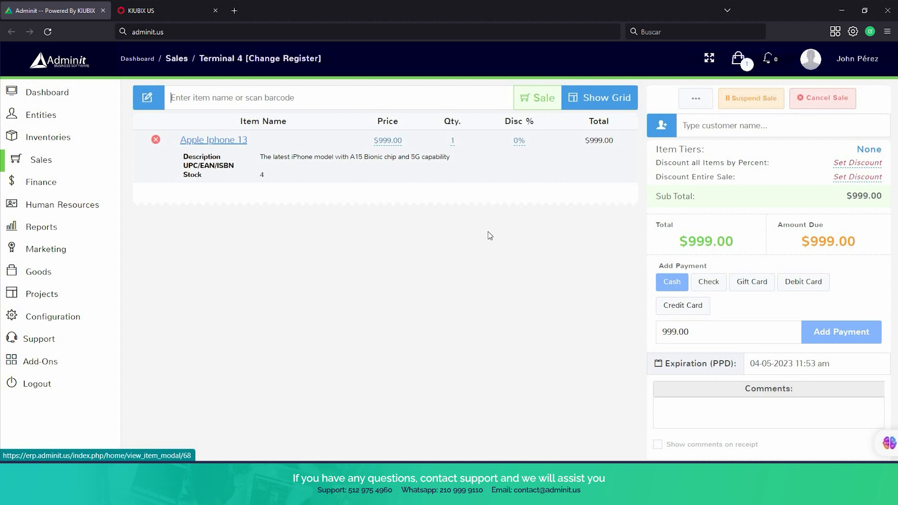
left_click(770, 105)
left_click(778, 121)
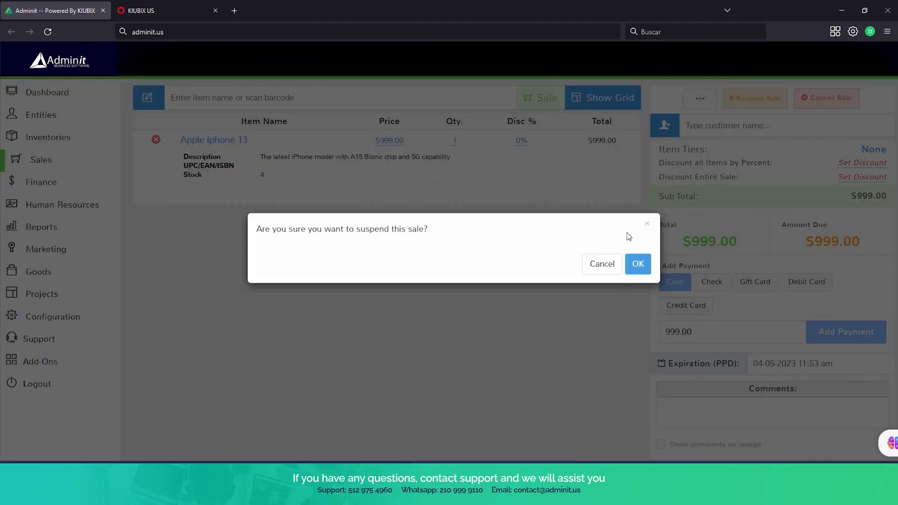
left_click(634, 269)
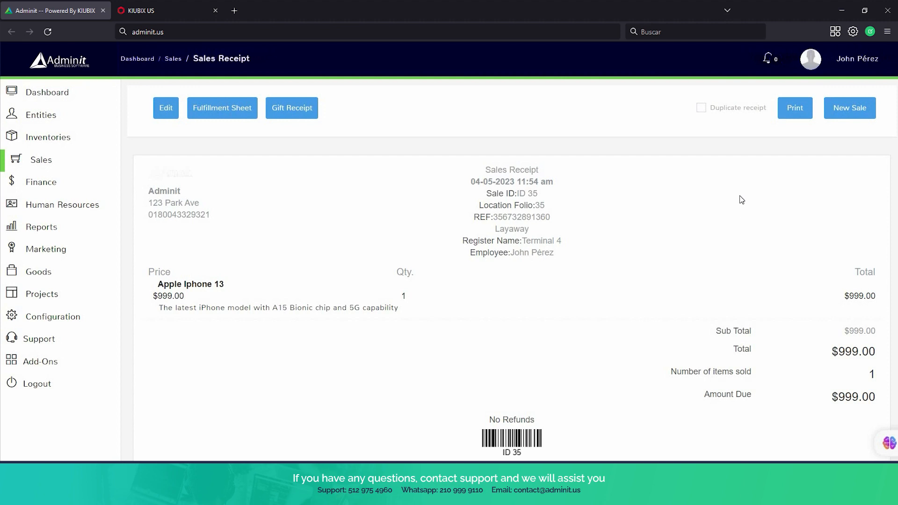
Review the Sales Receipt for layaway sale ID 35 showing $999.00 due.
scroll(855, 211, "down", 2)
scroll(419, 226, "up", 2)
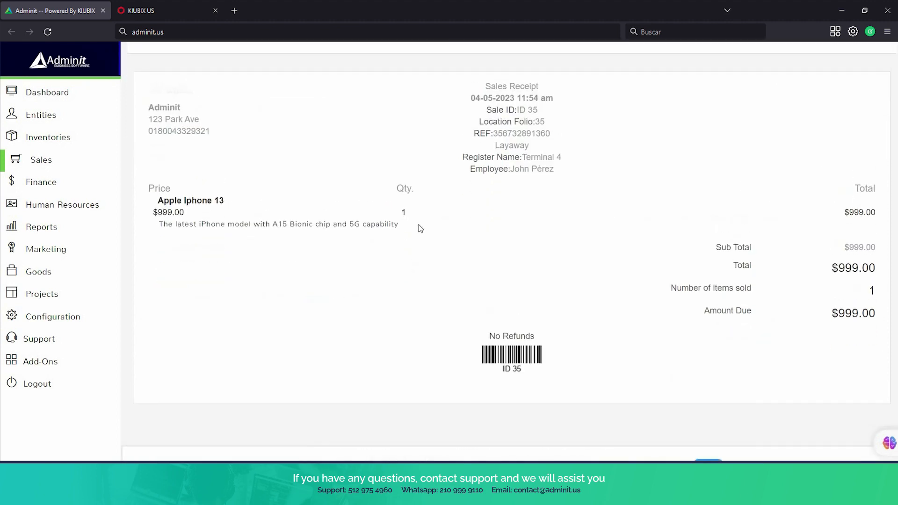
mouse_move(36, 271)
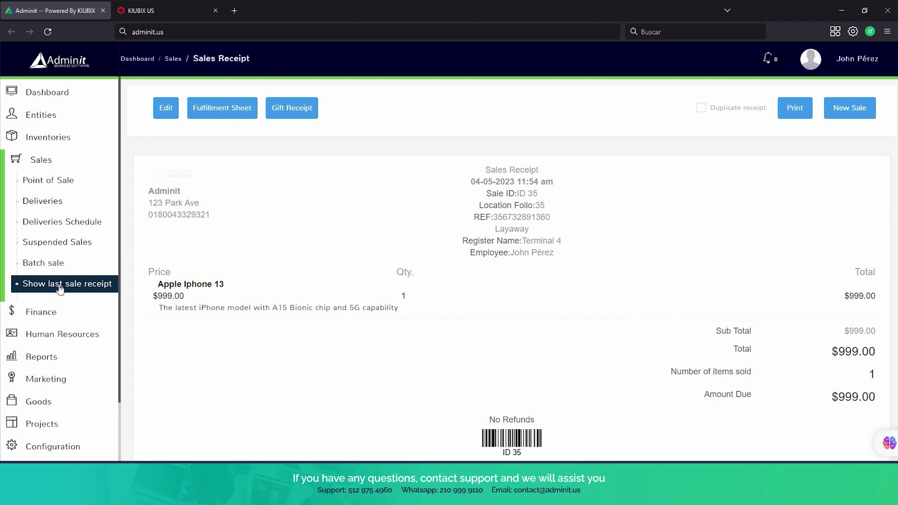
scroll(52, 270, "down", 2)
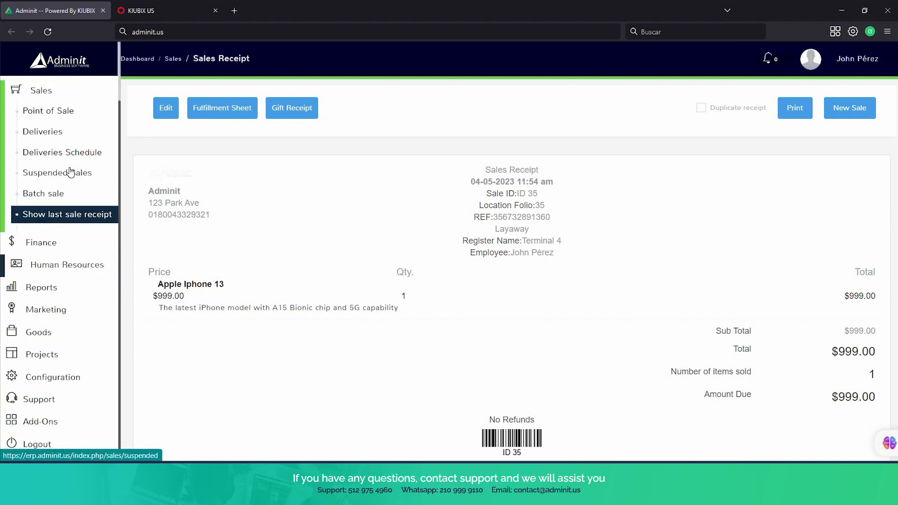
scroll(70, 174, "up", 2)
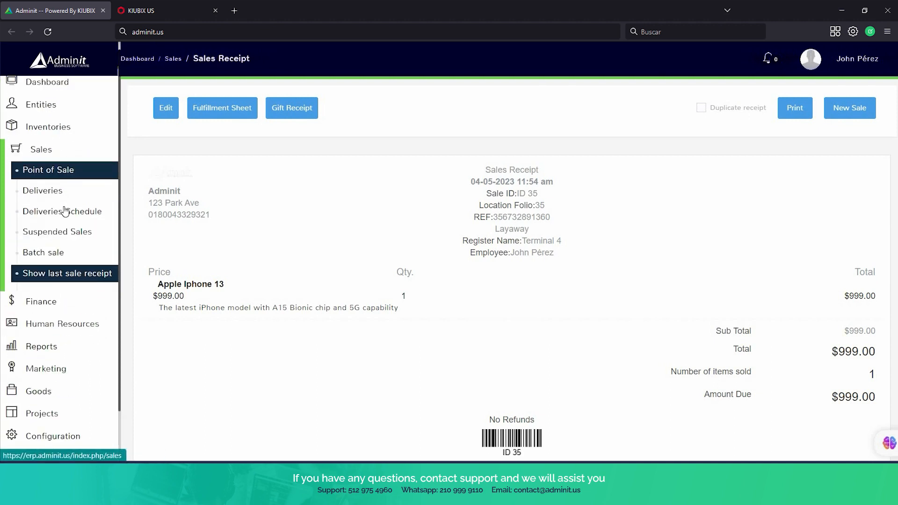
Unsuspend sale ID 35 from the Suspended Sales list back into the register.
left_click(71, 233)
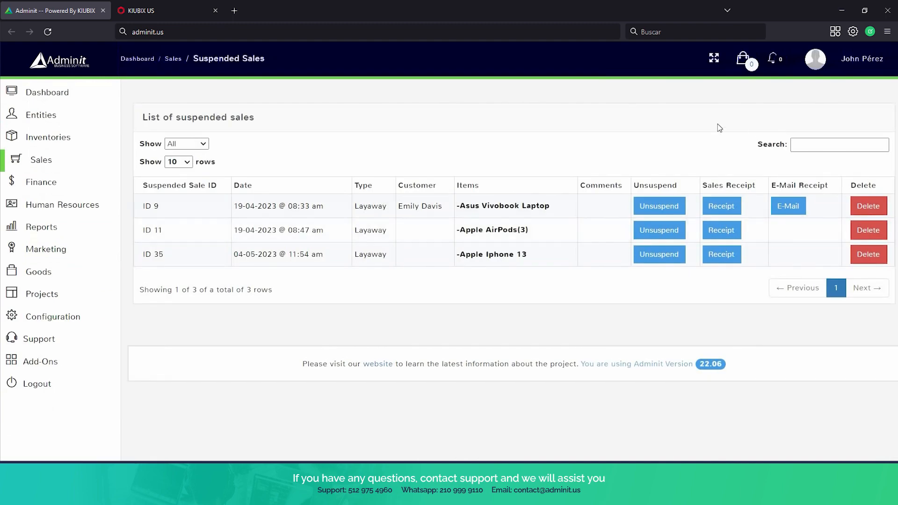
left_click(679, 258)
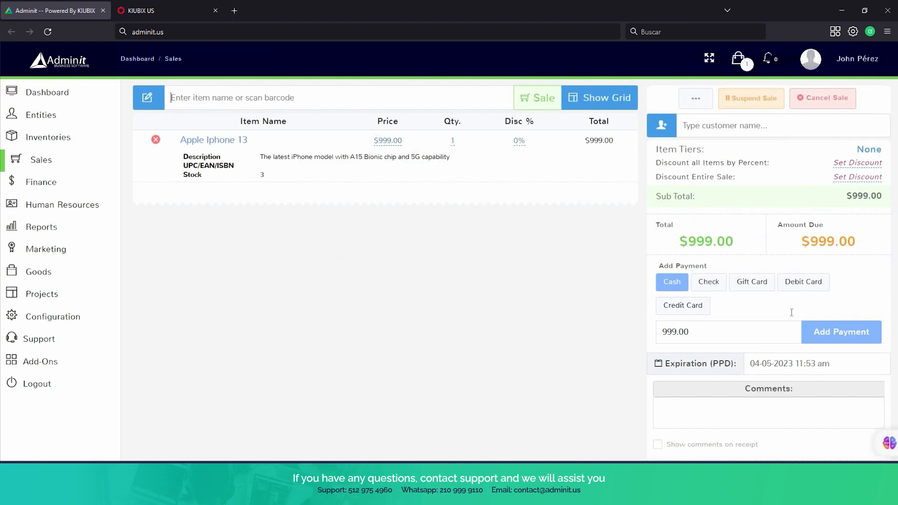
scroll(833, 293, "down", 1)
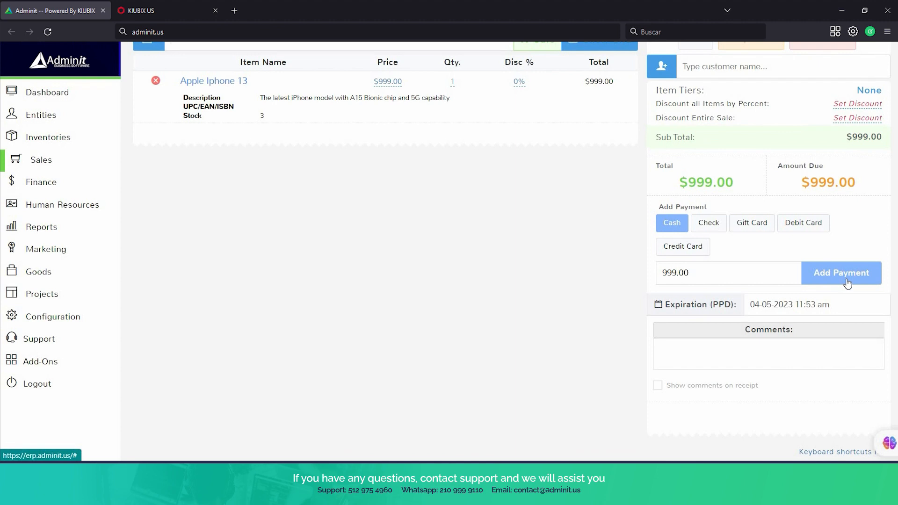
Record a $999.00 cash payment, bringing the amount due to $0.00.
left_click(847, 279)
scroll(762, 295, "down", 2)
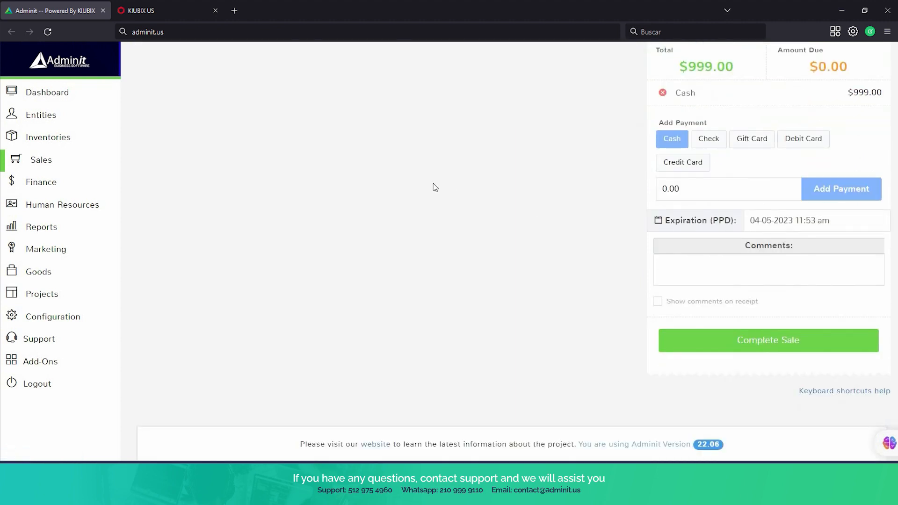
scroll(433, 183, "up", 2)
mouse_move(52, 250)
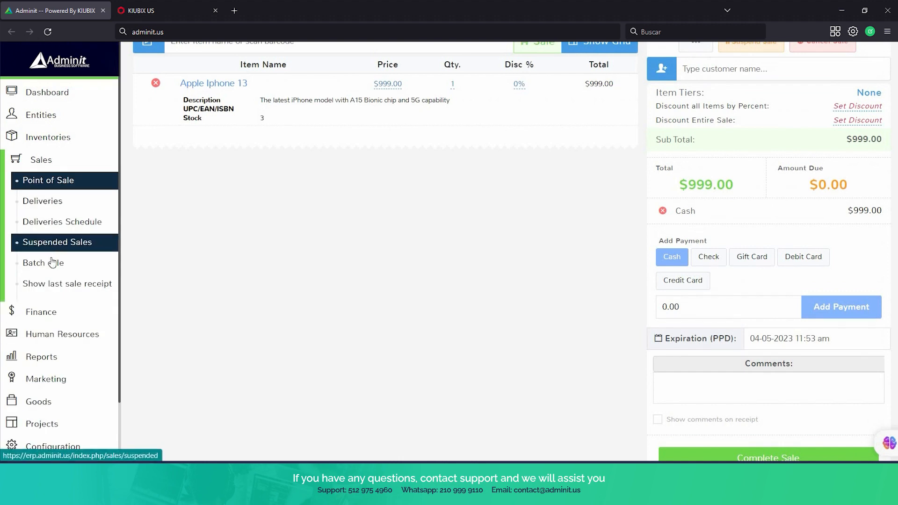
Download the batch sale Excel template and open it to view its column headers.
left_click(53, 264)
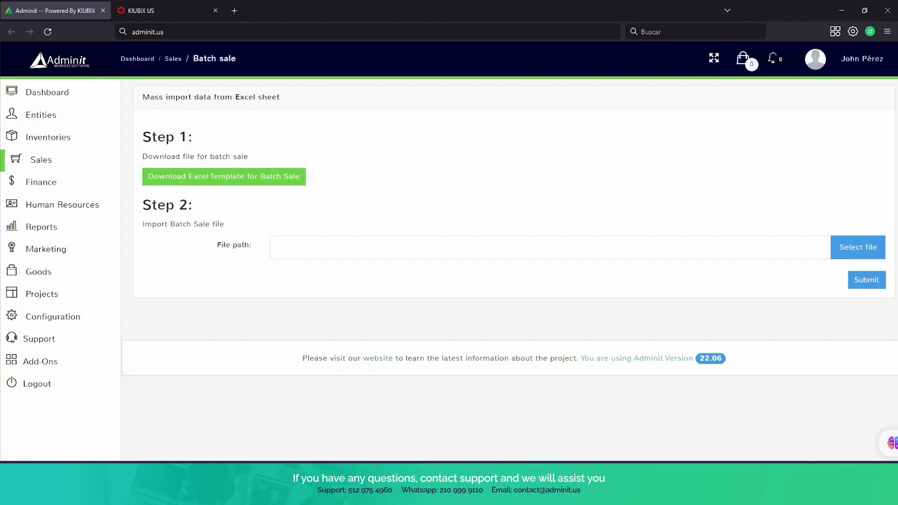
left_click(642, 432)
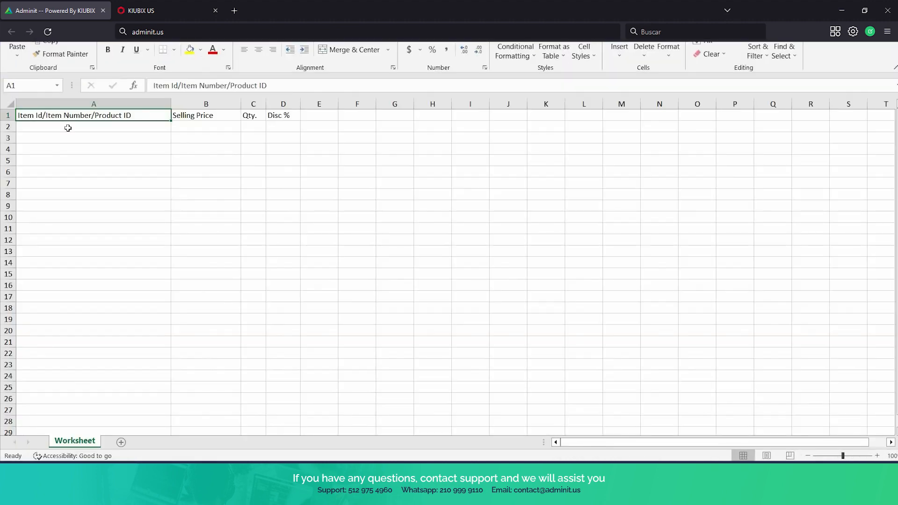
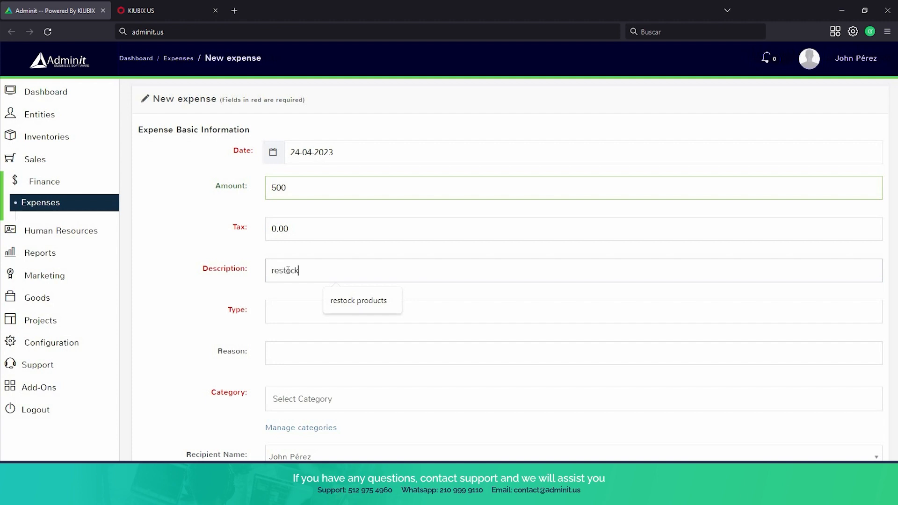
Enter description 'restock products', type 'purchase items' and reason 'almost out of stock'.
type("k products")
scroll(301, 211, "down", 3)
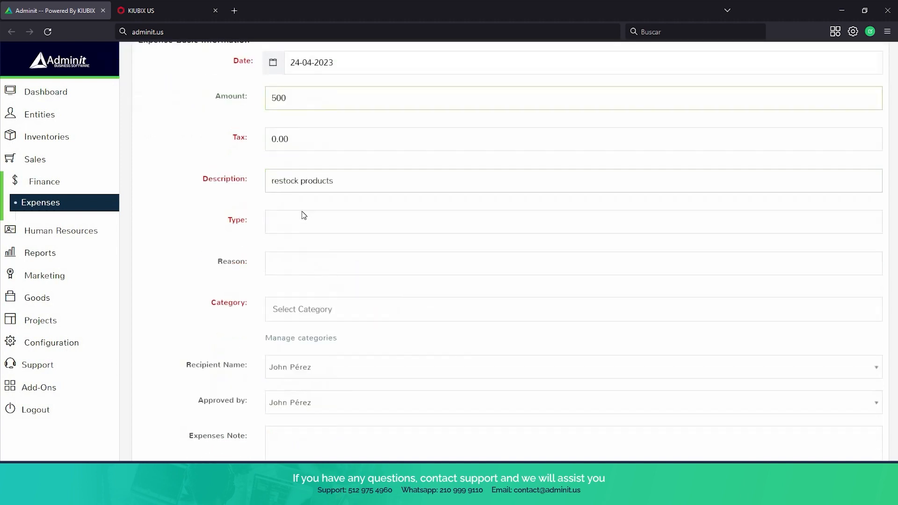
left_click(301, 202)
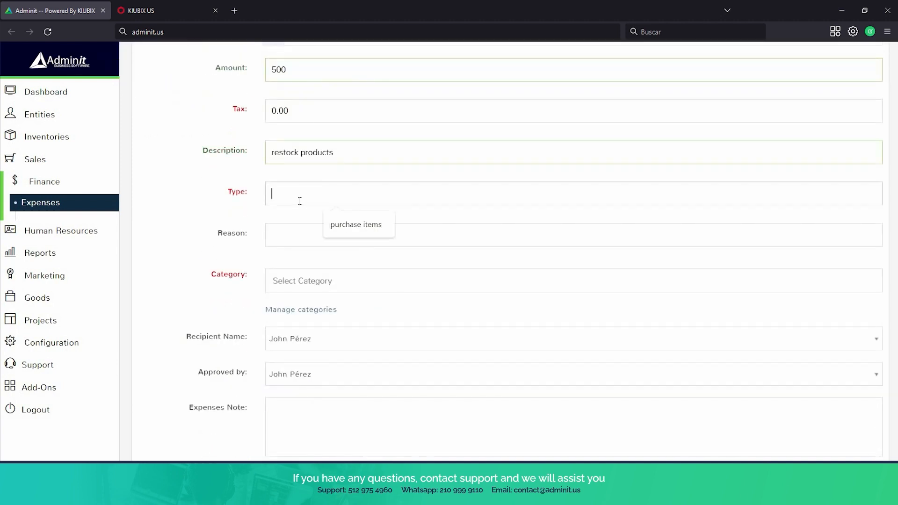
type("purchase items")
scroll(294, 192, "down", 1)
left_click(292, 186)
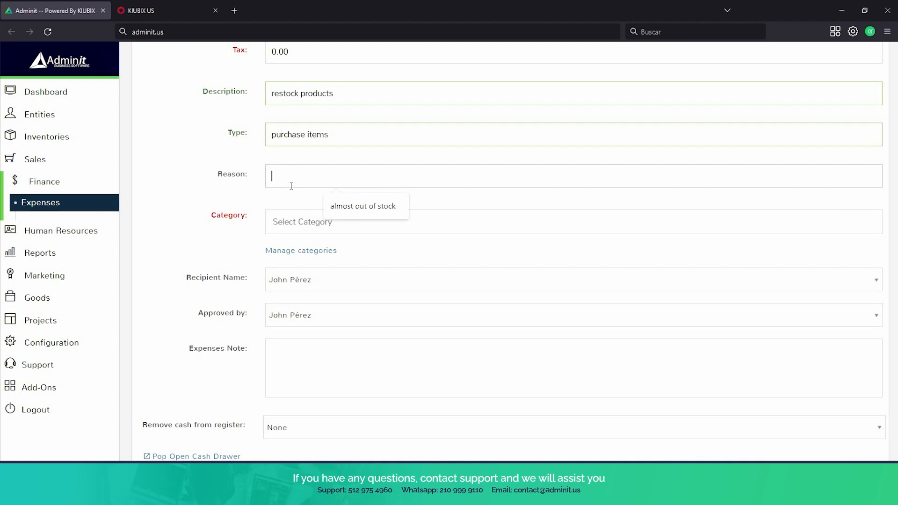
type("almost out of stock")
Set the expense category to clothing.
left_click(313, 218)
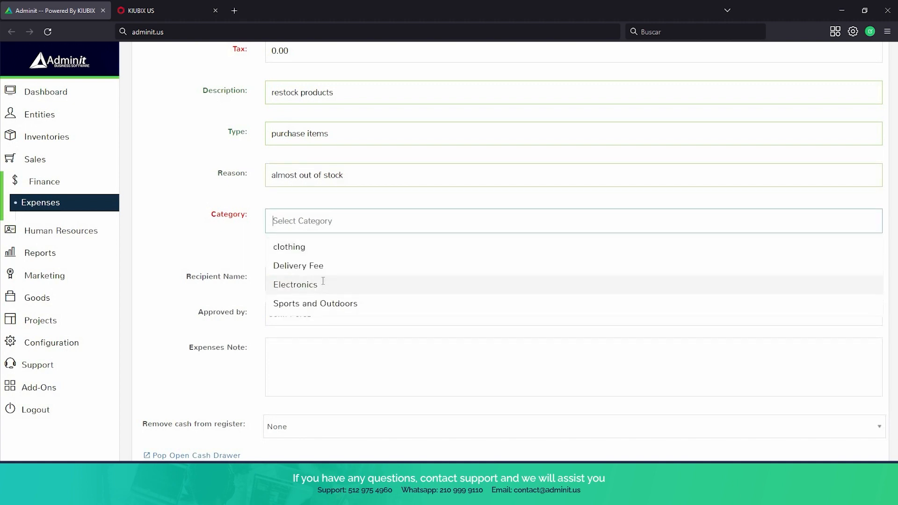
scroll(322, 281, "down", 1)
left_click(311, 193)
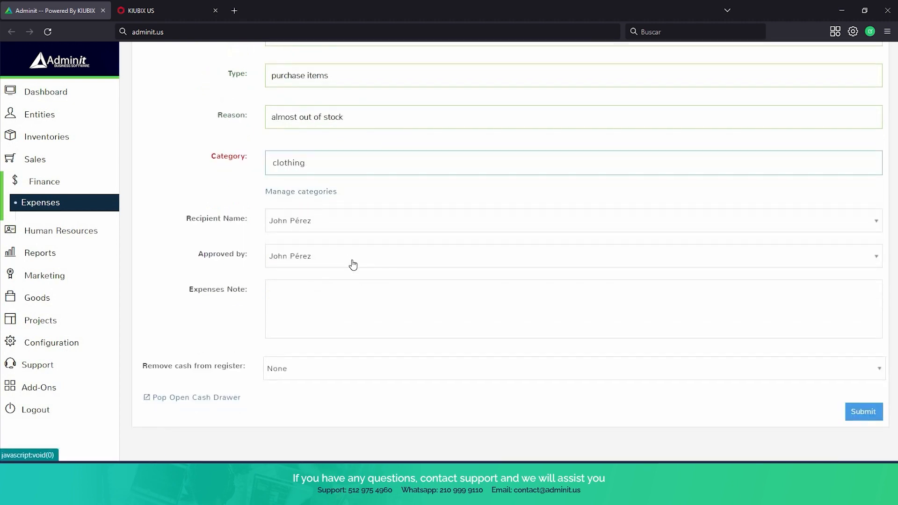
scroll(231, 223, "up", 1)
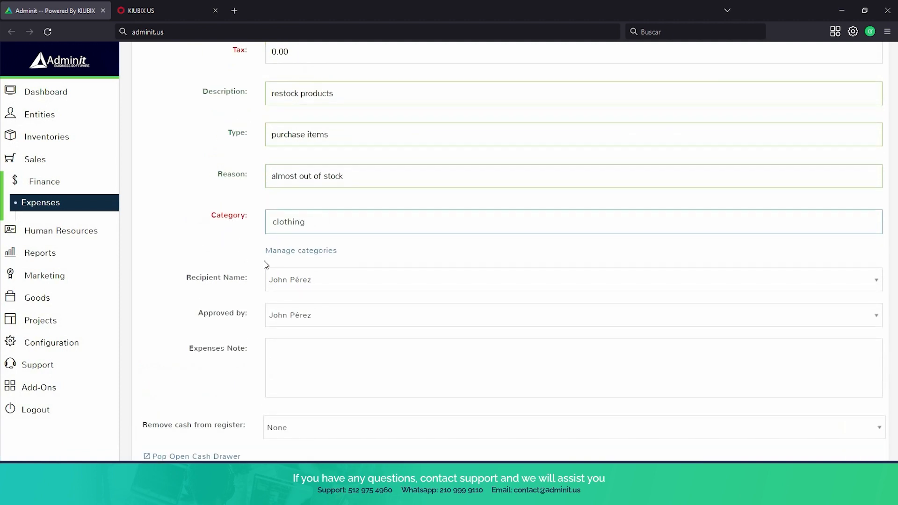
scroll(326, 304, "down", 2)
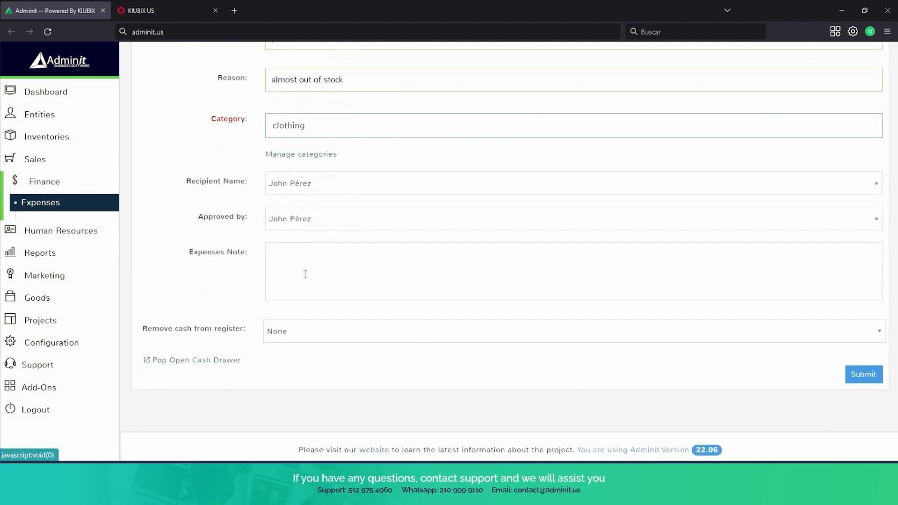
Write the note 'made this purchase because we are almost out of stock for this item'.
left_click(294, 261)
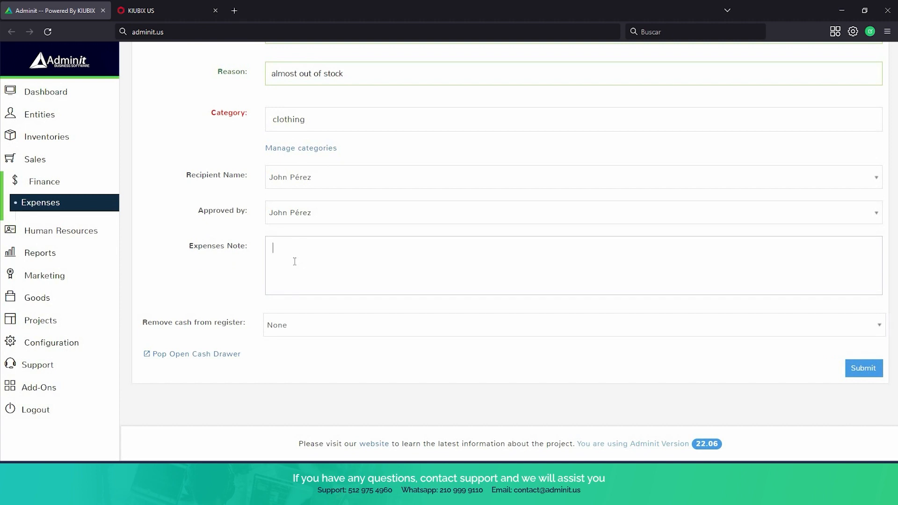
type("i mad")
key("BackSpace")
key("BackSpace")
key("BackSpace")
key("BackSpace")
type("made this purchase because we are")
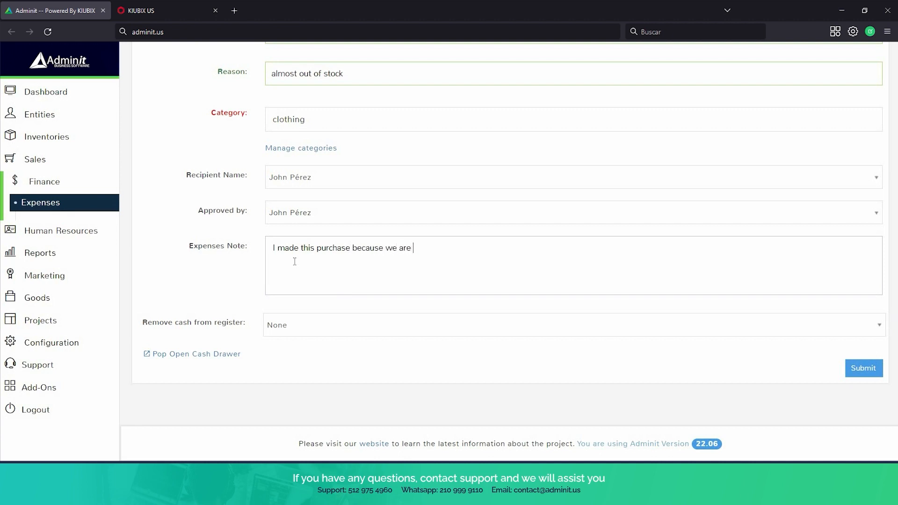
type(" almost out of stock for this")
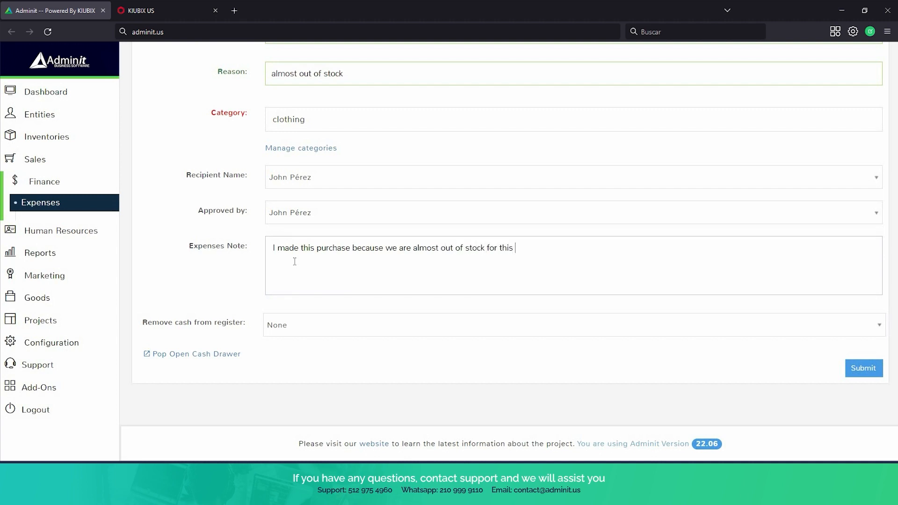
type(" item")
Take the cash from Terminal 3, submit the expense, and return to the Expenses list.
left_click(501, 333)
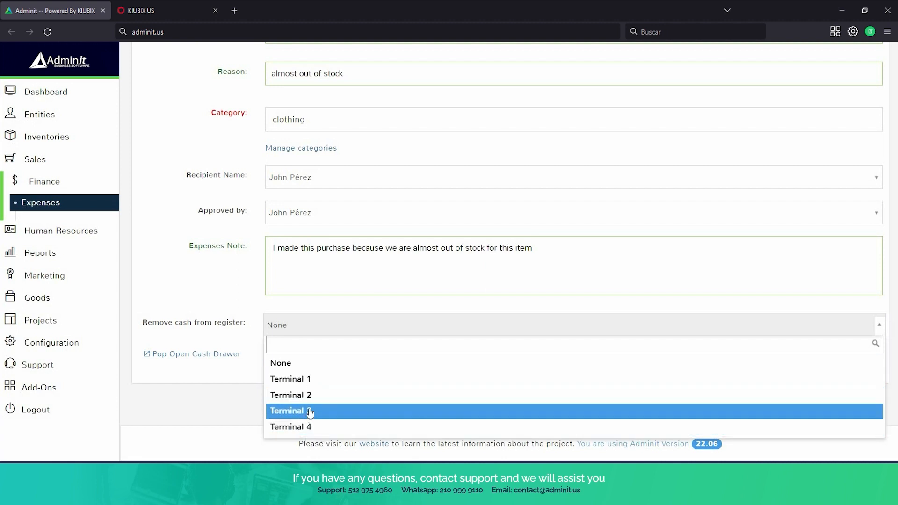
left_click(309, 410)
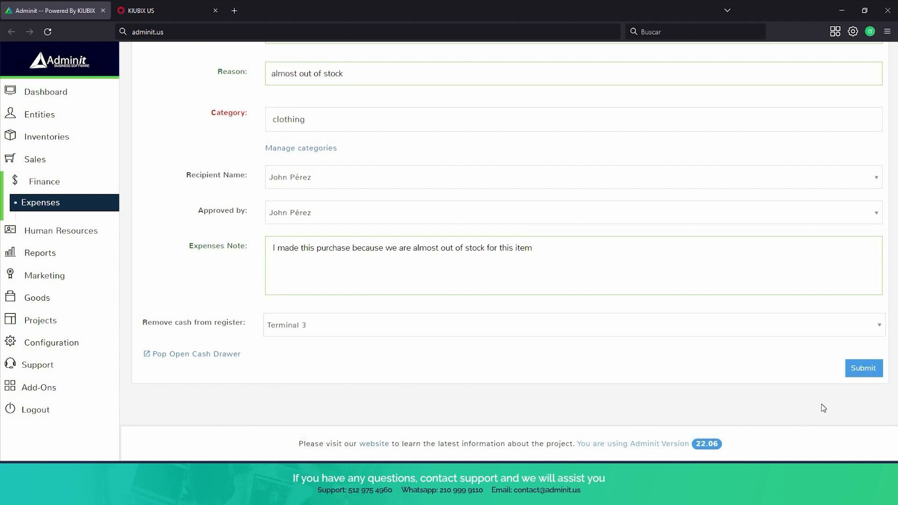
left_click(859, 373)
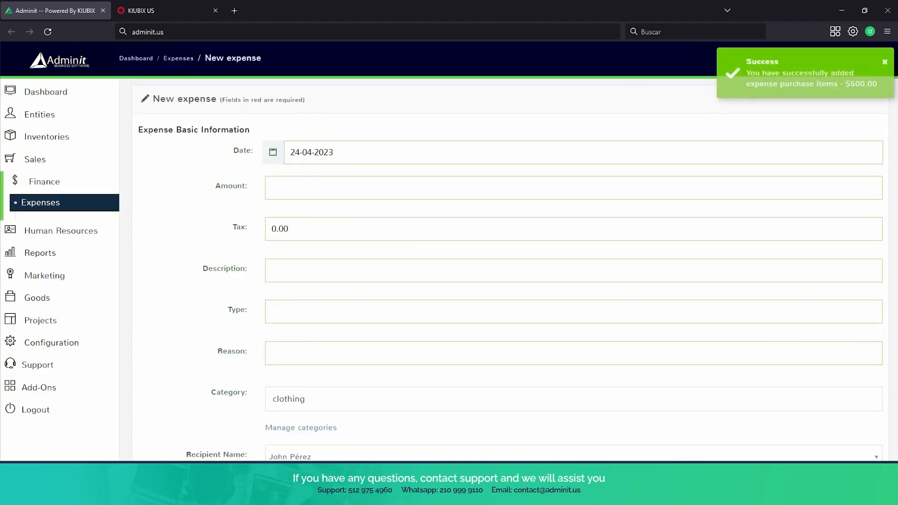
left_click(56, 205)
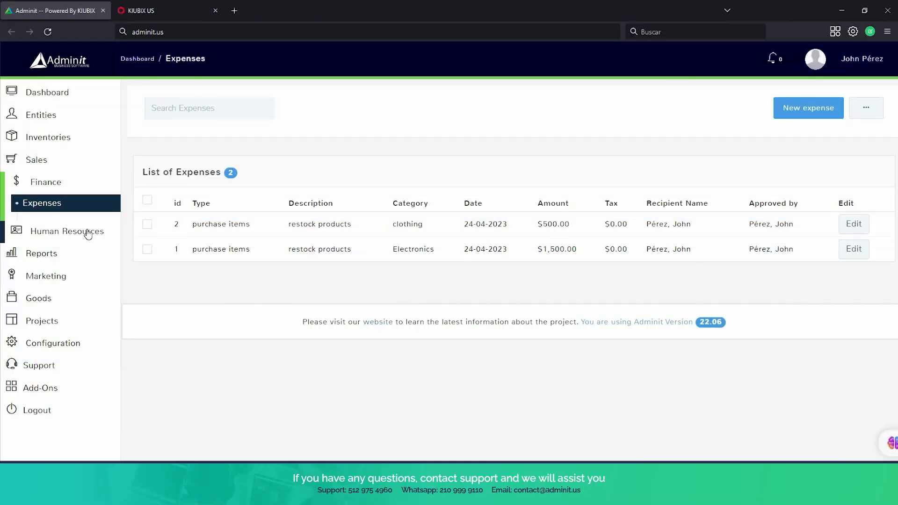
Open Human Resources > Employees to list the one existing employee.
left_click(88, 232)
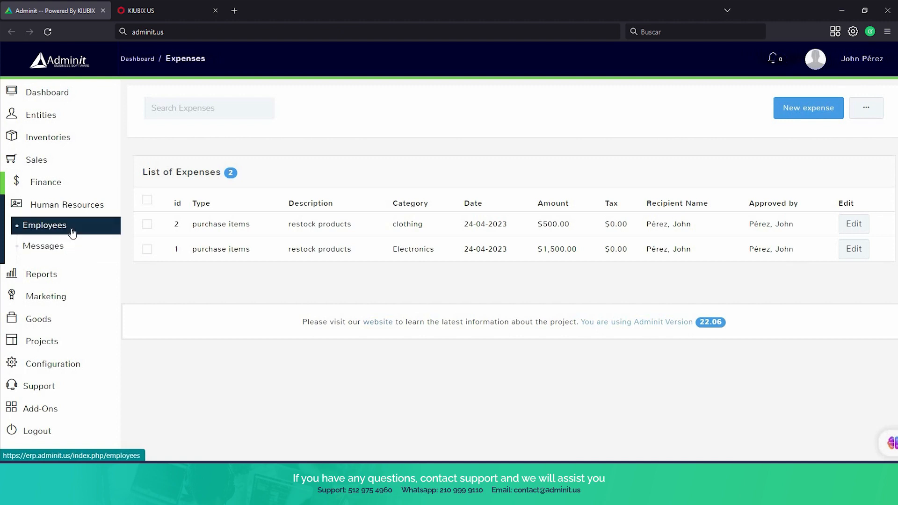
left_click(72, 232)
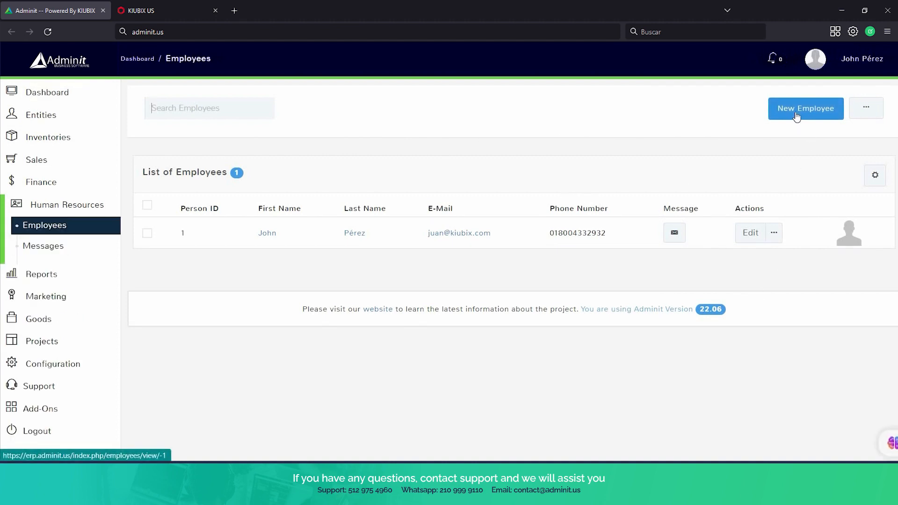
Edit the existing employee and scroll through login info down to the module permissions.
left_click(751, 243)
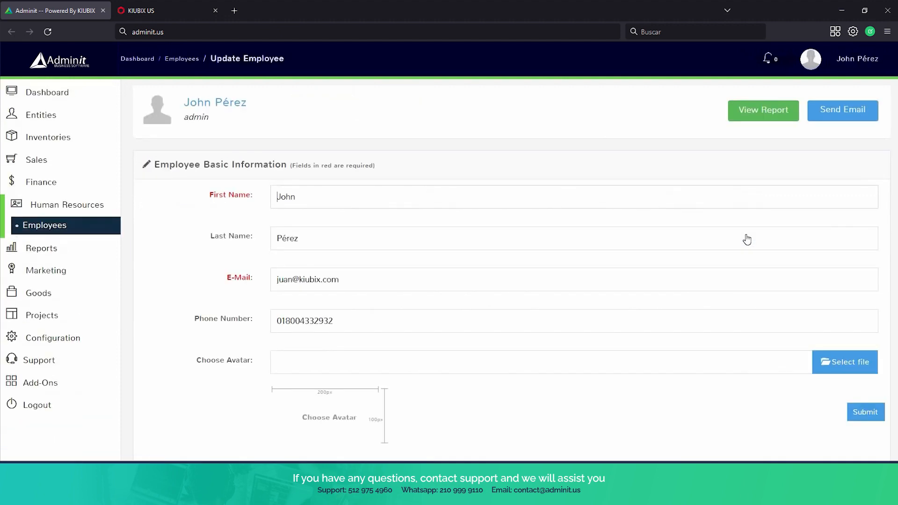
scroll(589, 133, "down", 3)
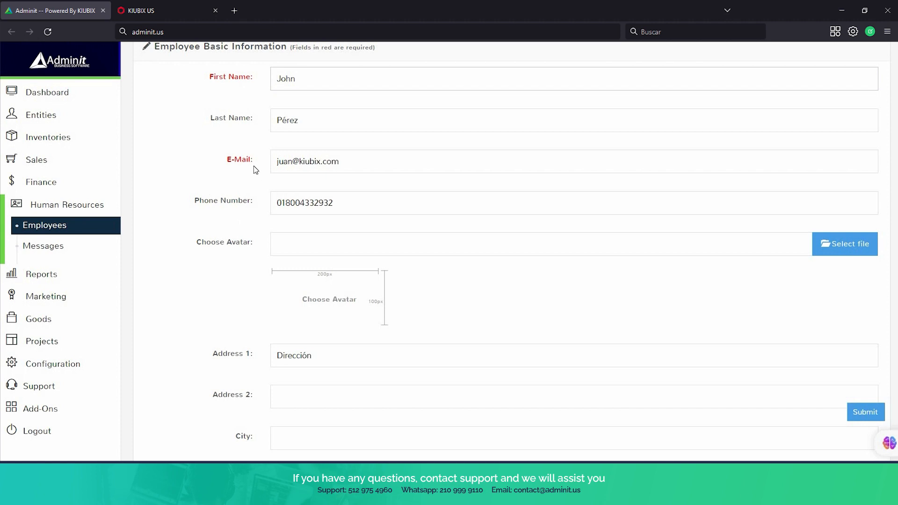
scroll(309, 187, "down", 1)
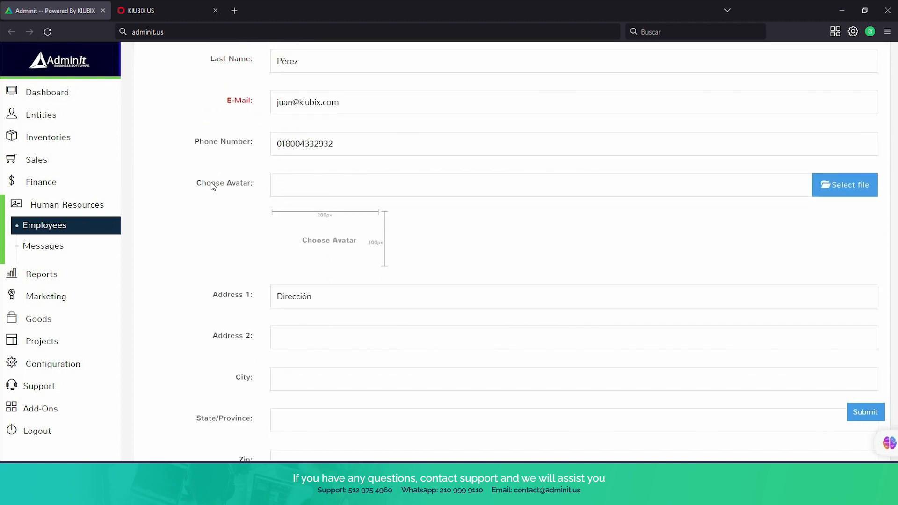
scroll(212, 186, "down", 4)
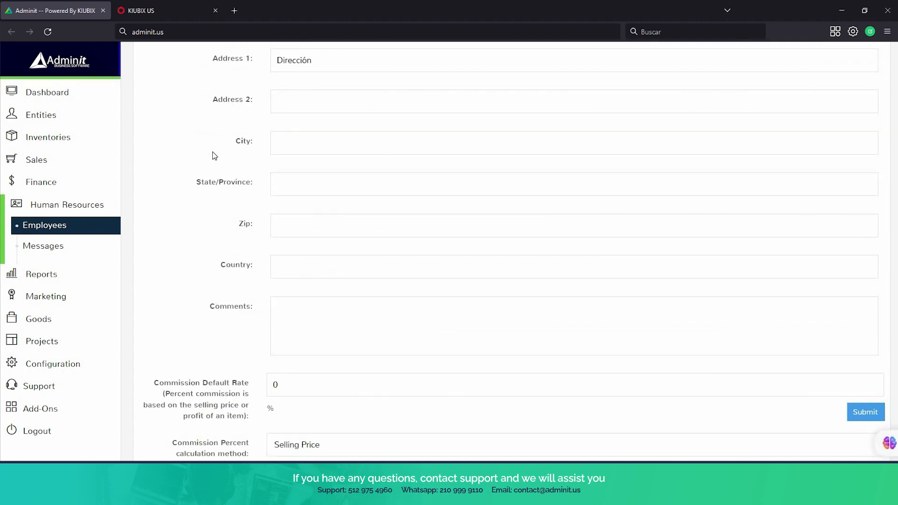
scroll(243, 270, "down", 4)
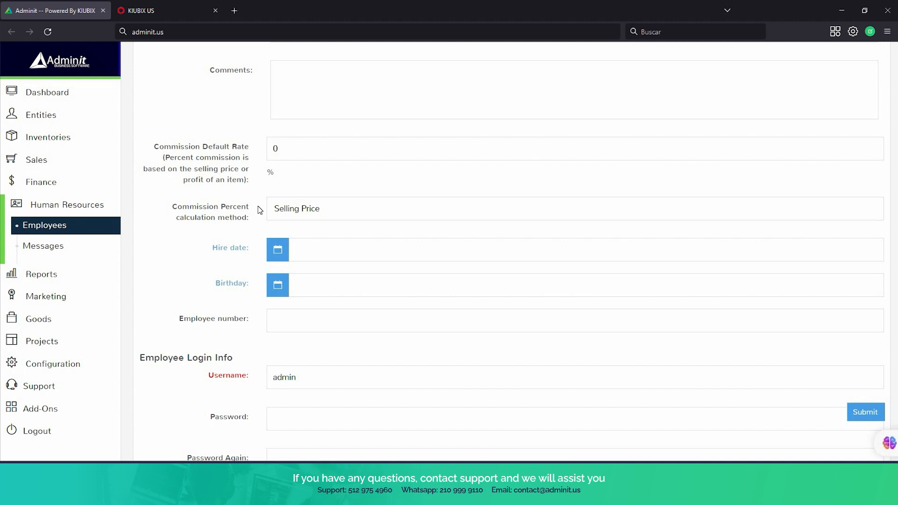
scroll(257, 208, "down", 3)
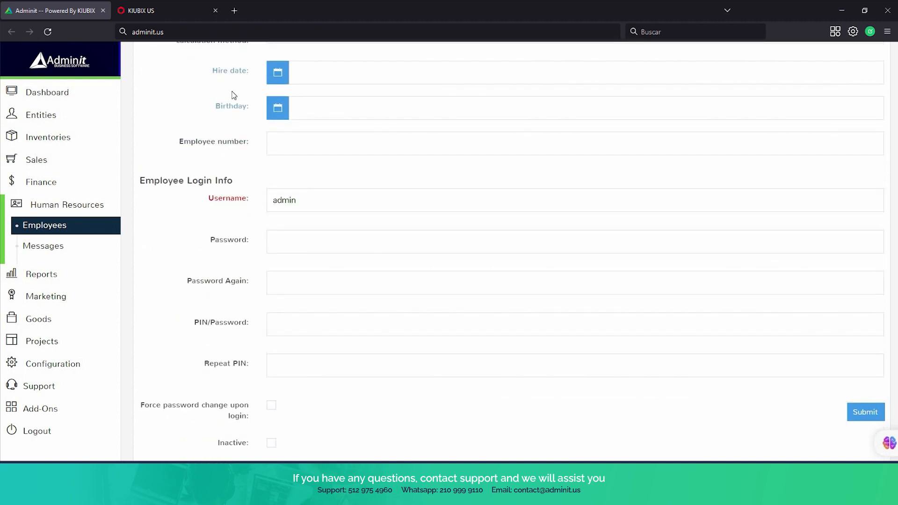
scroll(294, 93, "down", 1)
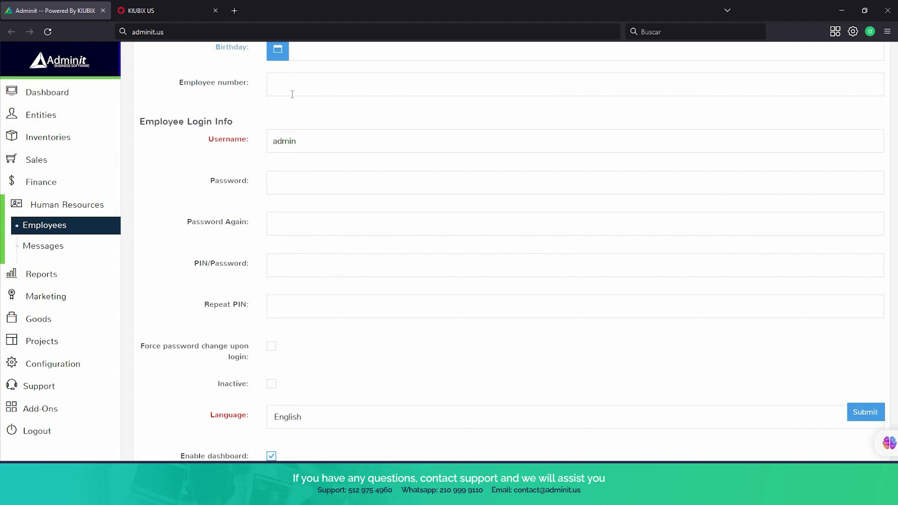
scroll(292, 94, "down", 1)
scroll(293, 94, "up", 1)
scroll(231, 126, "down", 4)
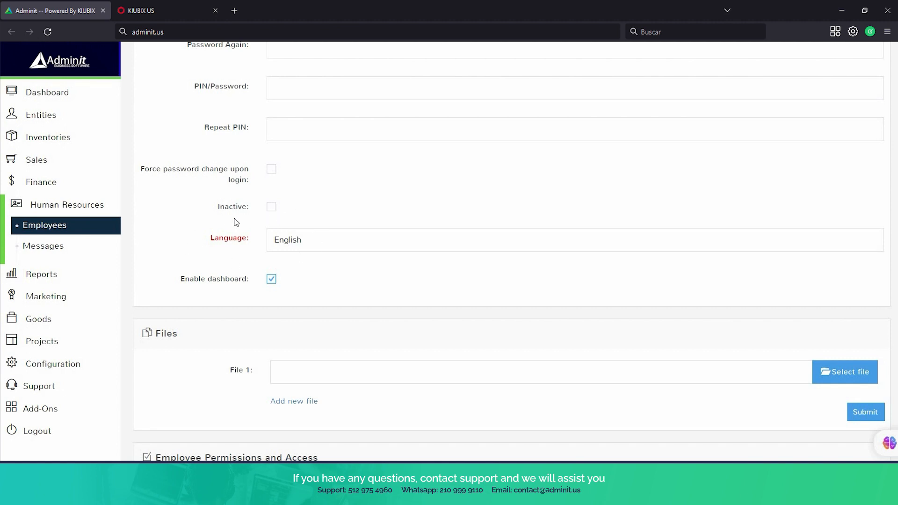
scroll(209, 225, "down", 3)
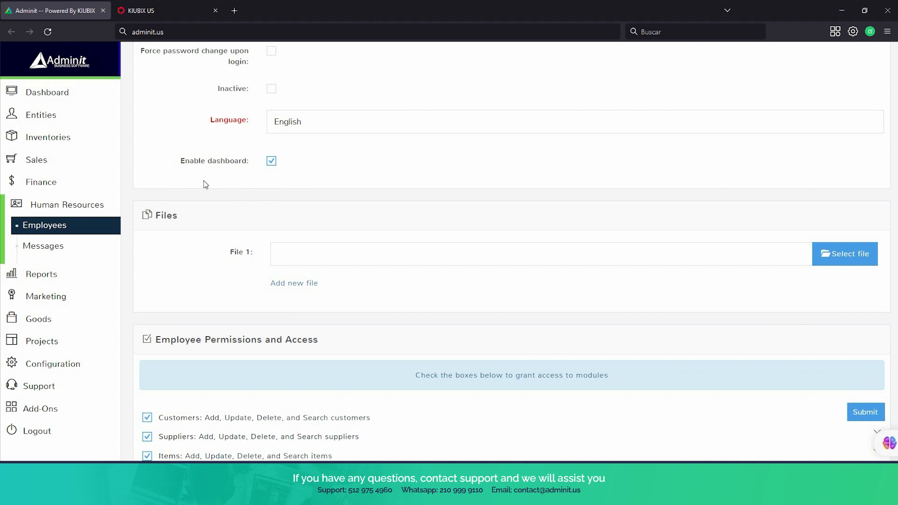
scroll(204, 181, "down", 2)
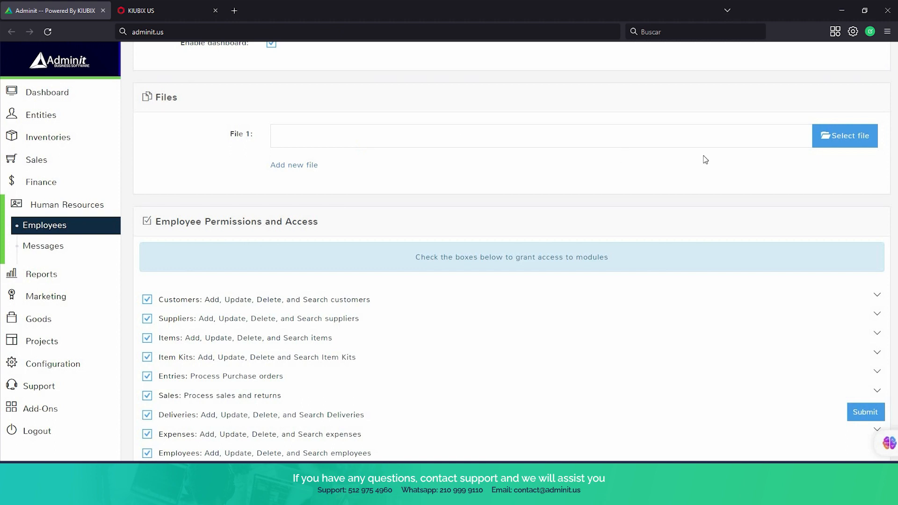
scroll(571, 119, "down", 4)
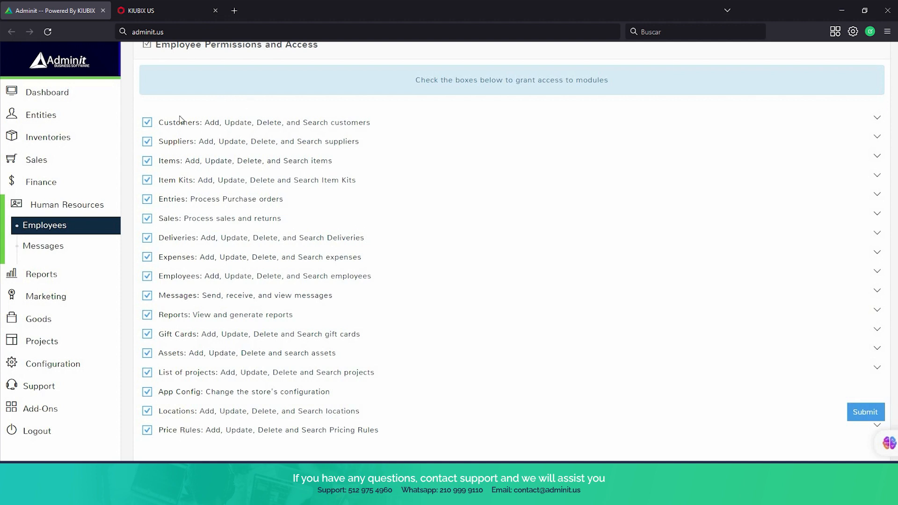
scroll(299, 330, "down", 1)
scroll(299, 330, "down", 2)
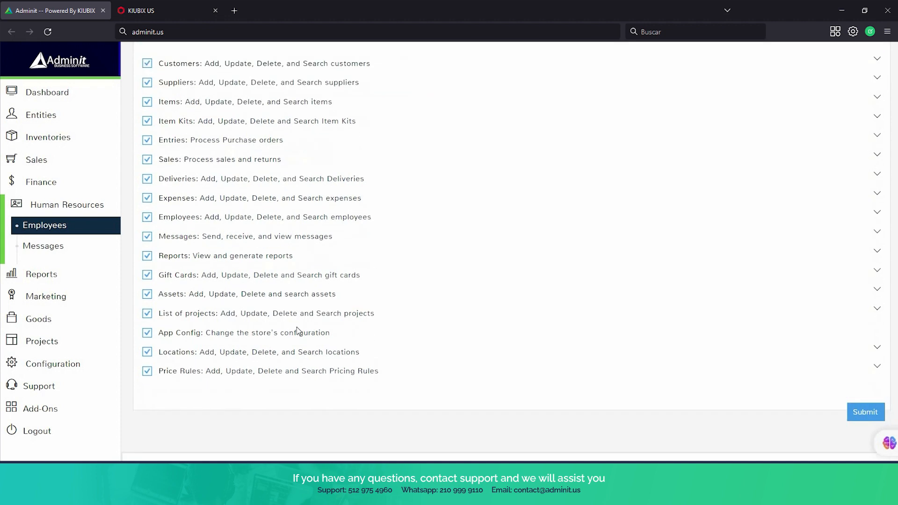
scroll(299, 330, "up", 3)
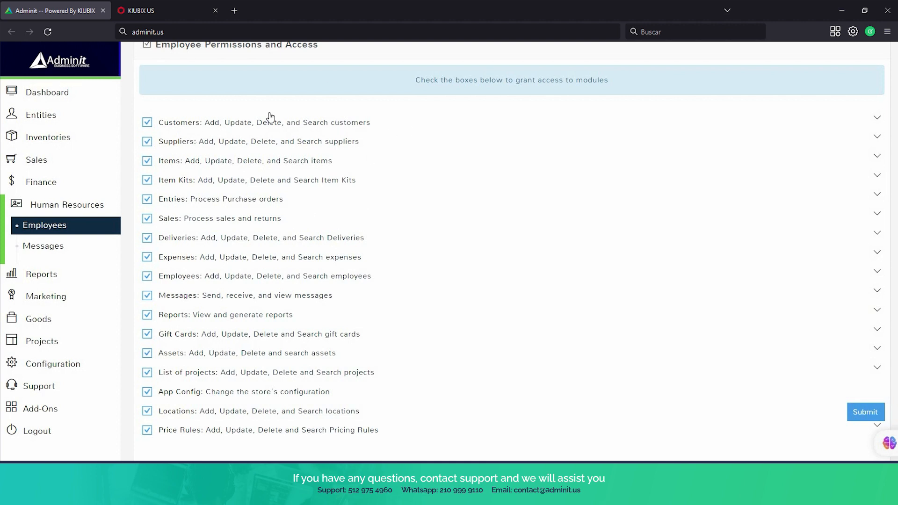
scroll(268, 120, "down", 2)
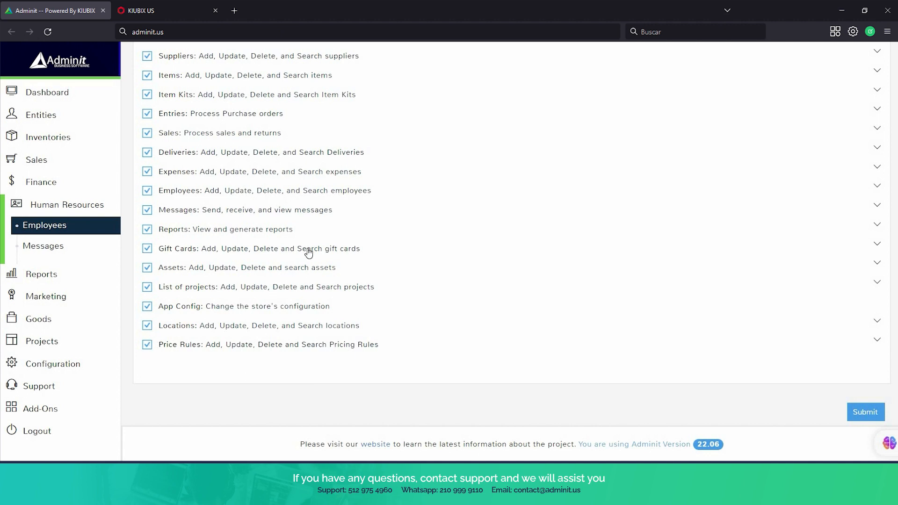
scroll(307, 252, "up", 7)
scroll(308, 252, "up", 3)
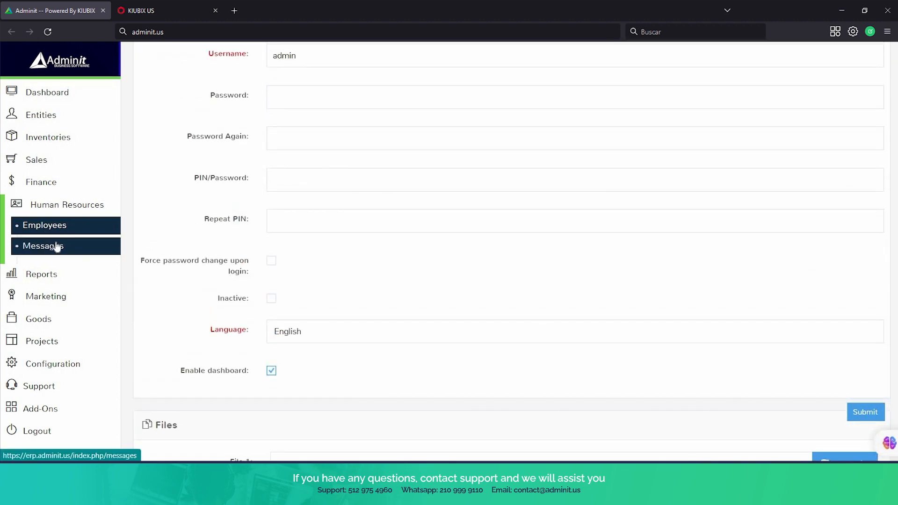
Start a new message from Messages and add the listed employee as recipient.
left_click(55, 247)
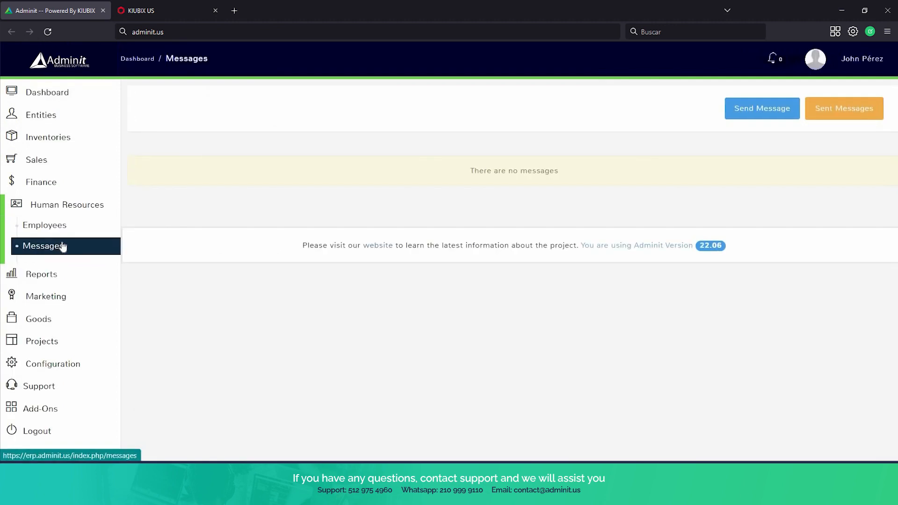
left_click(762, 121)
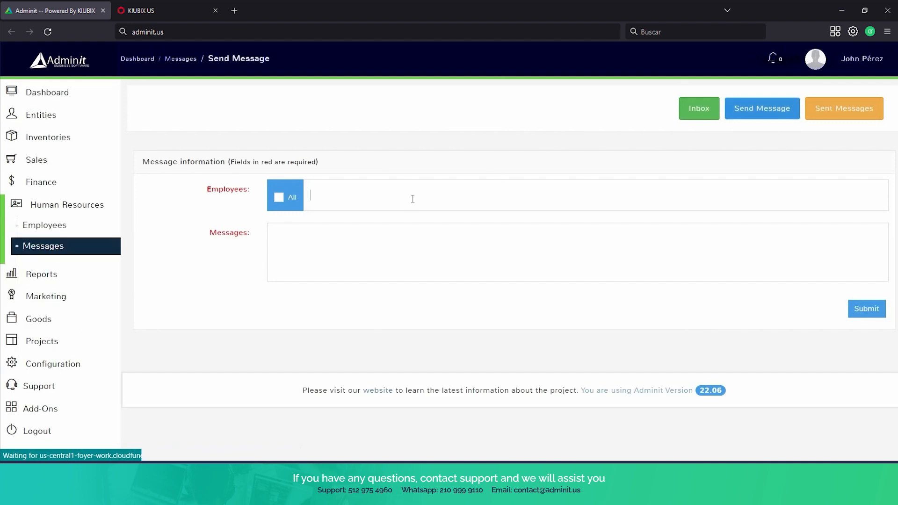
left_click(411, 196)
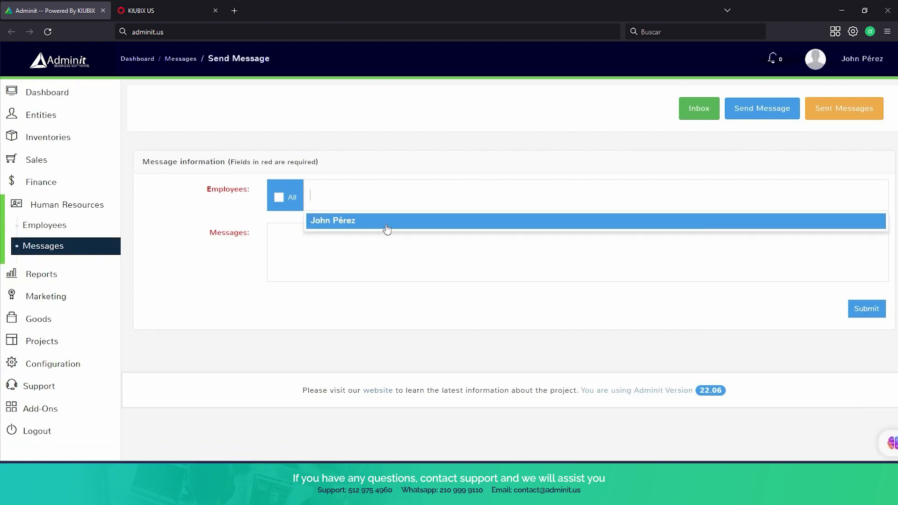
left_click(387, 227)
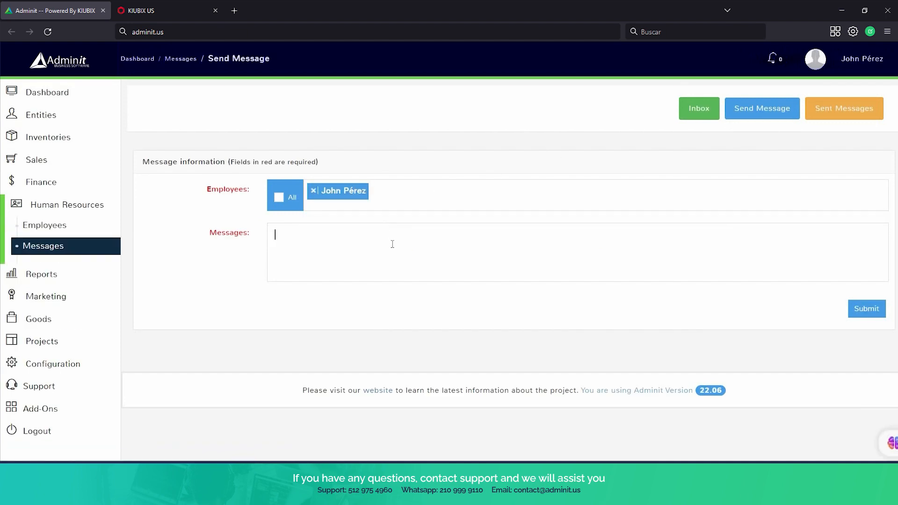
Type test text 'asfasf', address the message to All, then clear the text.
type("asfasf")
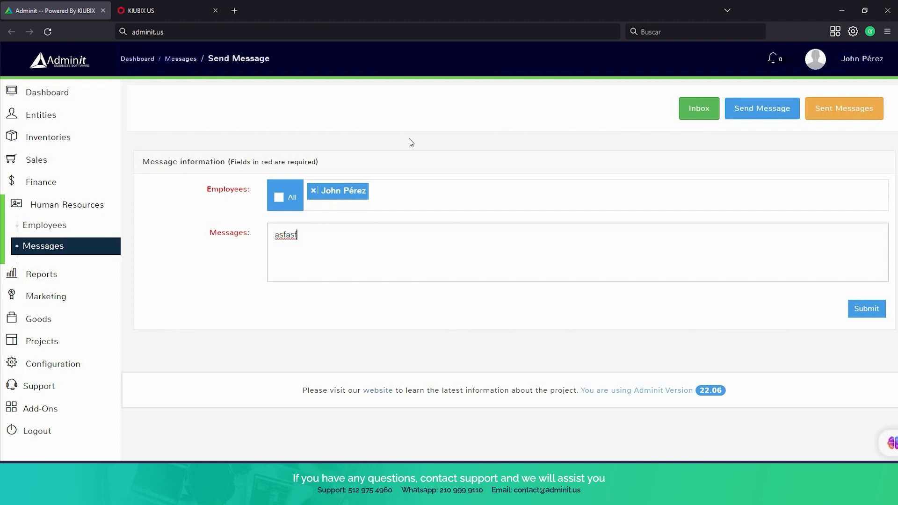
left_click(279, 198)
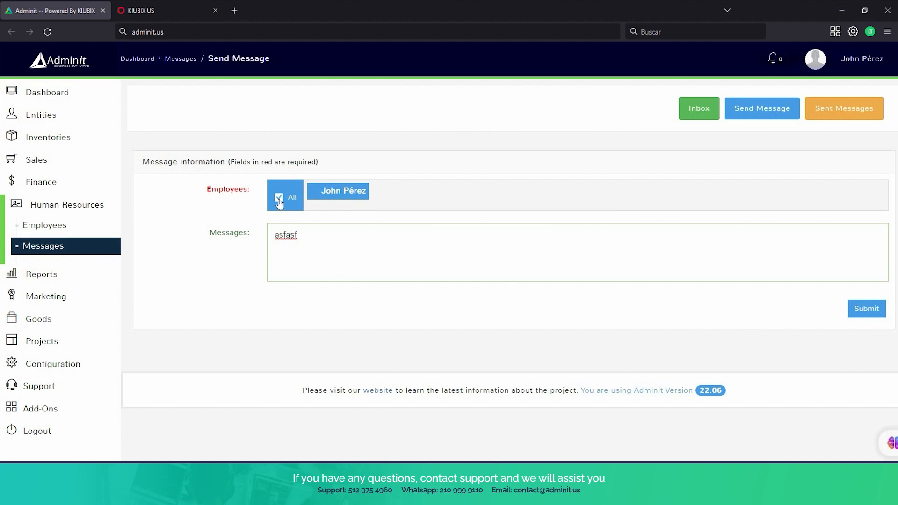
left_click(326, 234)
key("ctrl+a")
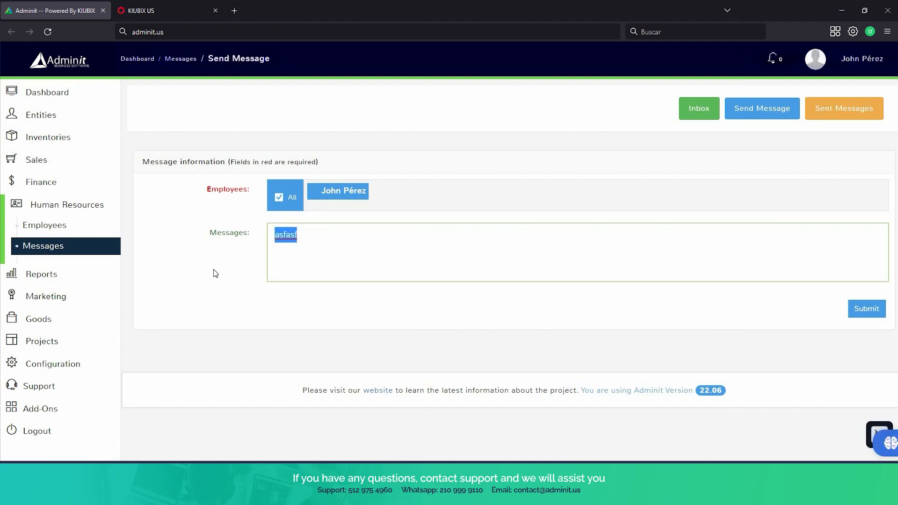
key("BackSpace")
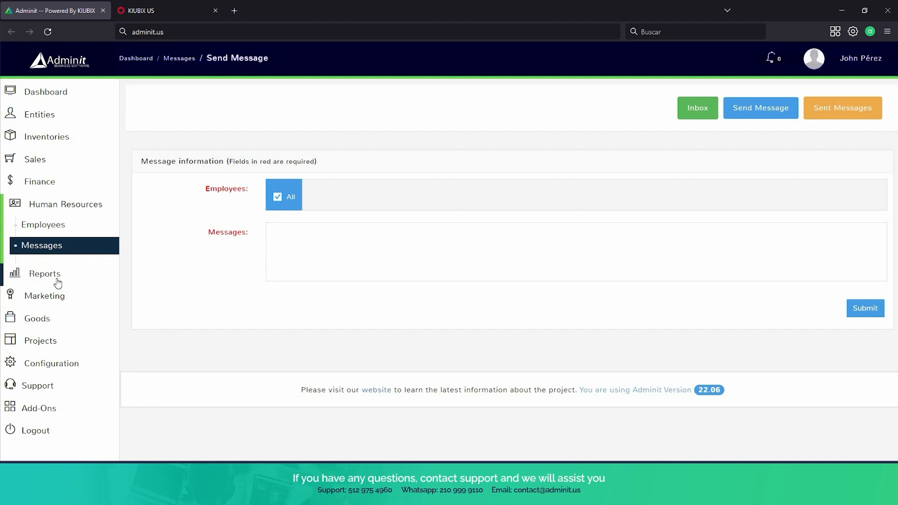
Expand Reports in the sidebar to show All Reports, Sales, Entries and Register Logs.
left_click(57, 282)
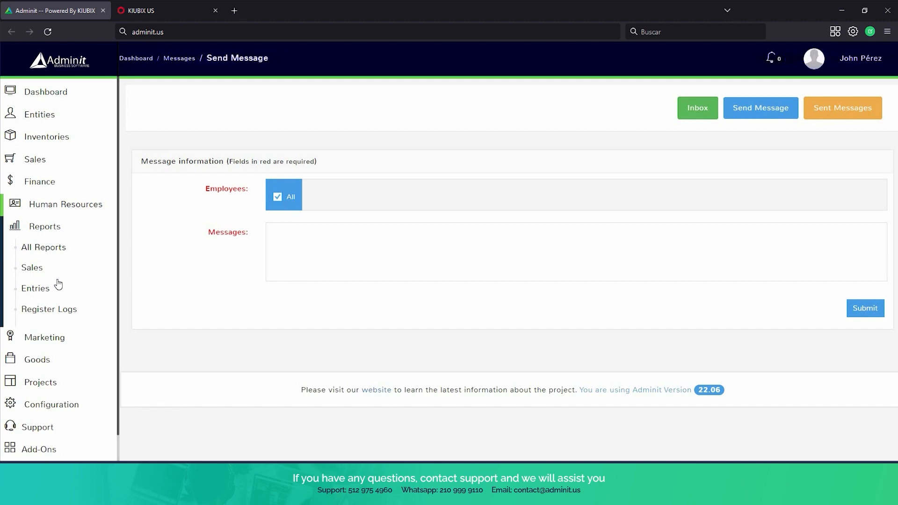
Go to All Reports and choose Sales > Detailed Reports.
left_click(68, 257)
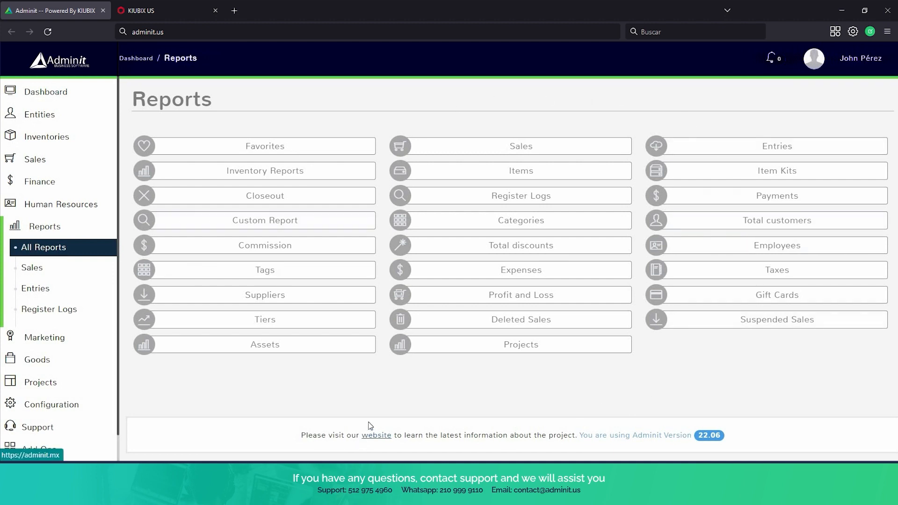
left_click(463, 150)
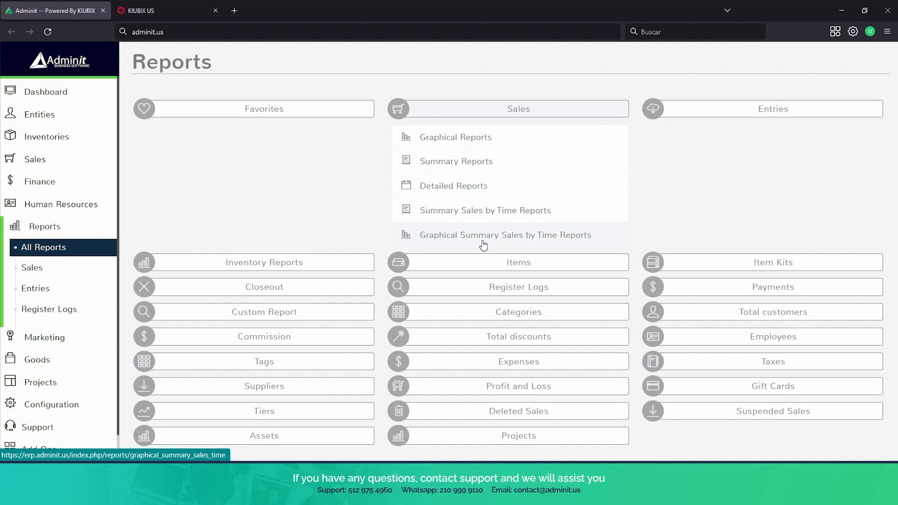
left_click(488, 191)
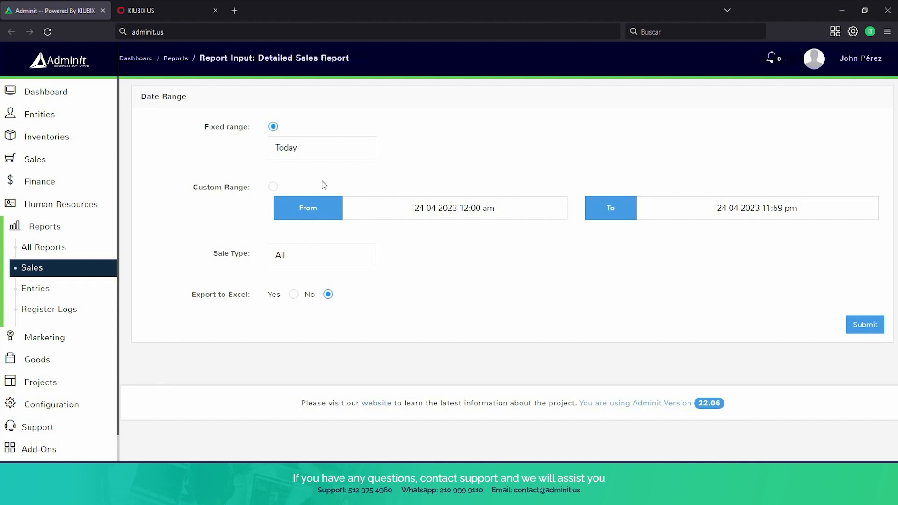
Generate the Detailed Sales Report for Last 7 Days with sale type All.
left_click(324, 159)
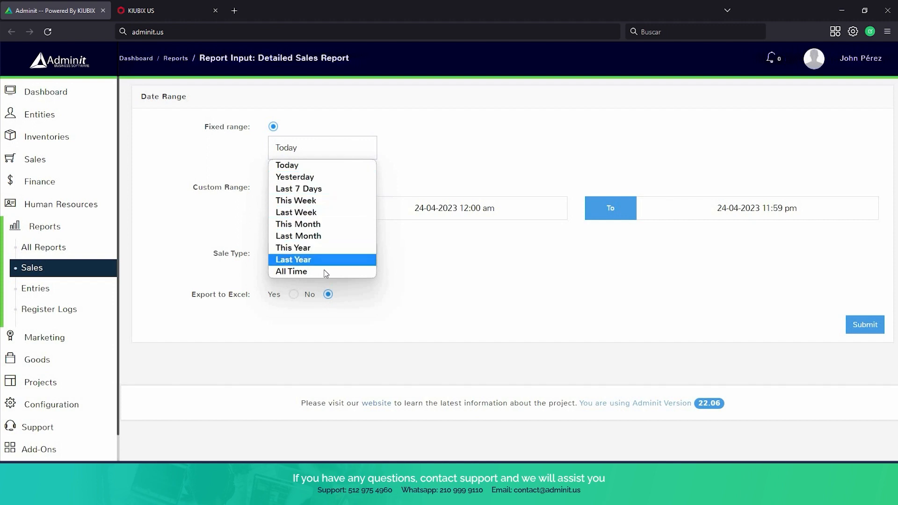
left_click(327, 188)
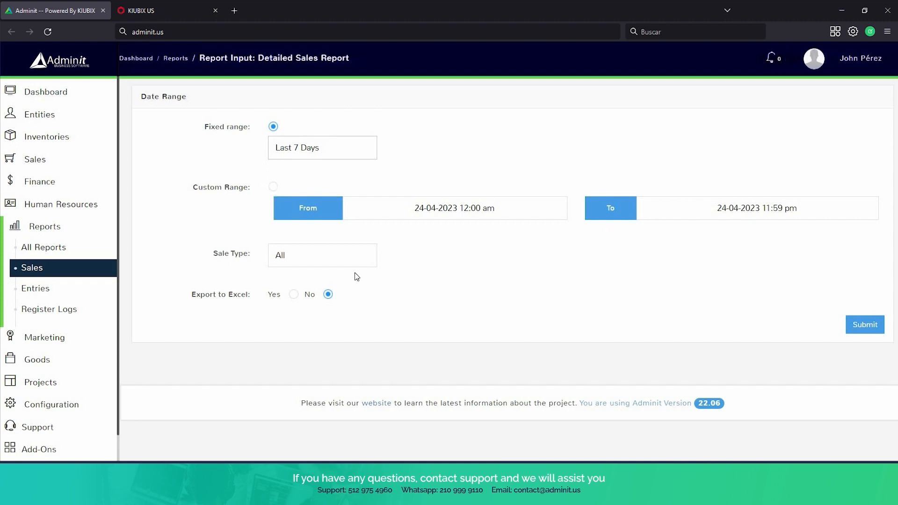
left_click(332, 260)
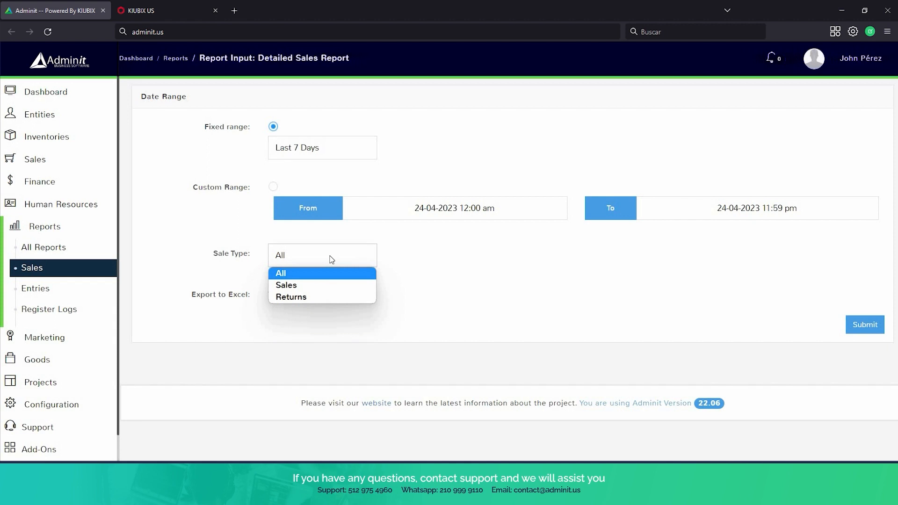
left_click(290, 274)
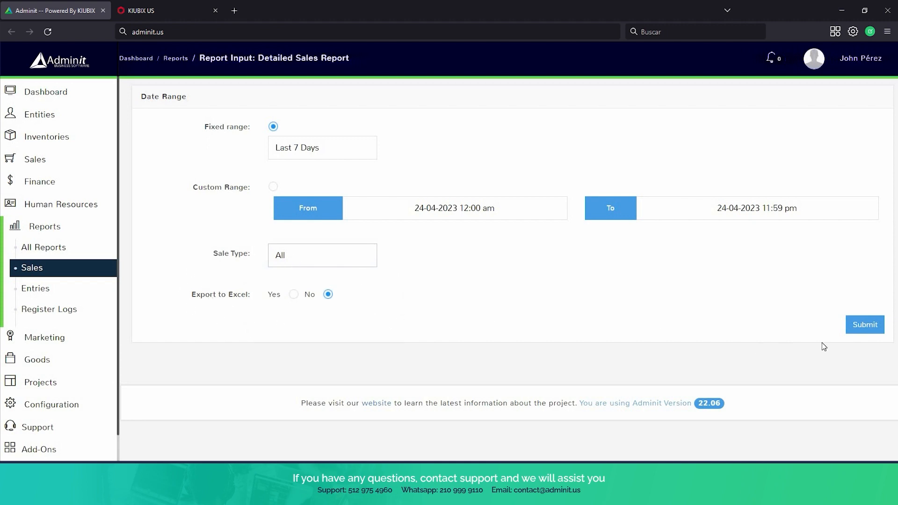
left_click(862, 336)
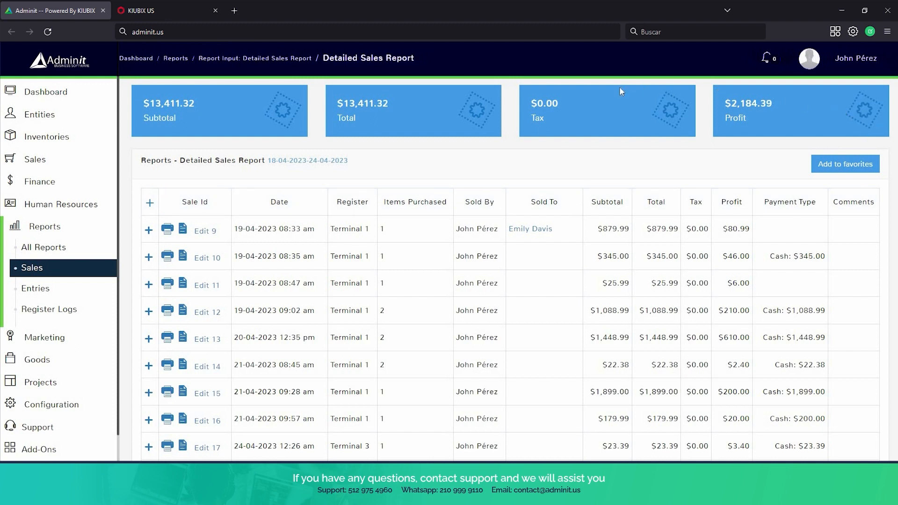
scroll(620, 92, "down", 1)
scroll(620, 92, "down", 1)
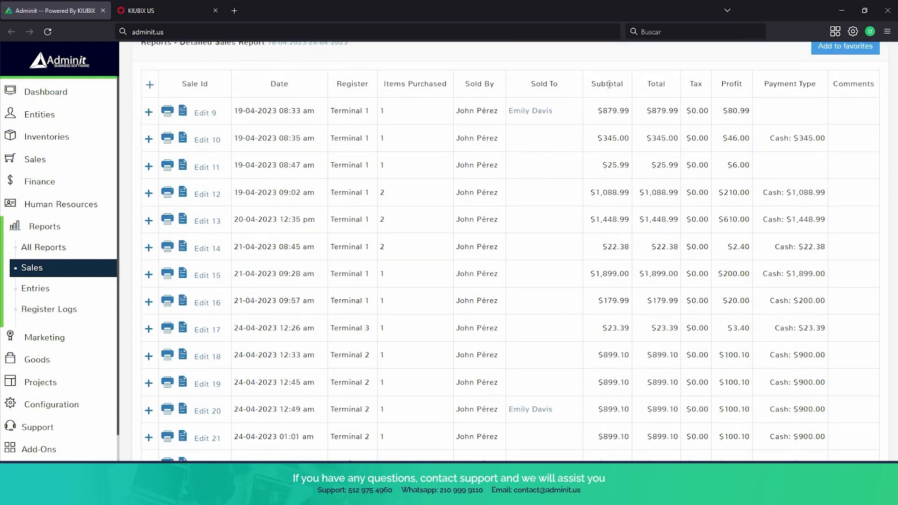
scroll(392, 84, "up", 1)
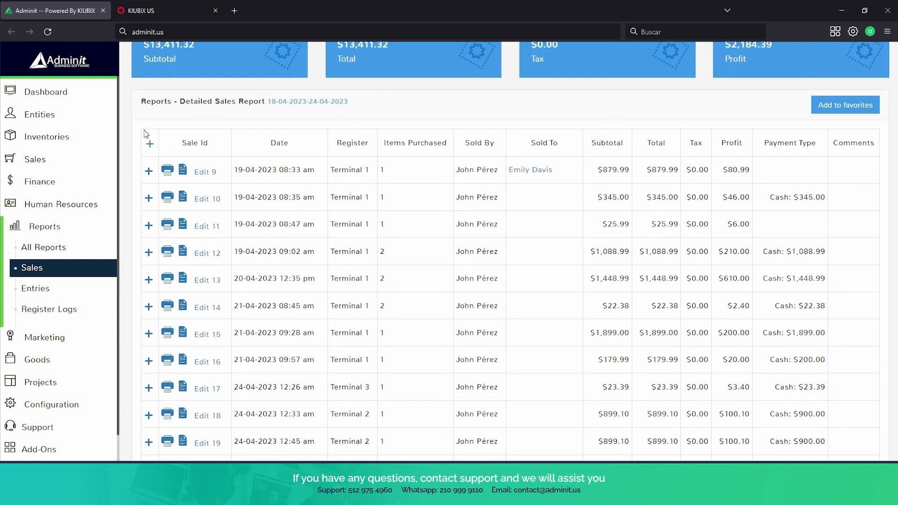
scroll(281, 99, "down", 1)
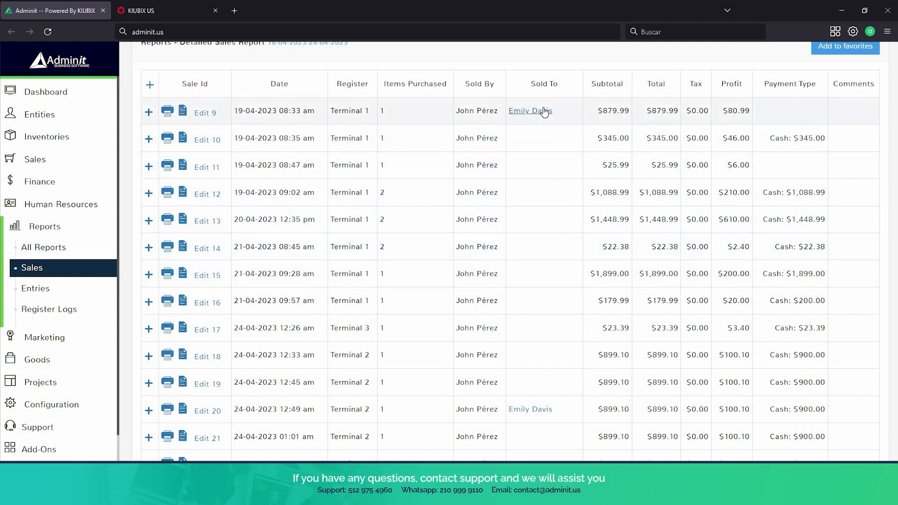
scroll(547, 121, "down", 1)
scroll(617, 123, "up", 1)
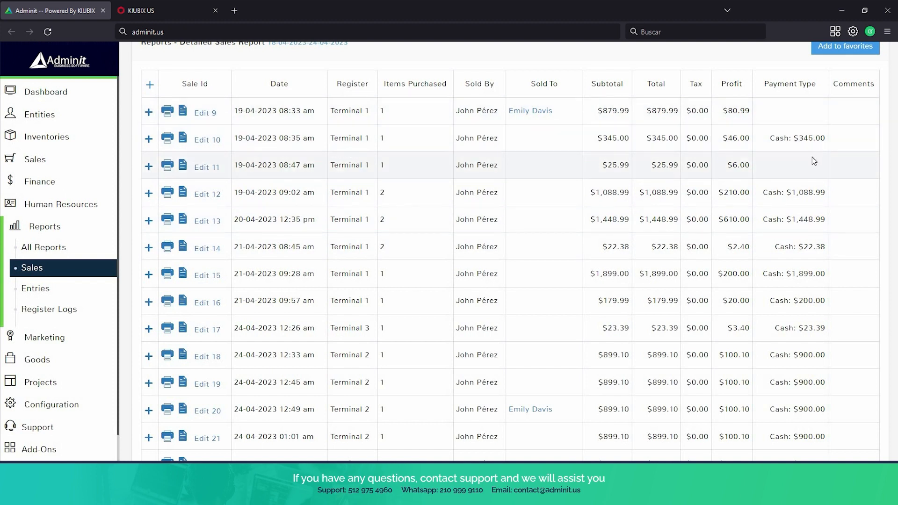
scroll(814, 161, "up", 1)
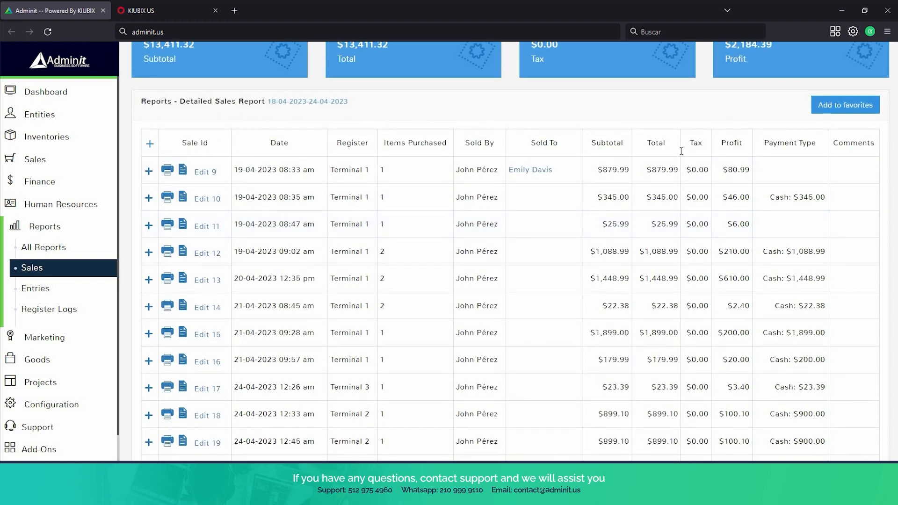
scroll(661, 159, "down", 5)
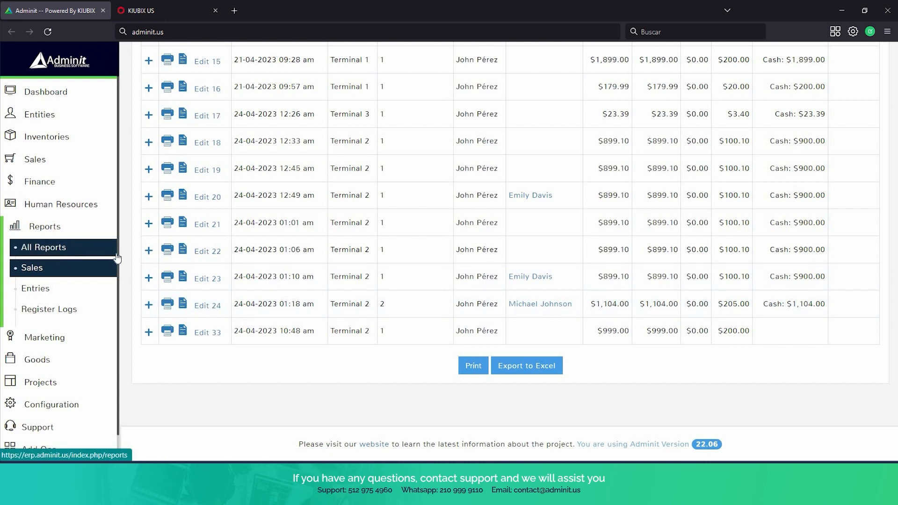
Return to All Reports and expand the Marketing section of the sidebar.
left_click(61, 253)
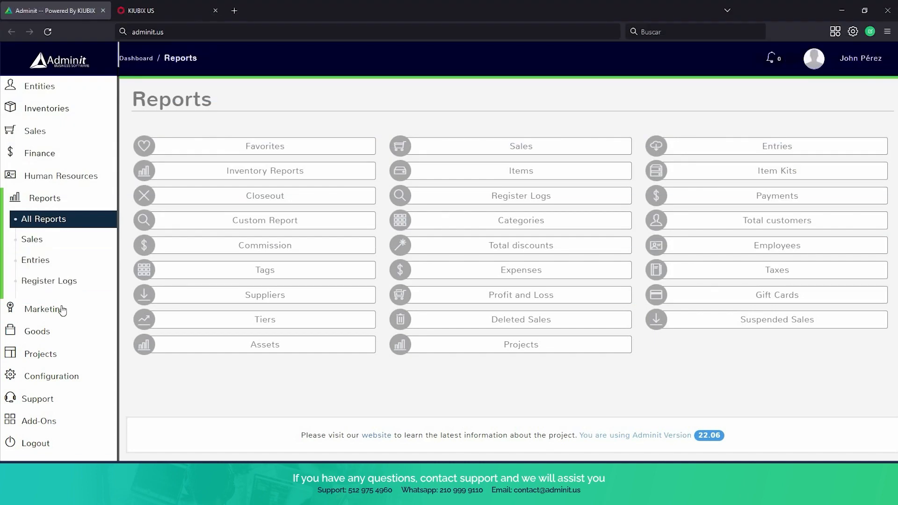
left_click(63, 310)
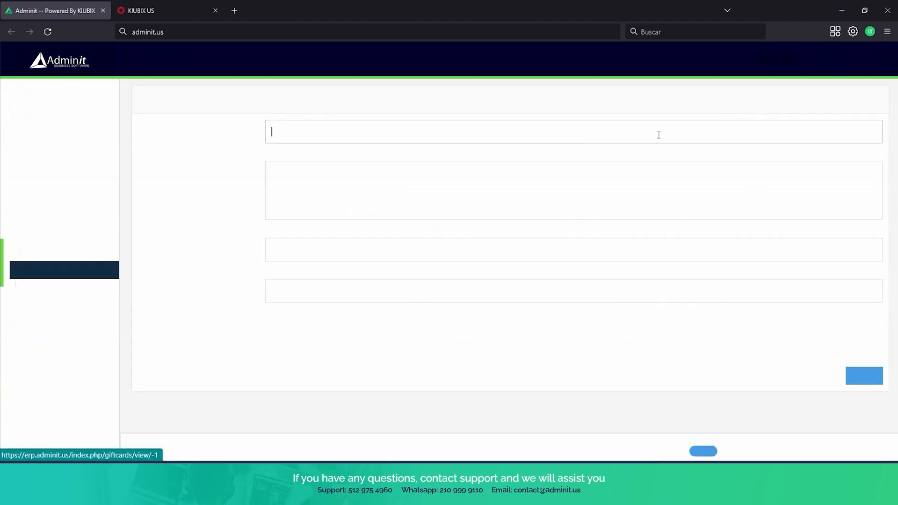
Create a $50 gift card with a card number for an existing customer, then return to Gift Cards.
left_click(272, 131)
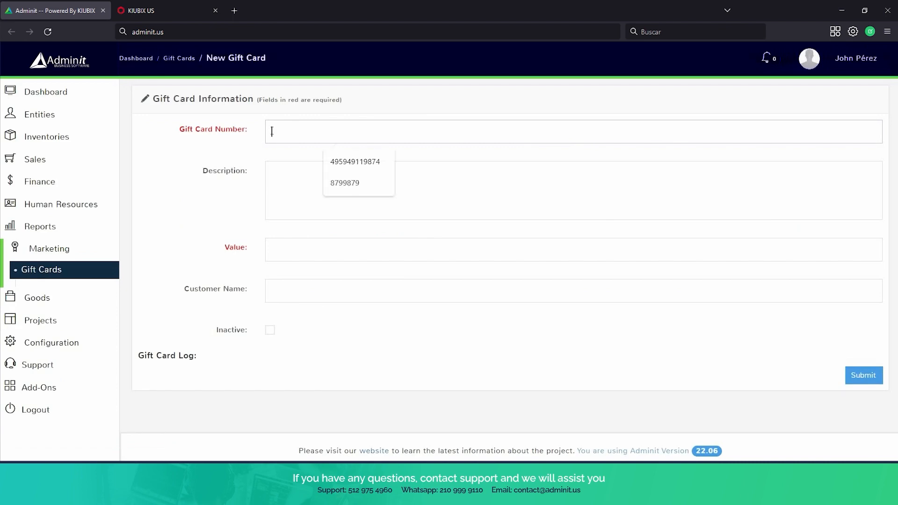
type("98498495")
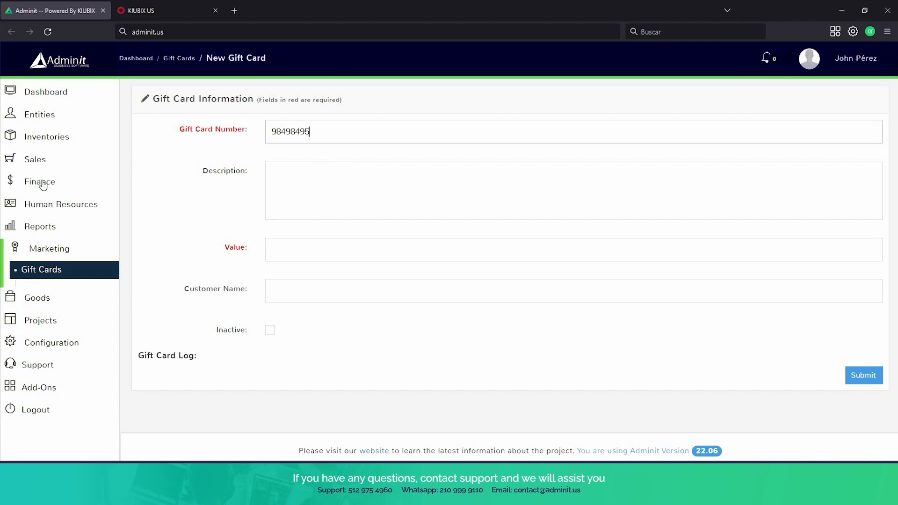
key("Tab")
left_click(332, 256)
type("50")
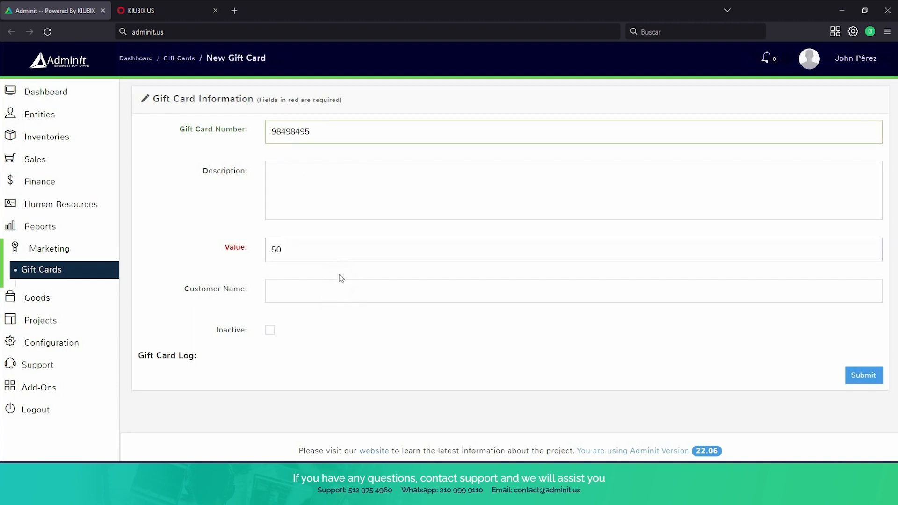
scroll(339, 274, "down", 1)
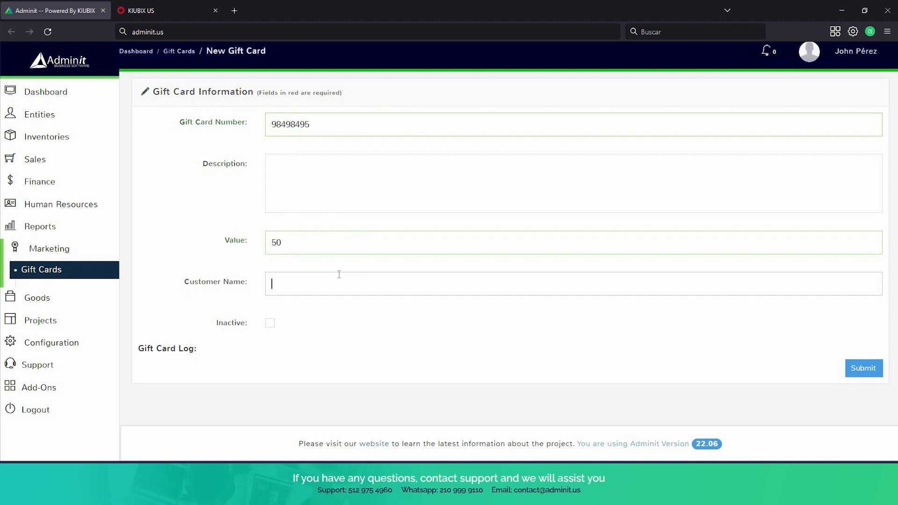
left_click(339, 274)
type("j")
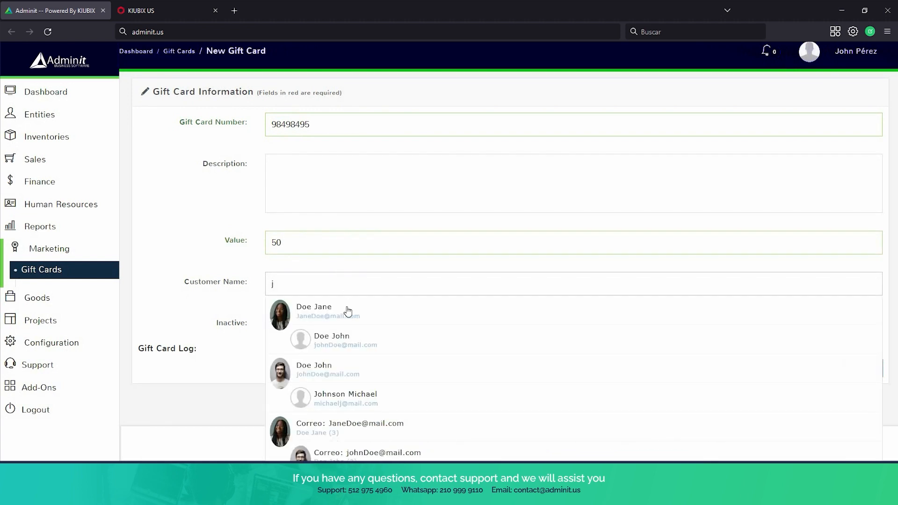
left_click(343, 307)
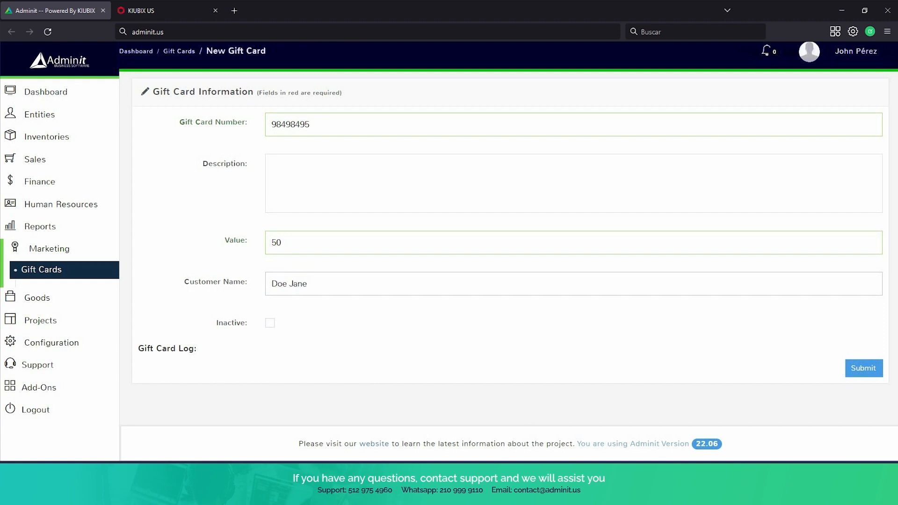
left_click(871, 374)
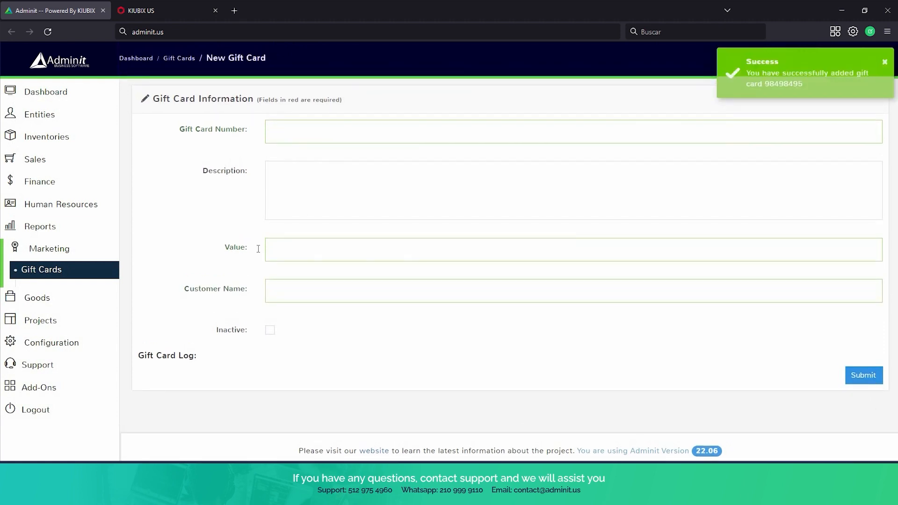
left_click(64, 269)
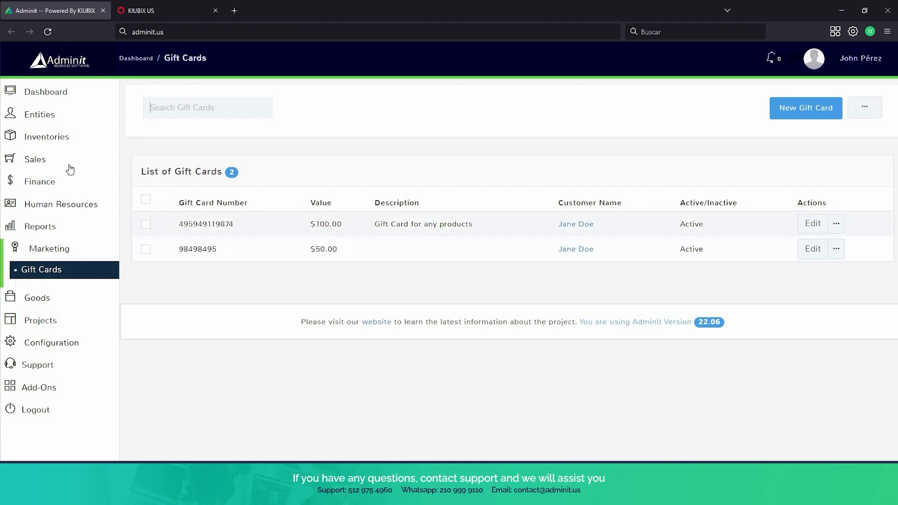
Open the Point of Sale terminal showing the $999.00 Apple iPhone 13 cash sale.
left_click(41, 163)
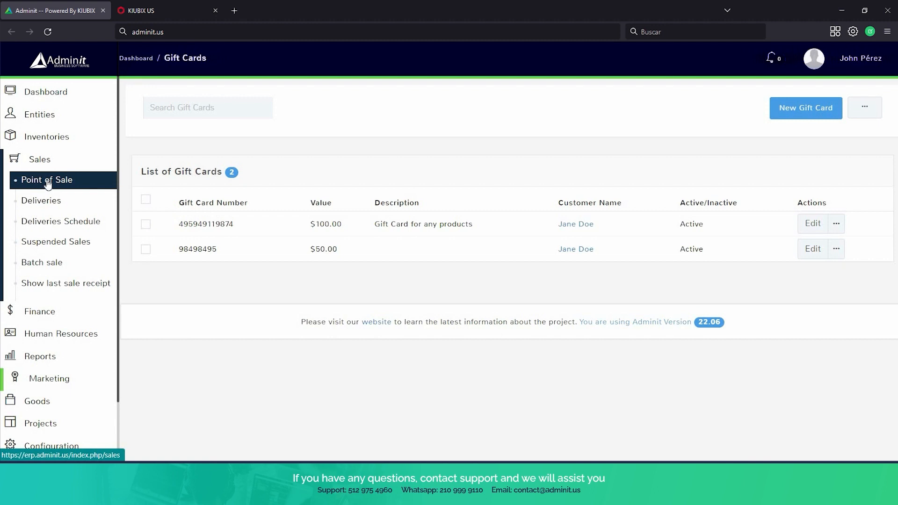
left_click(47, 183)
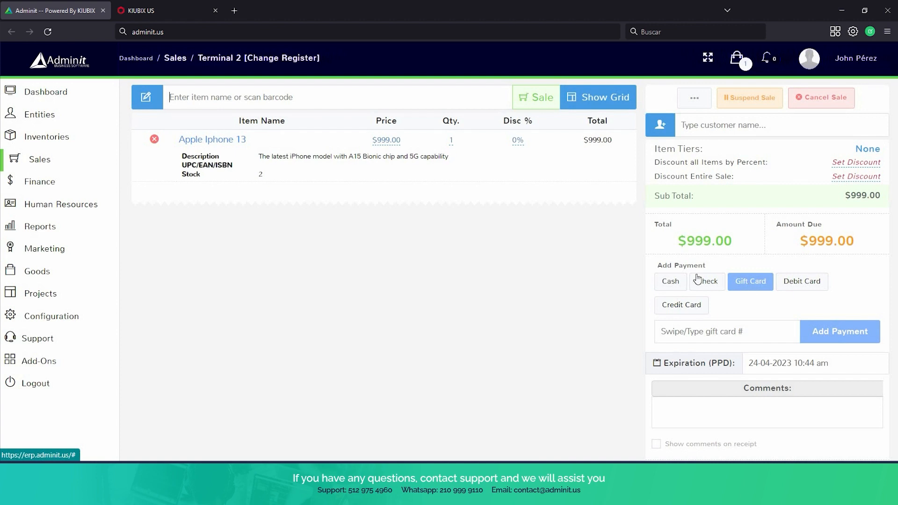
left_click(41, 160)
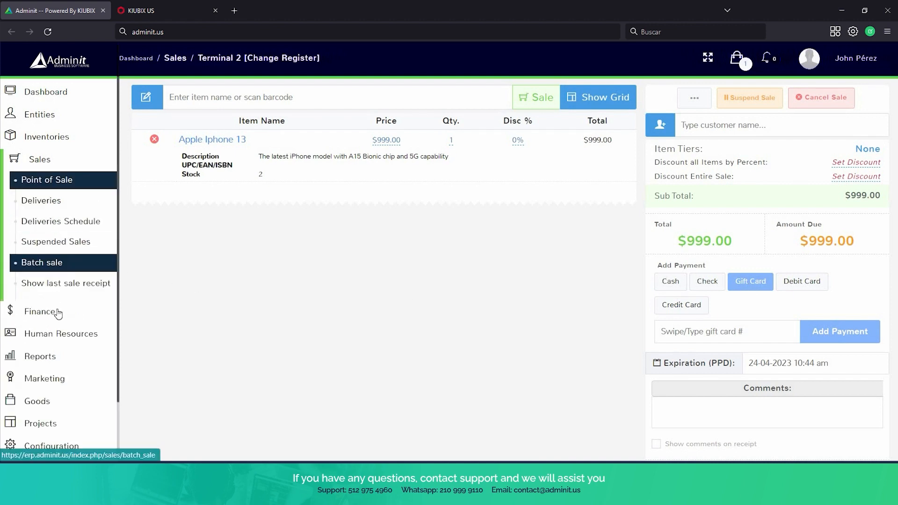
scroll(65, 293, "down", 3)
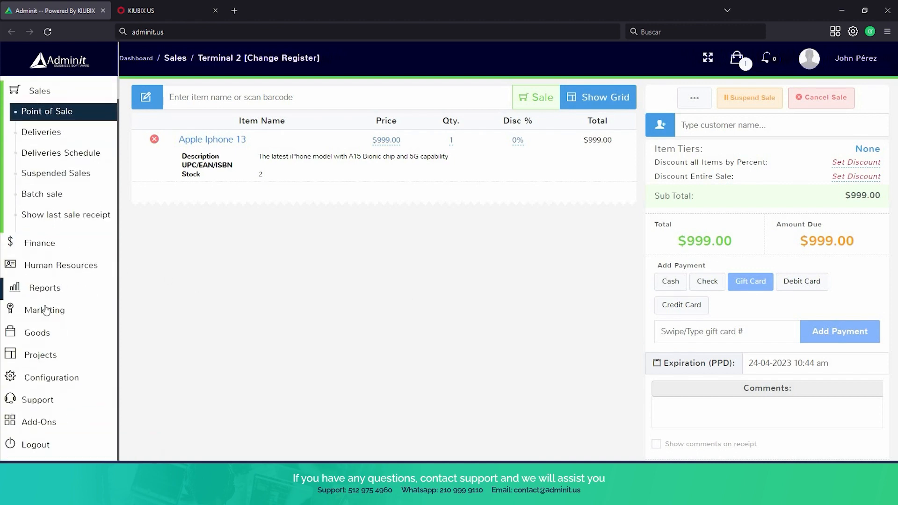
Expand the Marketing and Goods sidebar sections while scrolling through the sale page.
left_click(56, 310)
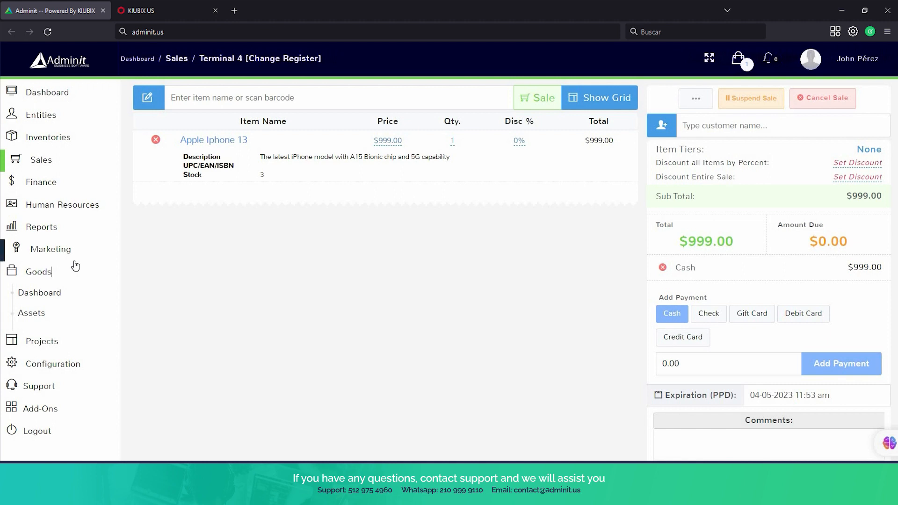
scroll(75, 266, "down", 1)
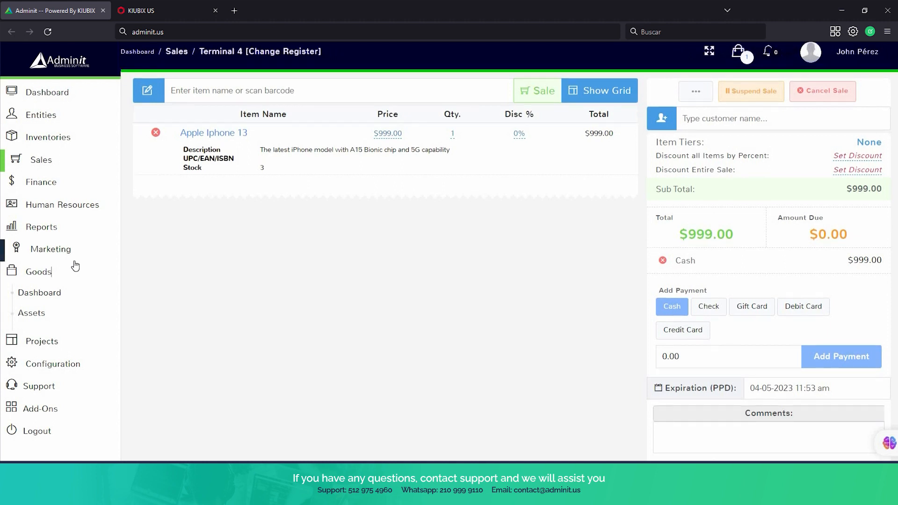
scroll(75, 266, "down", 1)
scroll(75, 265, "down", 1)
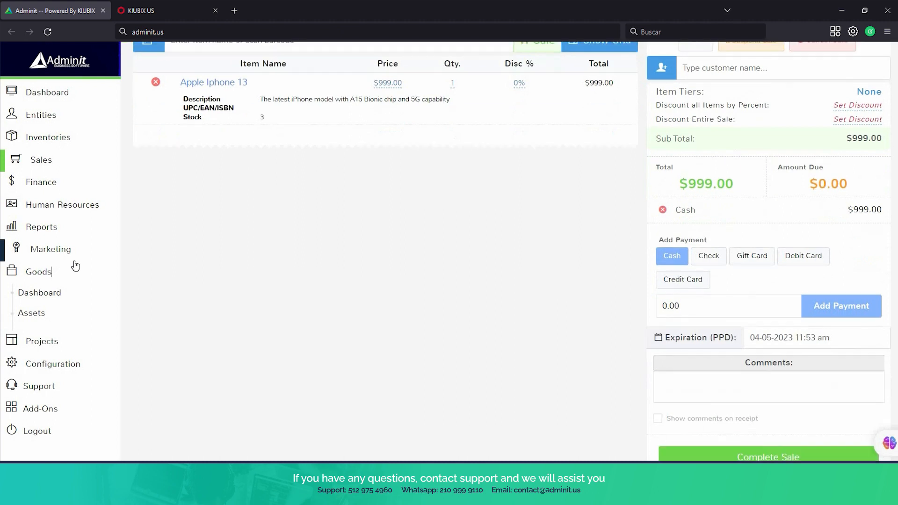
scroll(75, 266, "down", 1)
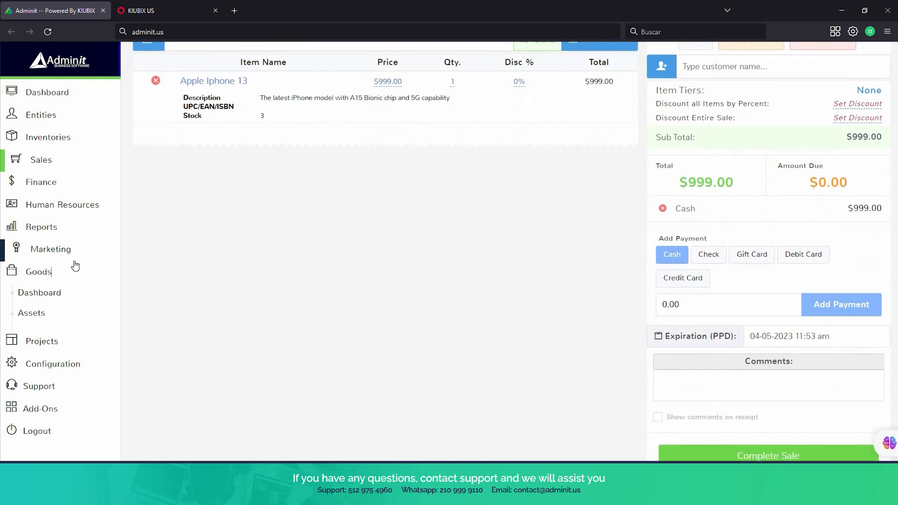
left_click(81, 314)
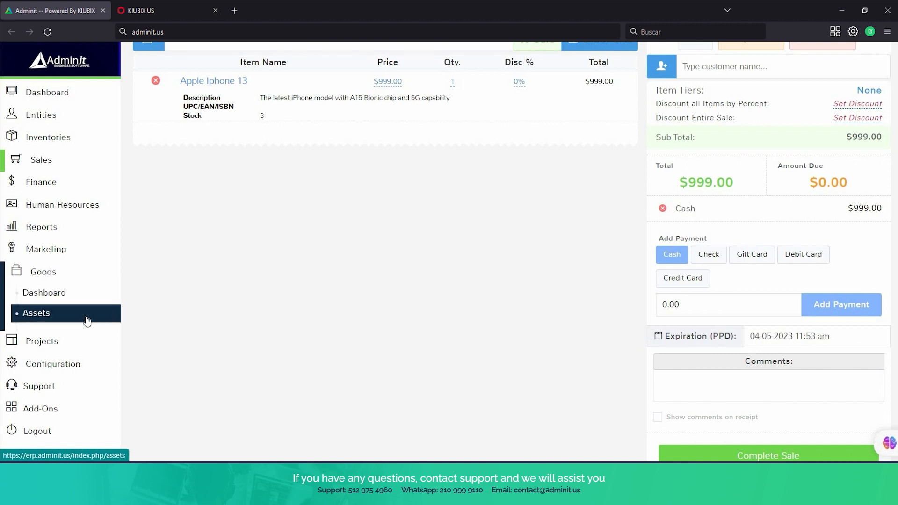
Review the Goods dashboard location charts, then list the four assets from Cash Register to shelf.
left_click(75, 295)
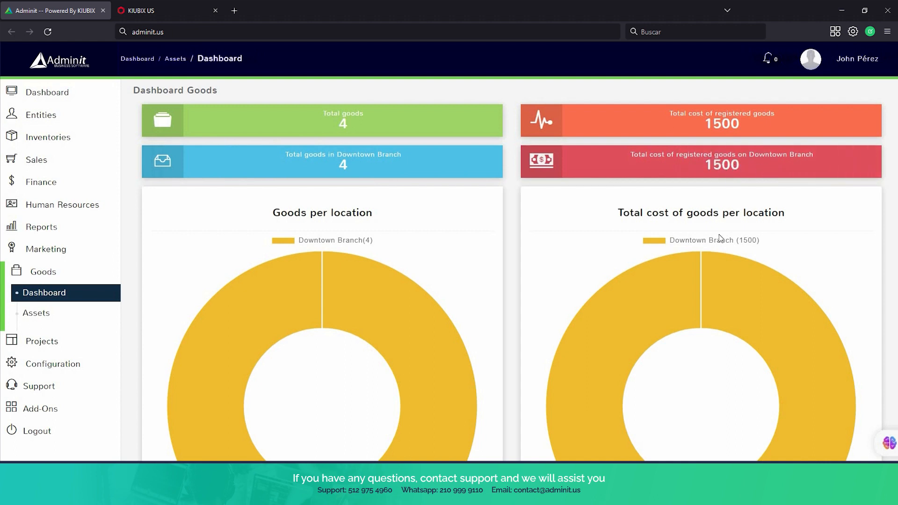
scroll(705, 253, "down", 3)
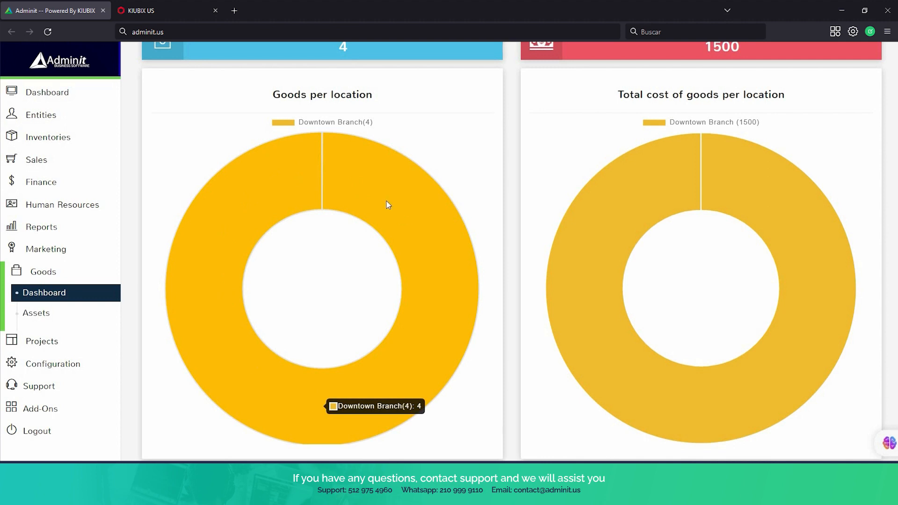
scroll(214, 301, "down", 1)
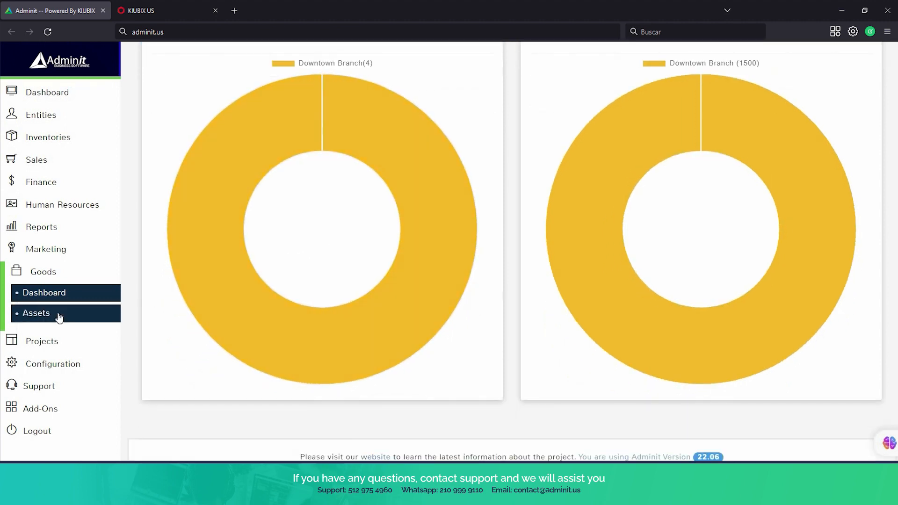
left_click(59, 318)
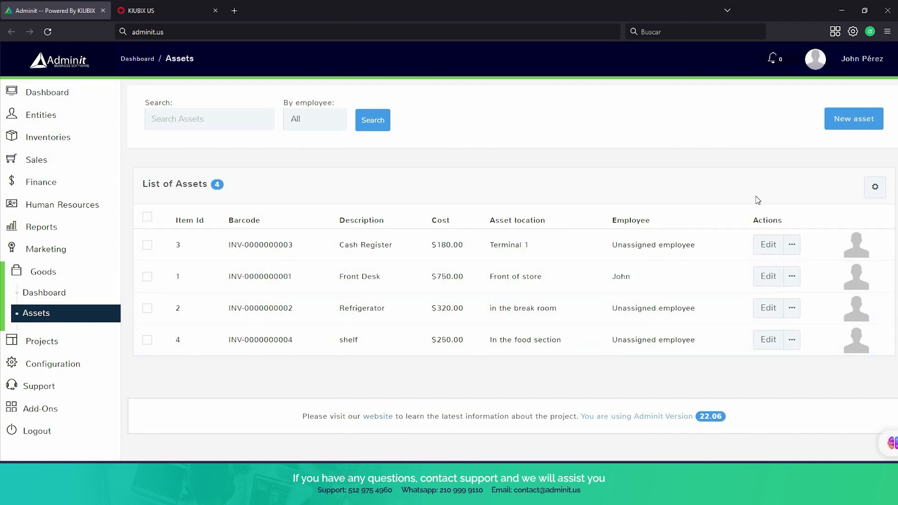
Start a new asset, entering 'laying offers' and a cost of 450.
left_click(843, 124)
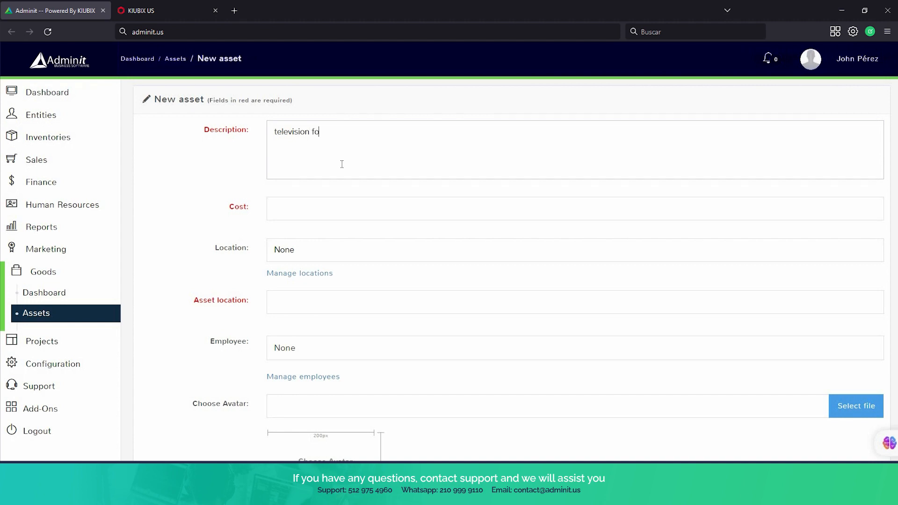
type("laying offers")
left_click(366, 203)
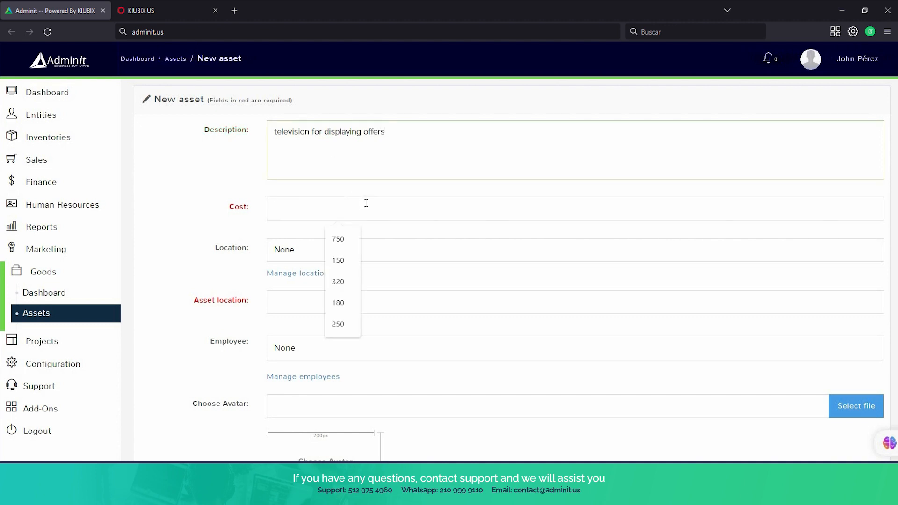
type("450")
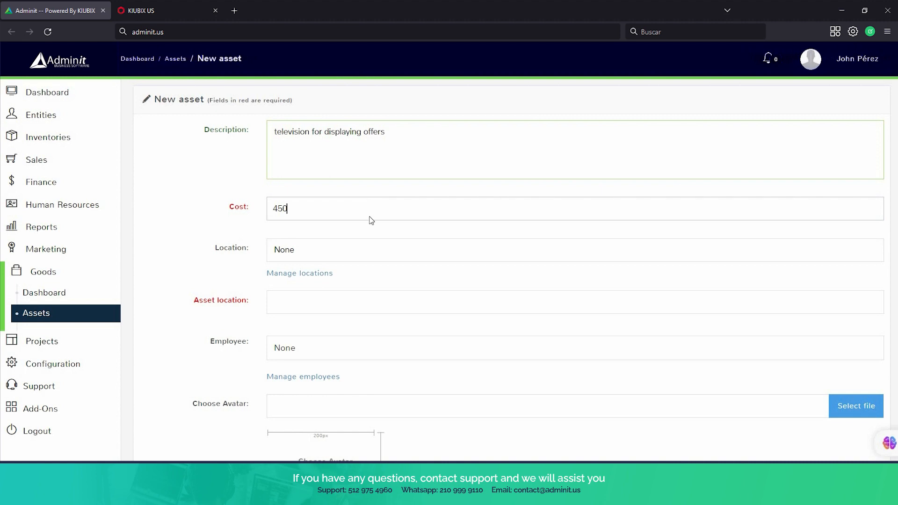
Assign location Downtown Branch, asset location 'at the front of the store', and employee None.
scroll(368, 219, "down", 3)
left_click(333, 137)
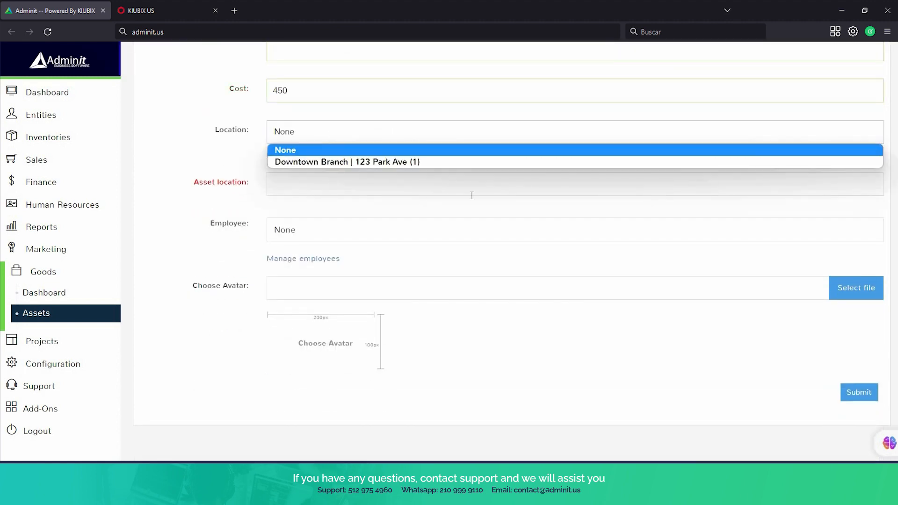
left_click(378, 162)
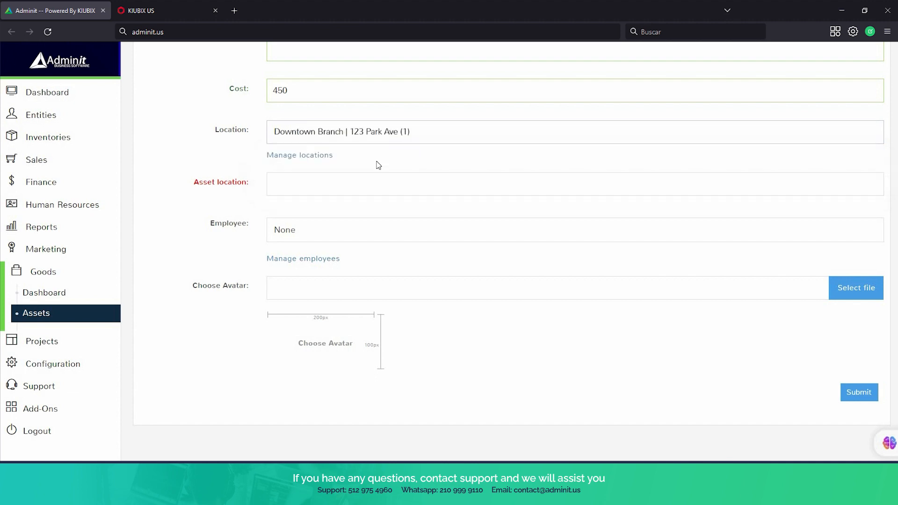
left_click(357, 191)
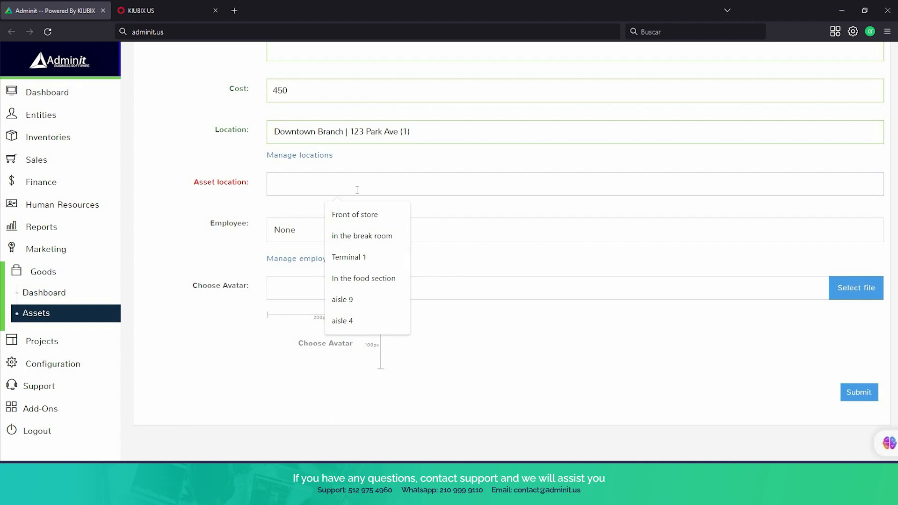
type("at the ")
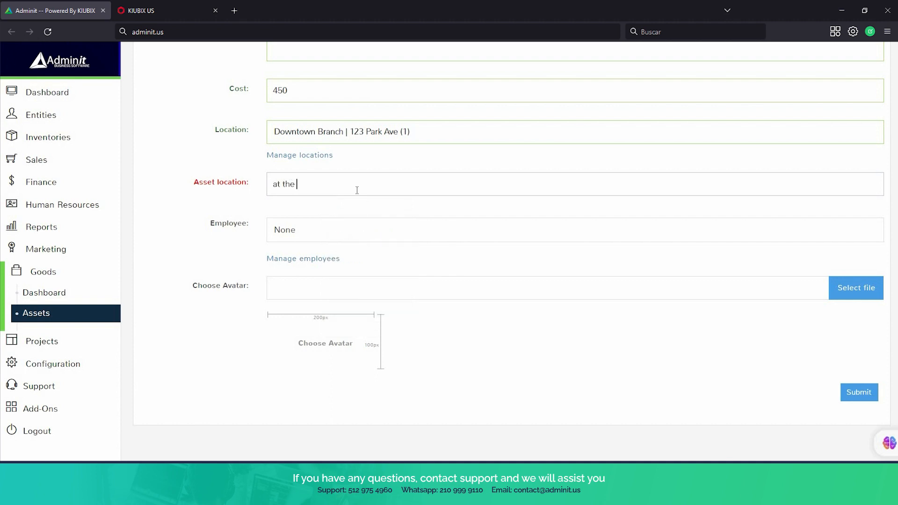
type("front of the store")
scroll(435, 206, "down", 1)
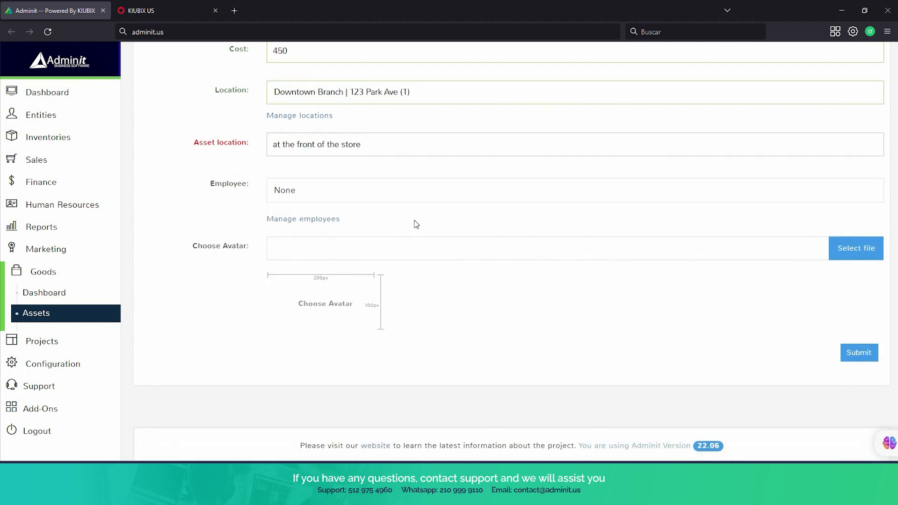
left_click(302, 200)
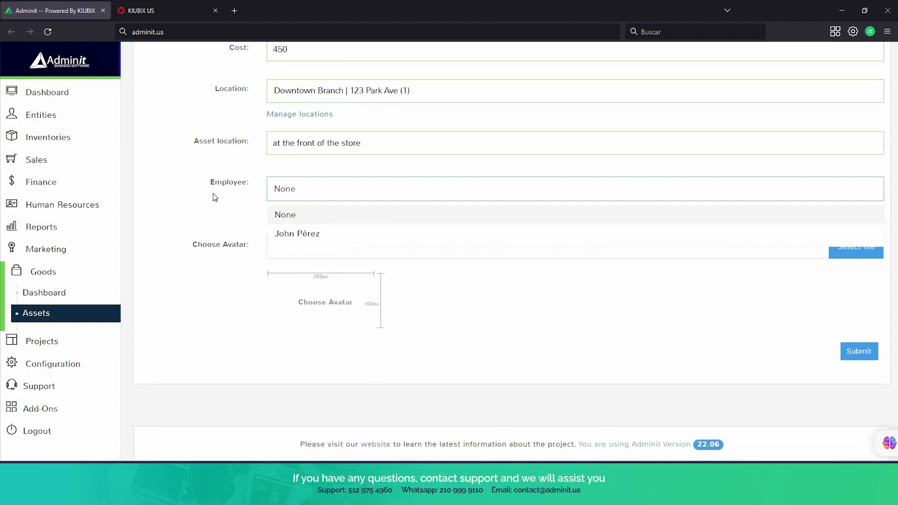
left_click(291, 189)
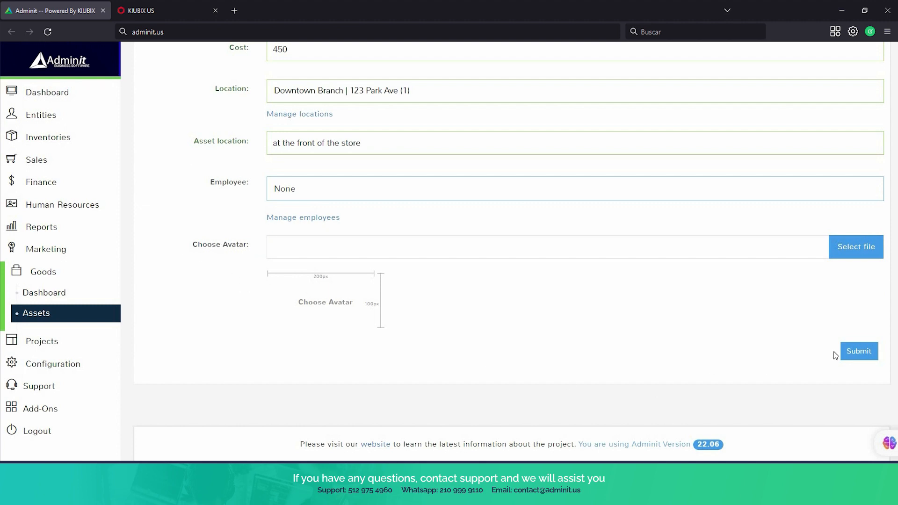
Save the television asset, check the Goods dashboard (4 goods, 1500) and Assets list, and expand Projects.
left_click(849, 354)
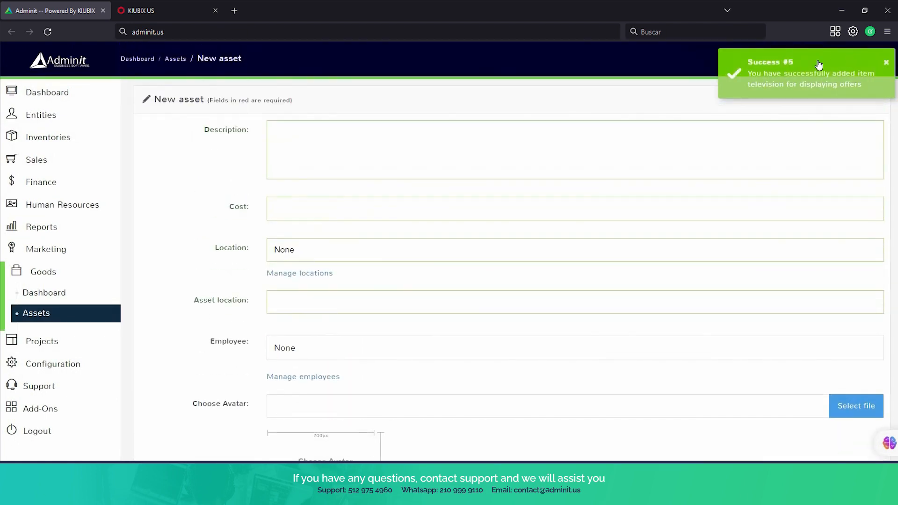
left_click(52, 297)
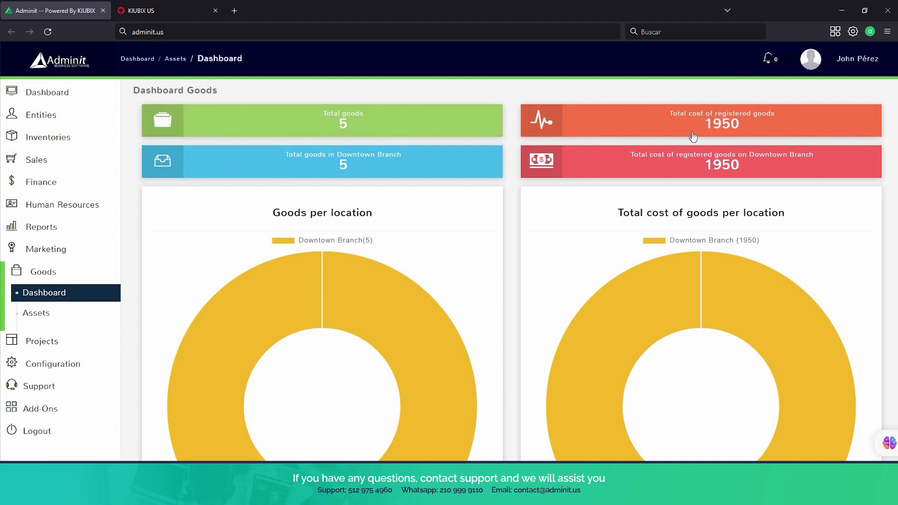
left_click(47, 325)
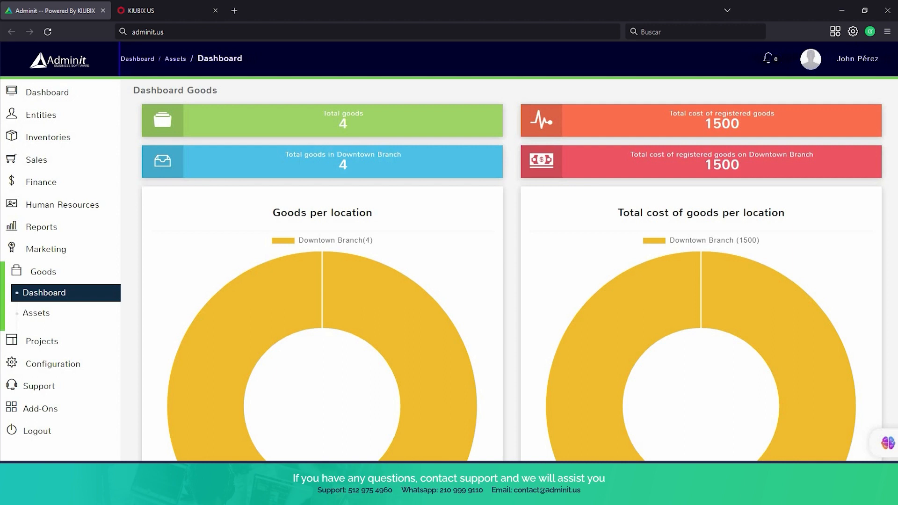
left_click(43, 341)
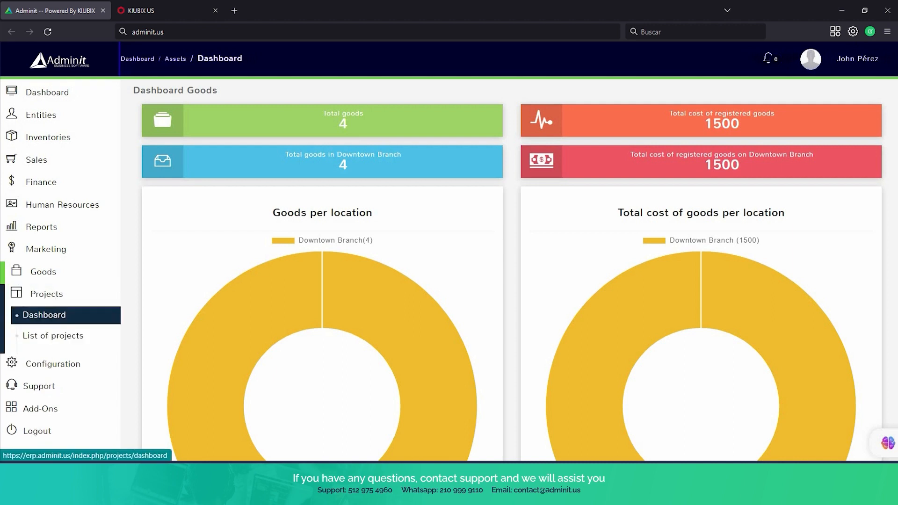
Open the Projects dashboard and scroll through its 5% progress tiles and per-manager charts.
left_click(44, 314)
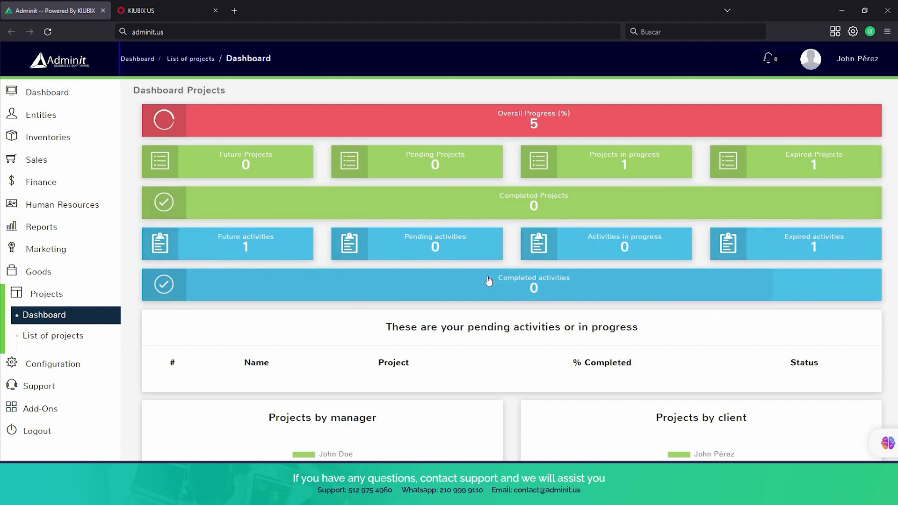
scroll(488, 280, "down", 4)
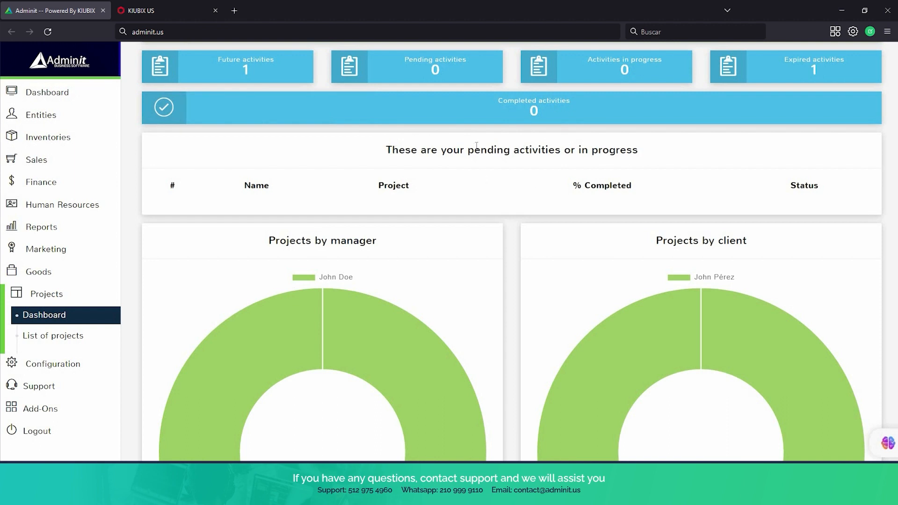
scroll(481, 196, "down", 1)
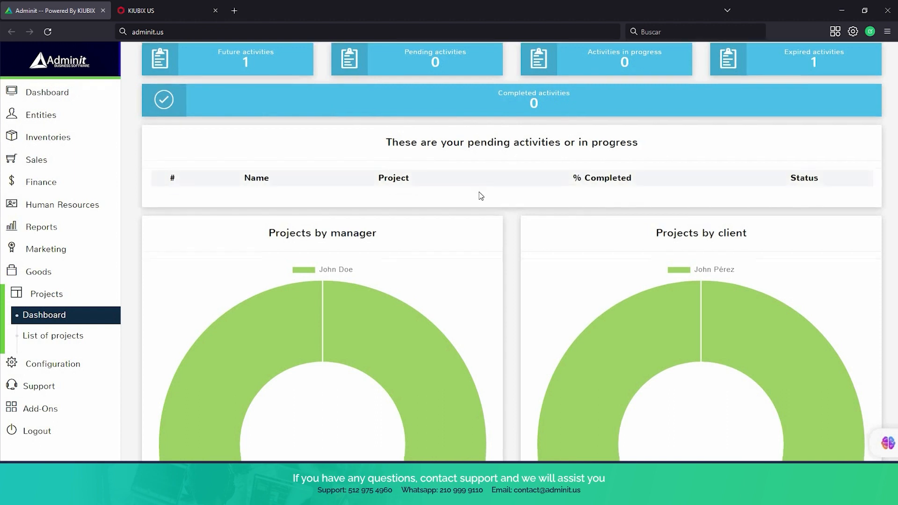
scroll(481, 196, "down", 4)
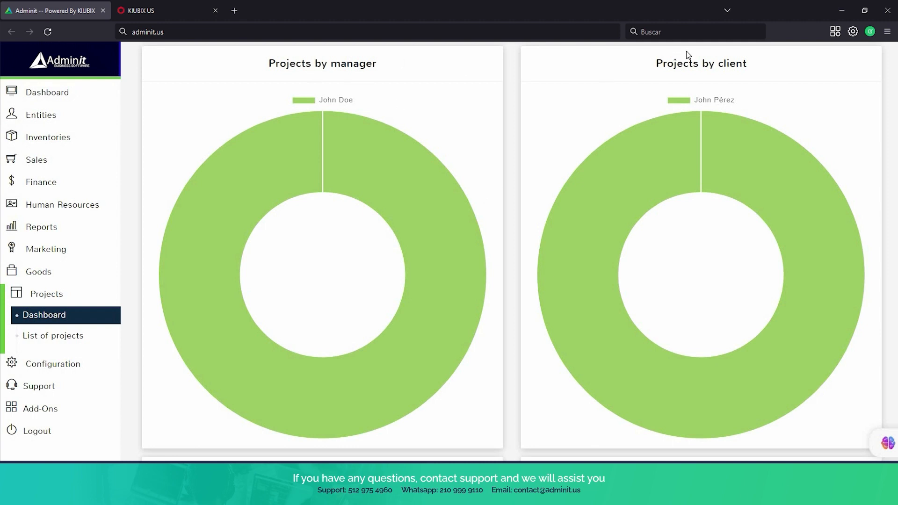
scroll(699, 76, "down", 9)
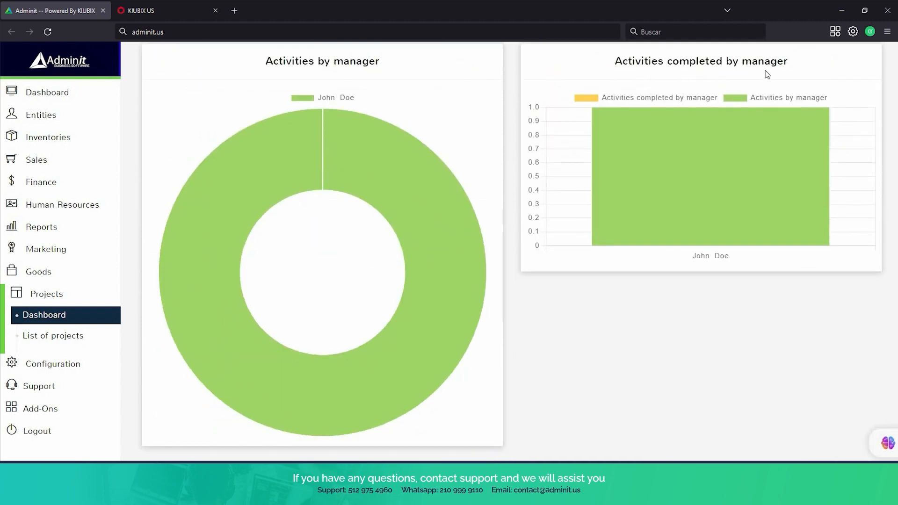
scroll(766, 73, "down", 3)
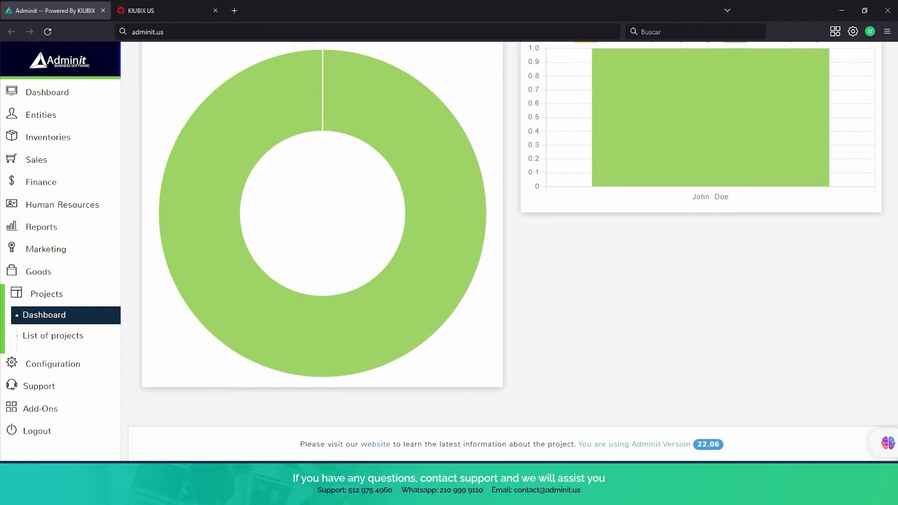
left_click(60, 341)
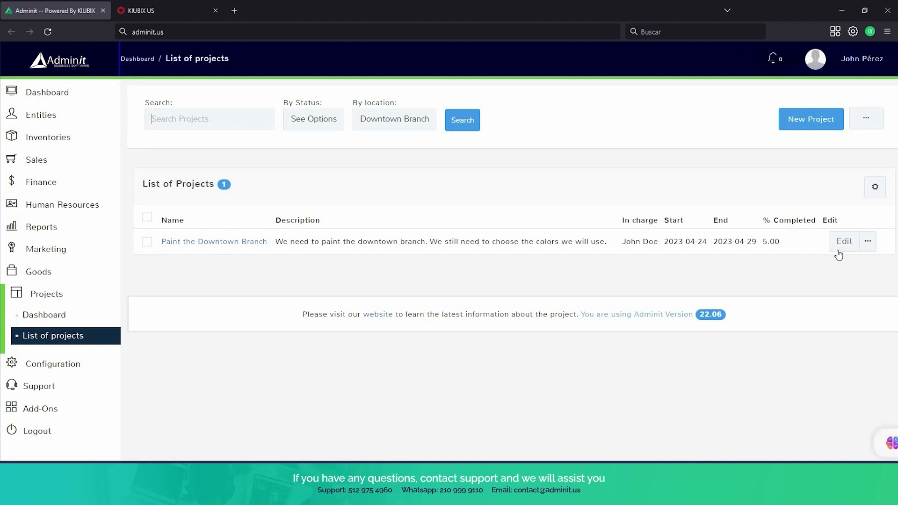
left_click(820, 122)
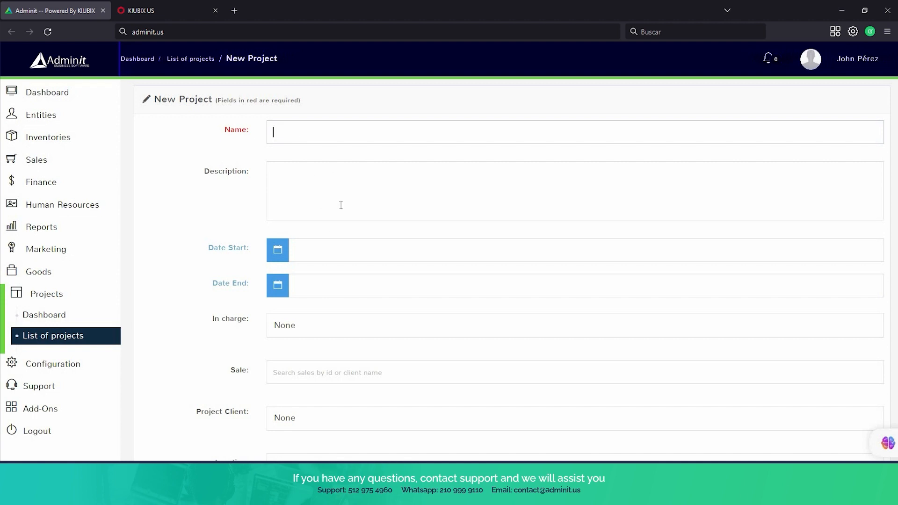
scroll(326, 192, "down", 3)
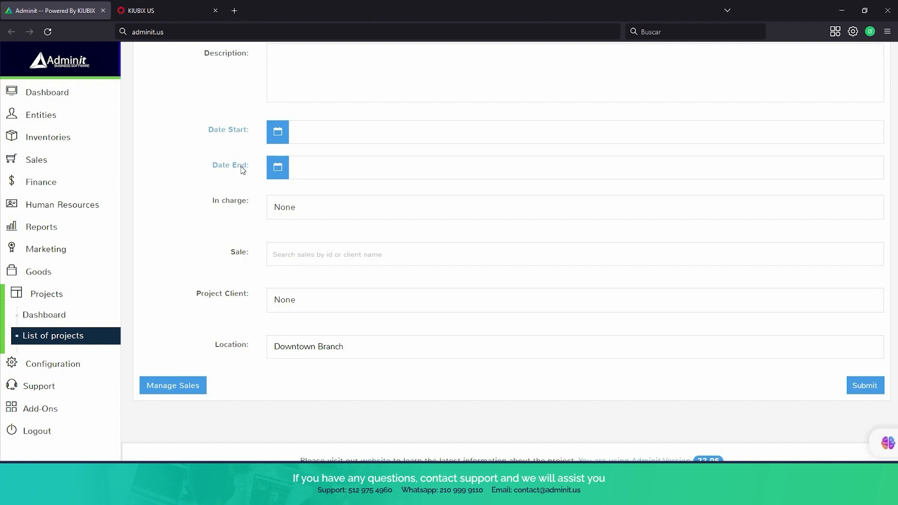
left_click(328, 213)
left_click(324, 215)
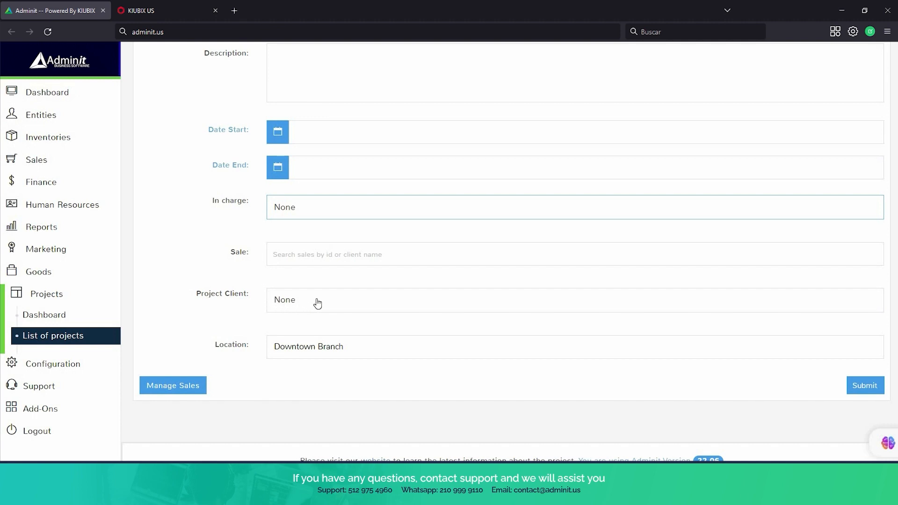
scroll(331, 323, "down", 1)
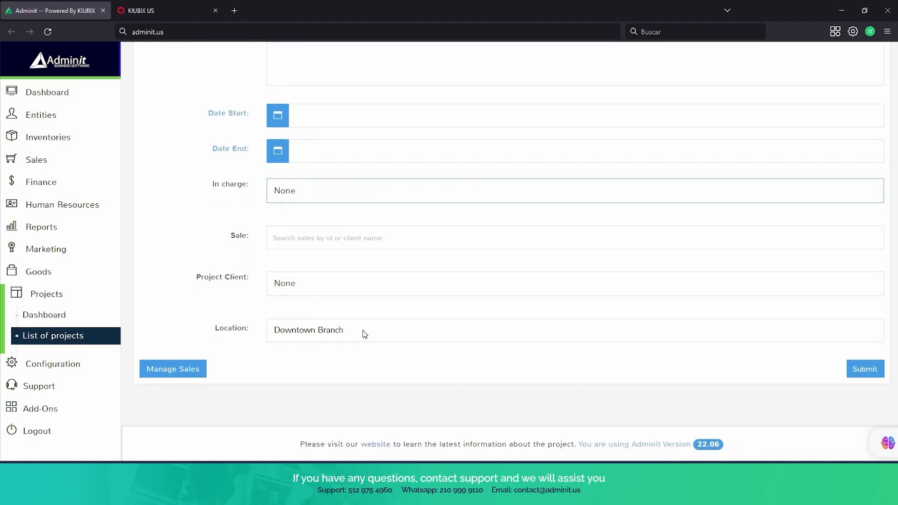
left_click(365, 334)
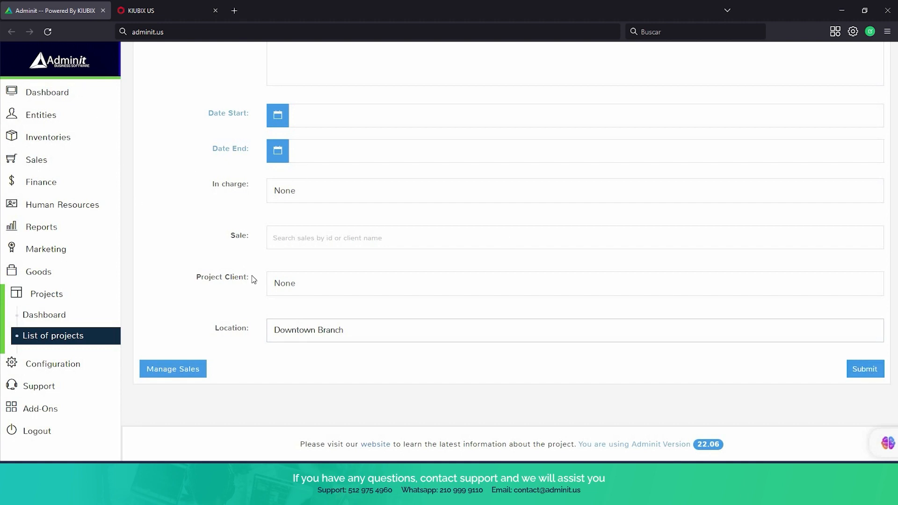
scroll(253, 279, "up", 3)
scroll(253, 279, "down", 3)
scroll(72, 302, "up", 1)
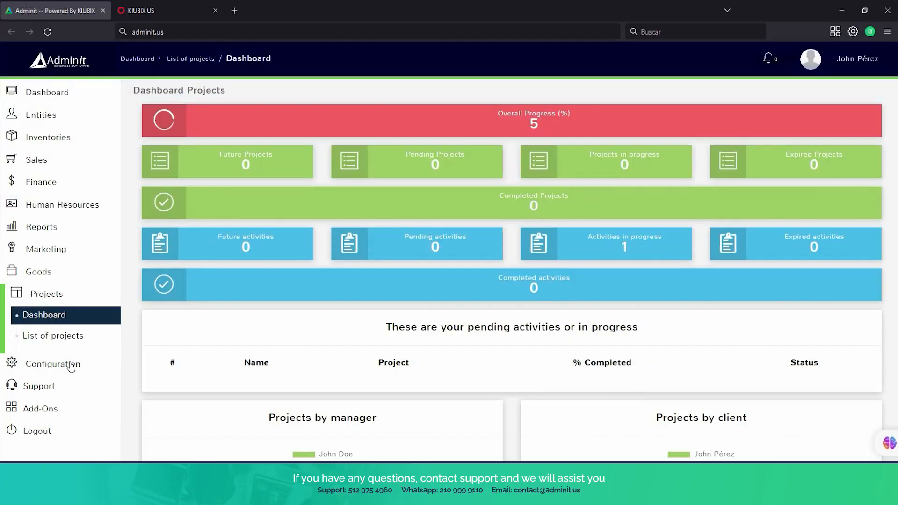
Open Configuration > App Config and click into the company website field.
left_click(71, 365)
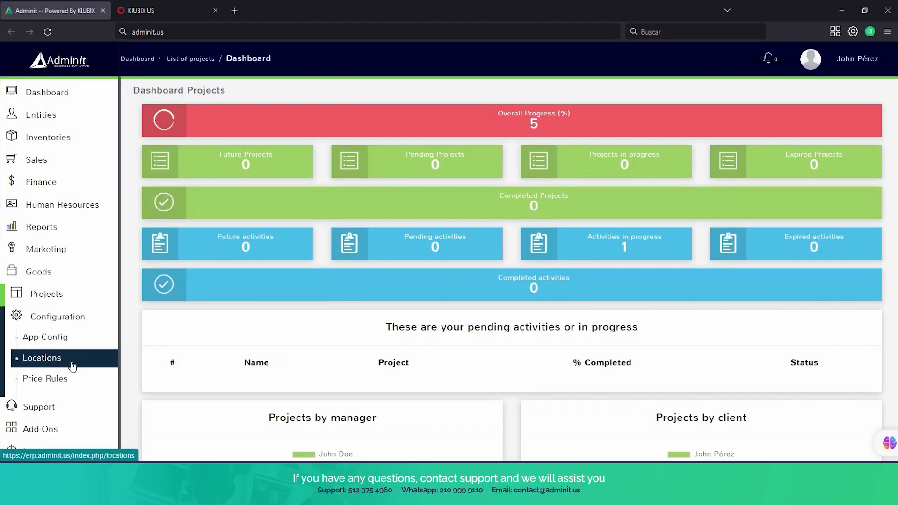
left_click(67, 337)
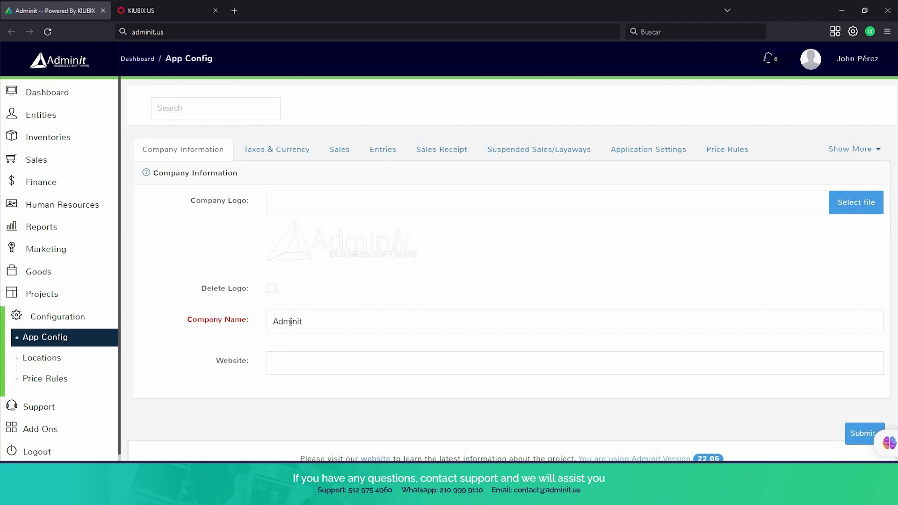
left_click(292, 367)
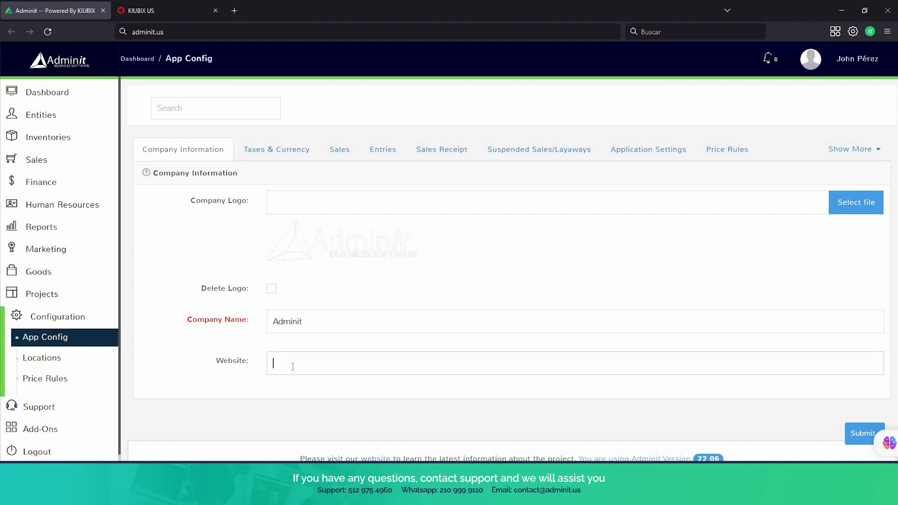
Review the Taxes & Currency settings: tax rates, USD currency code and 1.00 exchange rate.
left_click(264, 154)
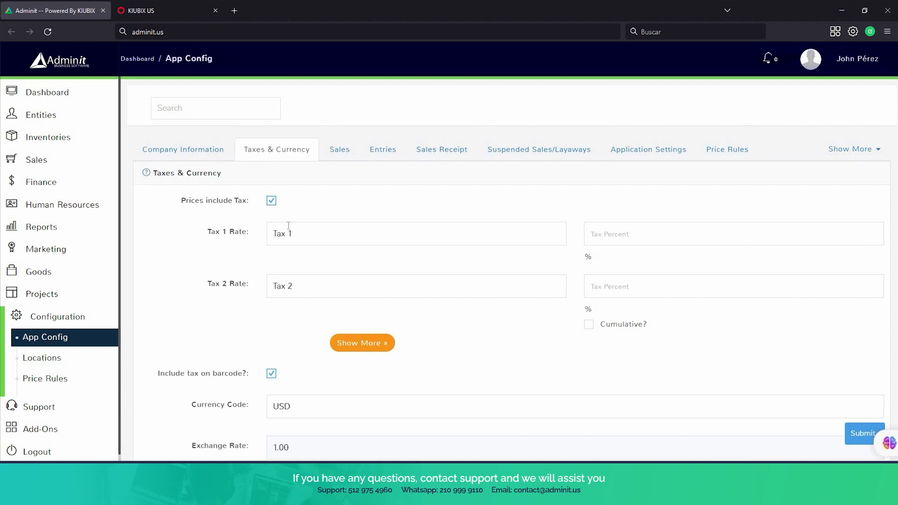
scroll(281, 228, "down", 3)
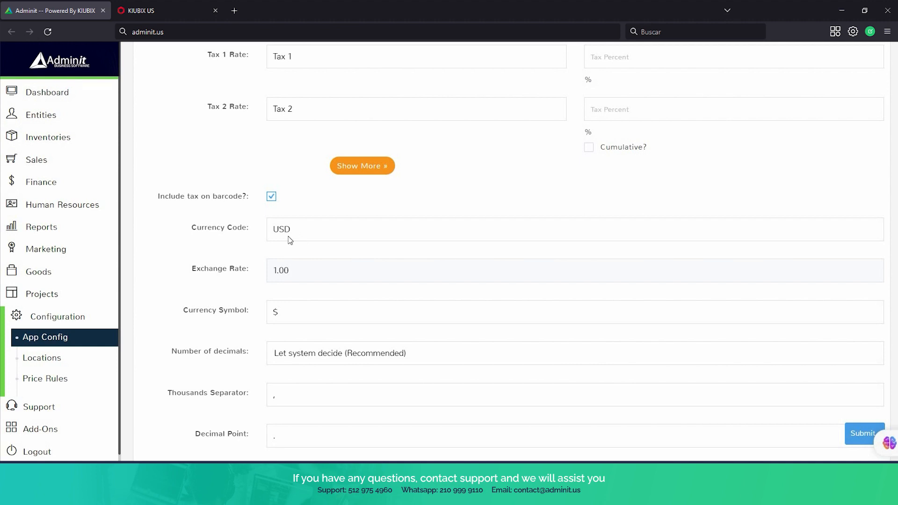
scroll(290, 240, "down", 2)
scroll(300, 187, "down", 1)
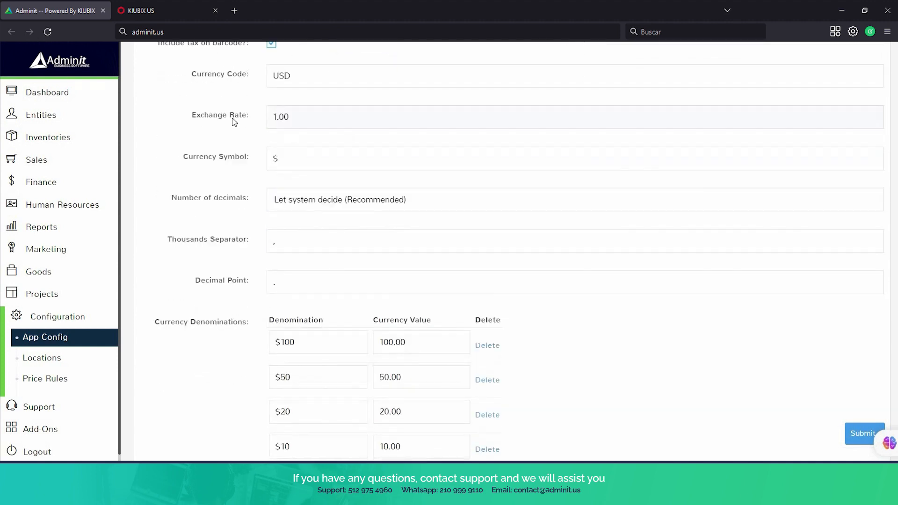
scroll(258, 162, "down", 1)
scroll(260, 167, "down", 3)
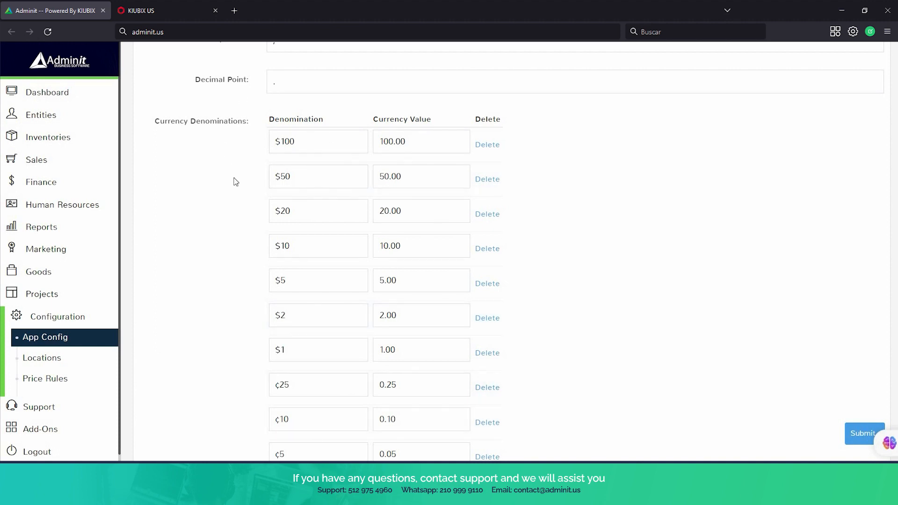
scroll(236, 182, "up", 10)
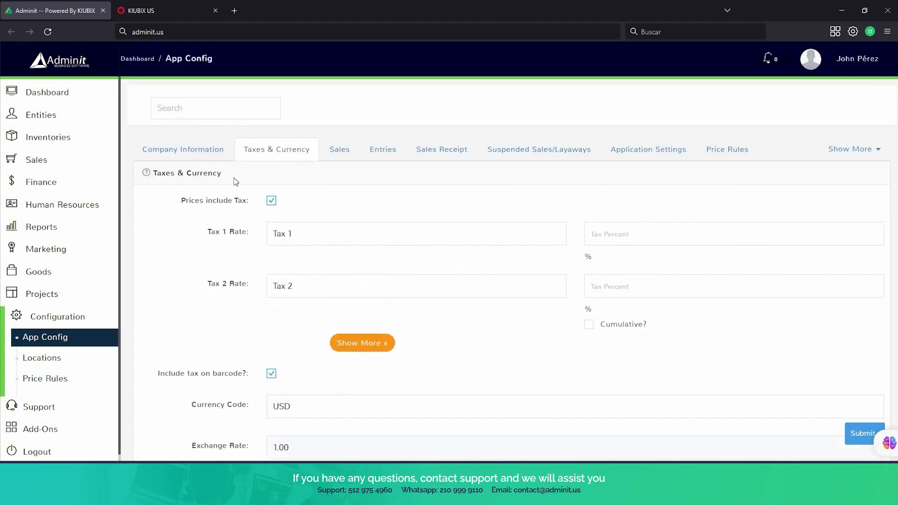
Scroll through the Sales and Entries settings tabs of App Config.
left_click(346, 160)
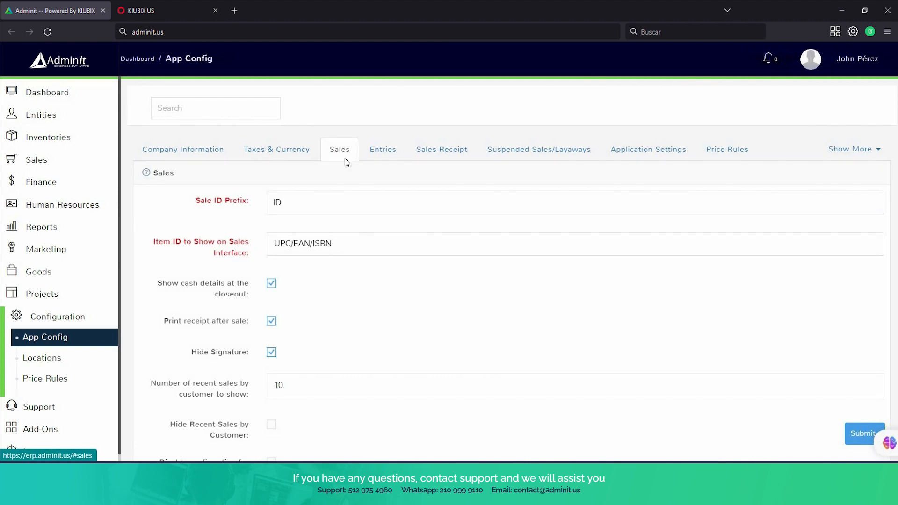
scroll(365, 207, "down", 8)
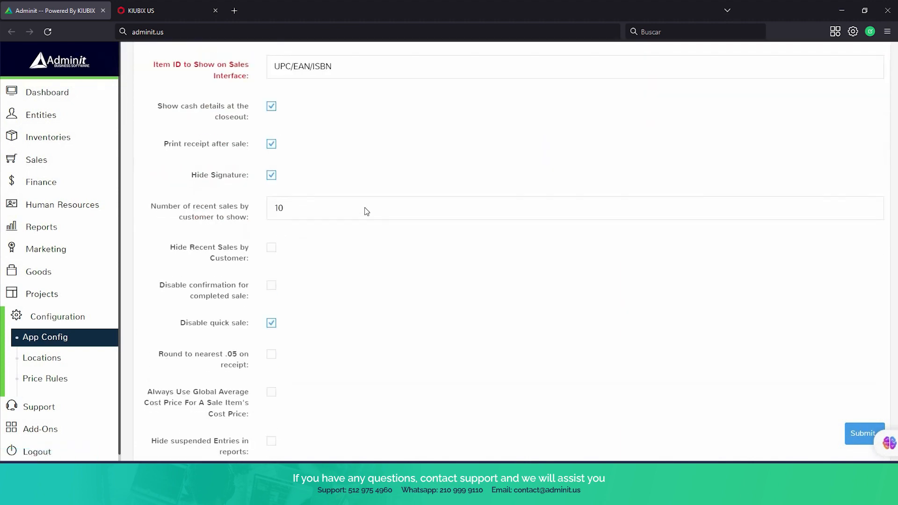
scroll(366, 213, "down", 2)
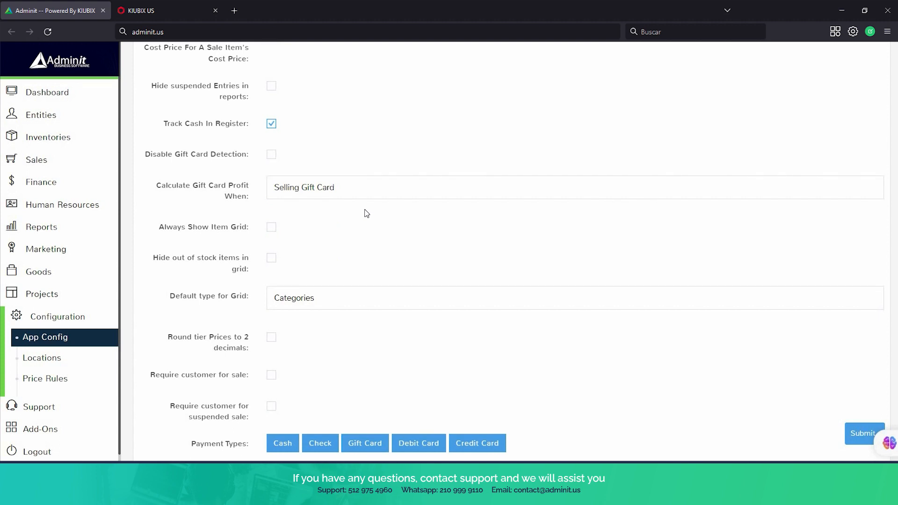
scroll(366, 213, "down", 2)
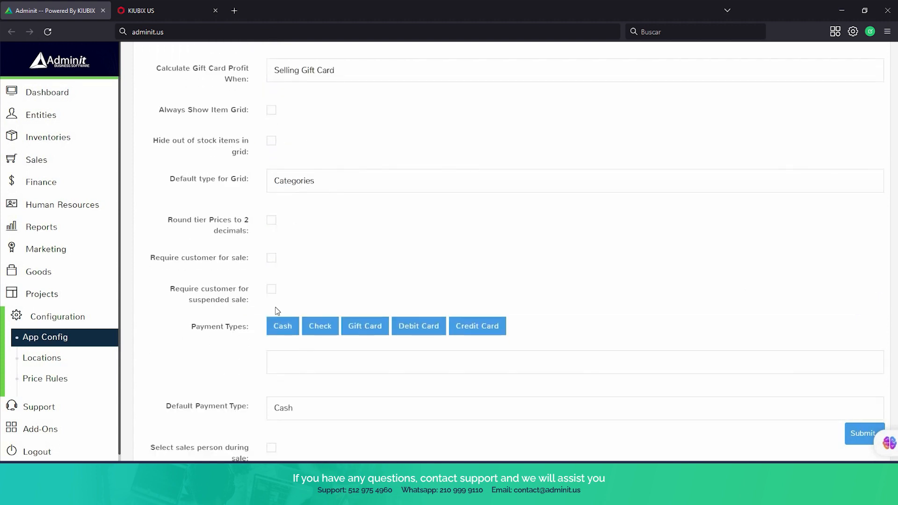
scroll(227, 359, "down", 1)
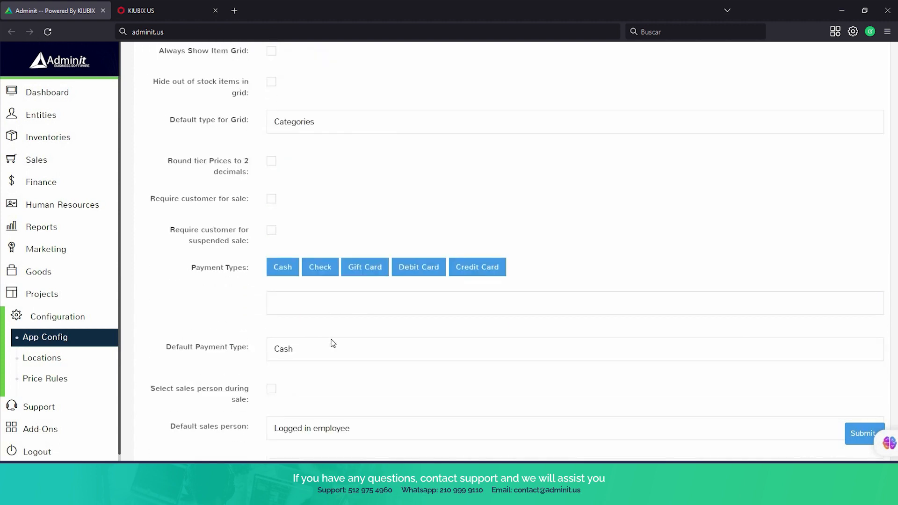
scroll(332, 343, "down", 1)
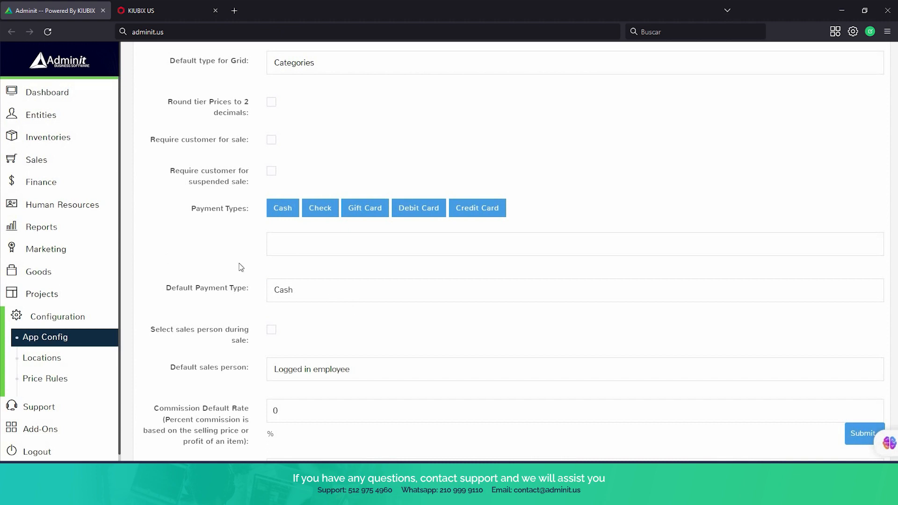
scroll(241, 267, "down", 7)
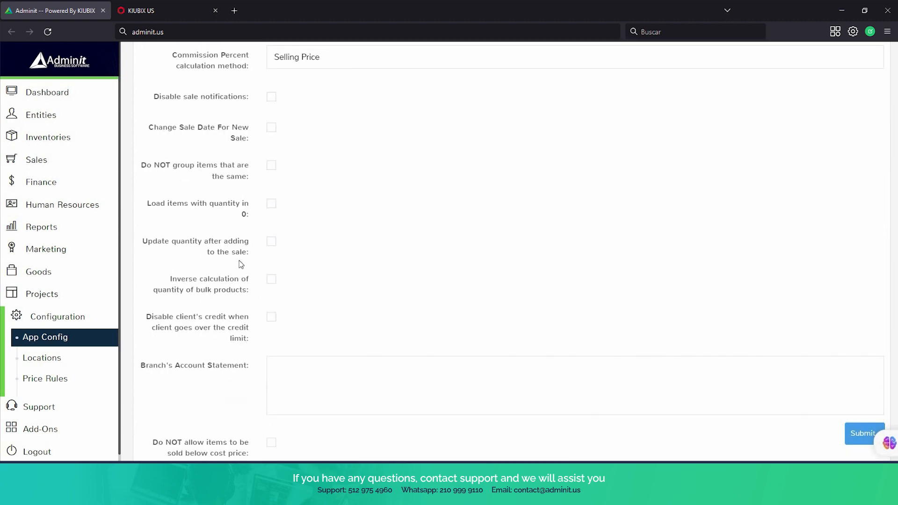
scroll(241, 265, "up", 18)
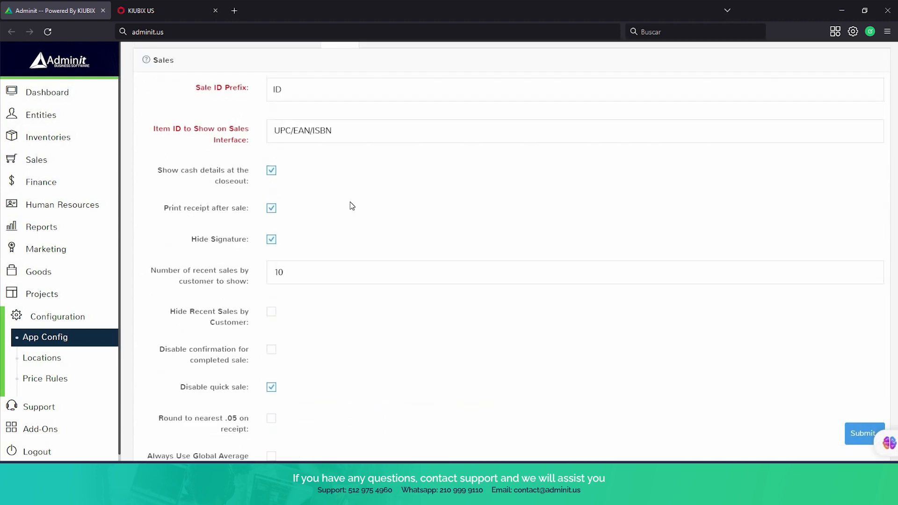
scroll(351, 206, "up", 2)
left_click(387, 156)
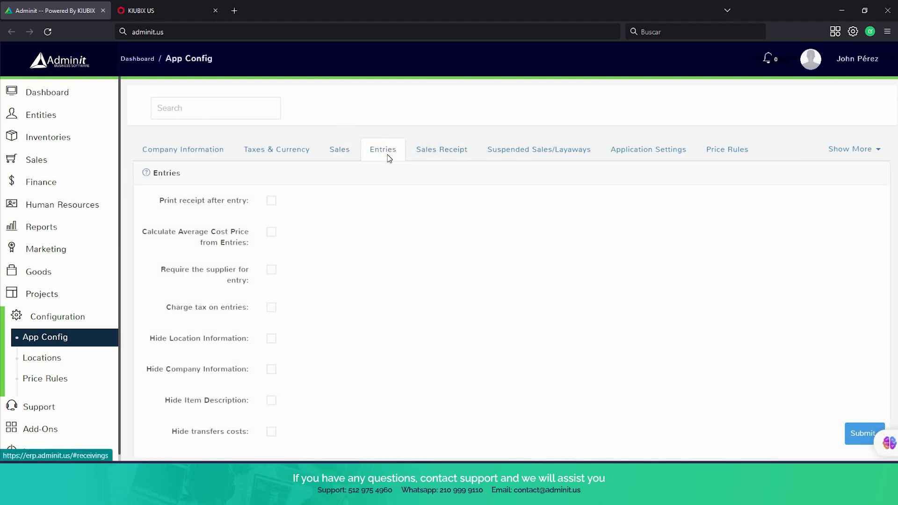
scroll(281, 163, "down", 2)
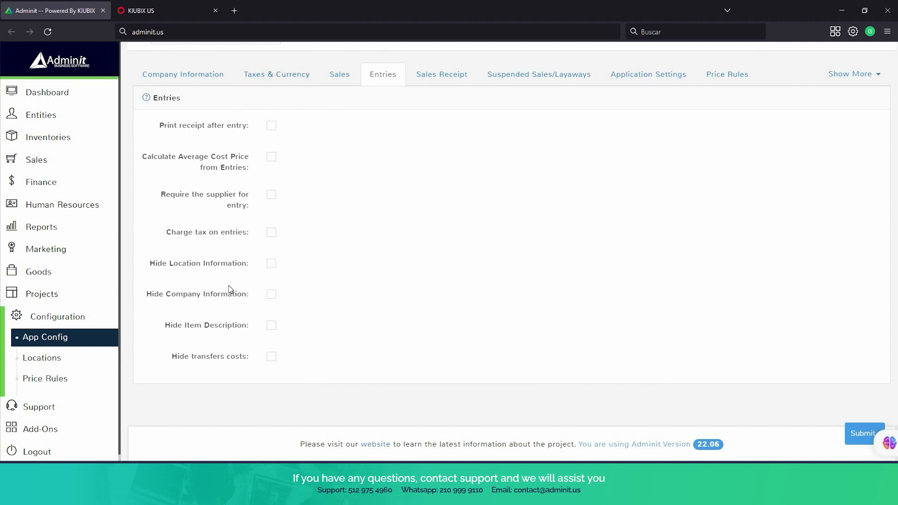
scroll(309, 341, "up", 2)
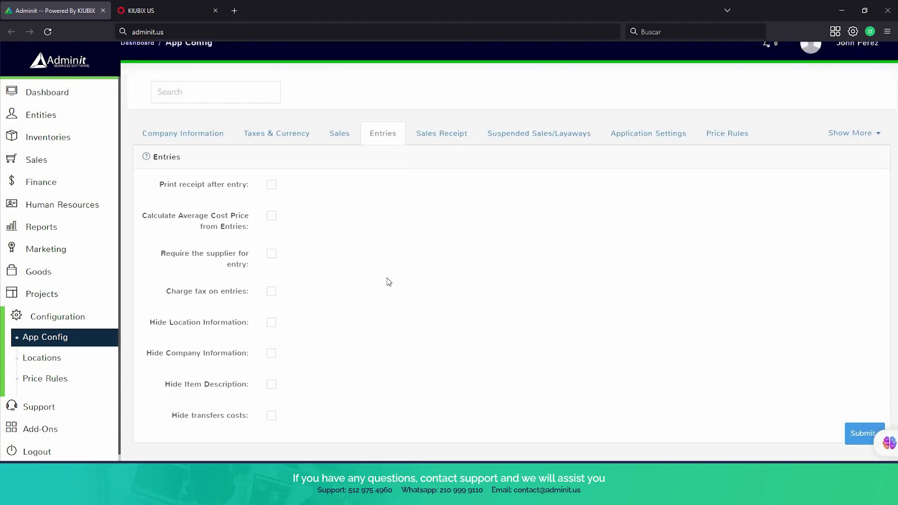
Review the Sales Receipt settings, then the Suspended Sales/Layaways settings.
left_click(442, 136)
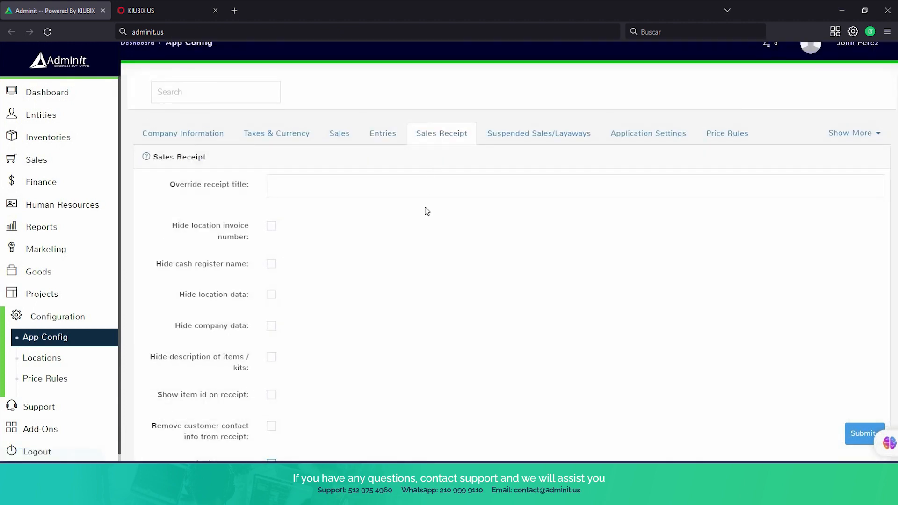
scroll(421, 203, "down", 1)
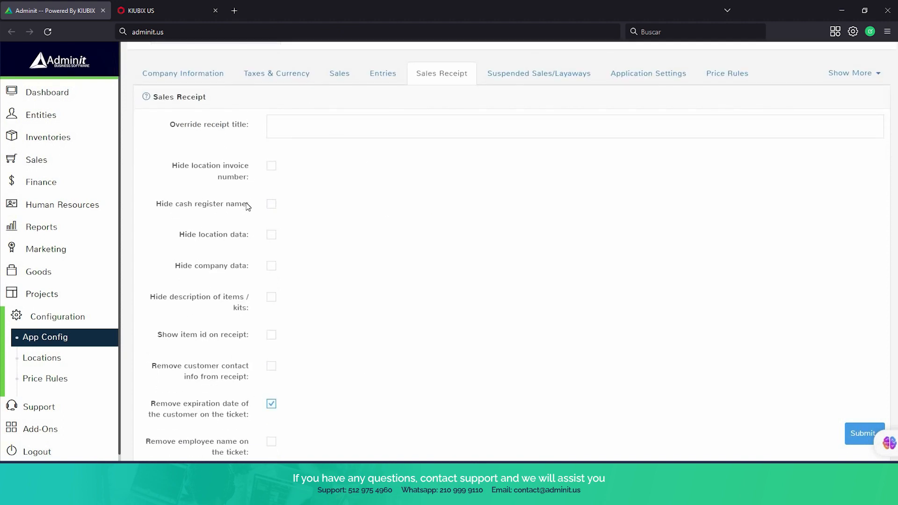
scroll(247, 211, "down", 4)
scroll(247, 213, "down", 1)
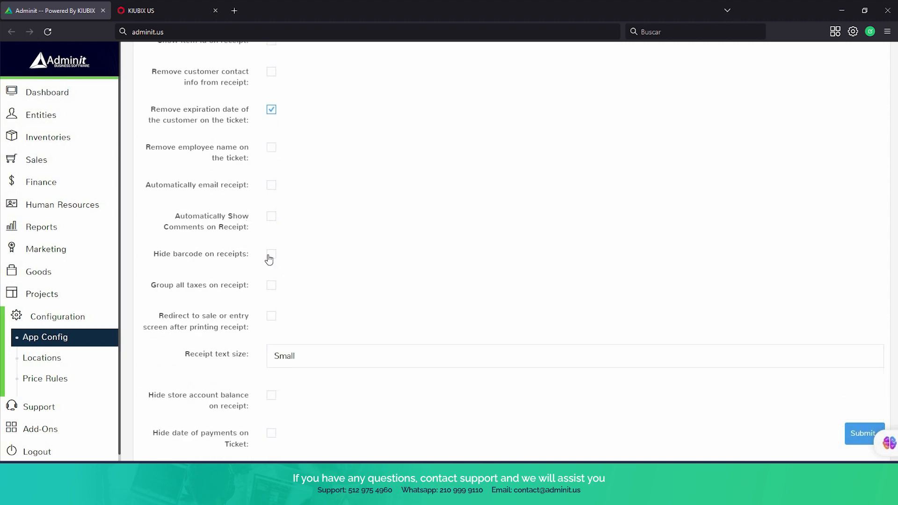
scroll(242, 299, "down", 1)
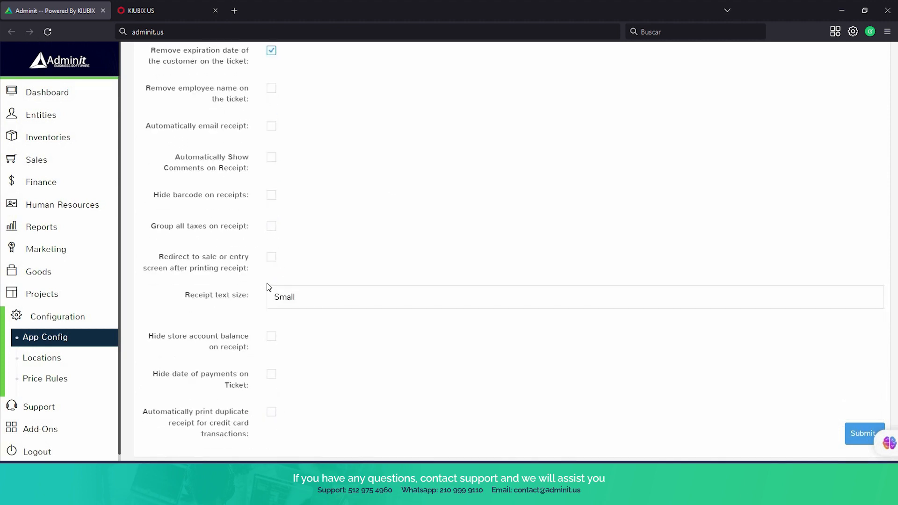
scroll(268, 287, "down", 1)
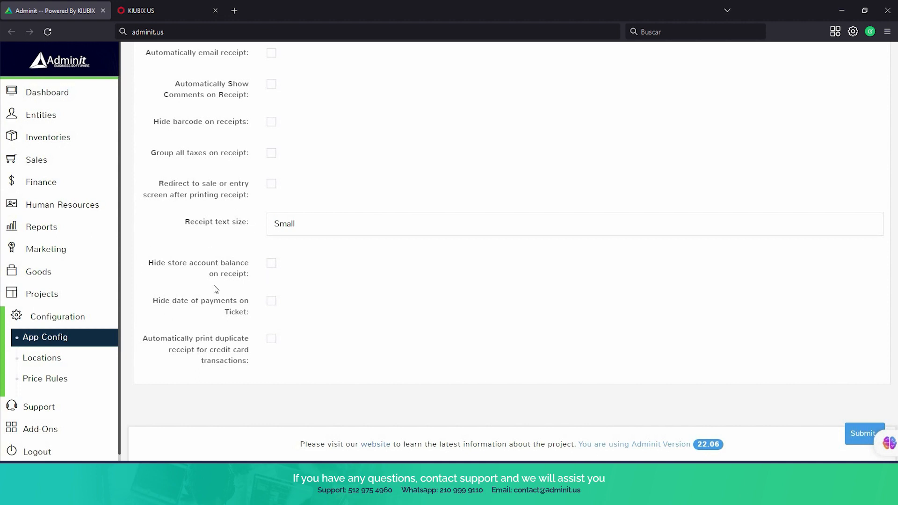
scroll(218, 285, "up", 6)
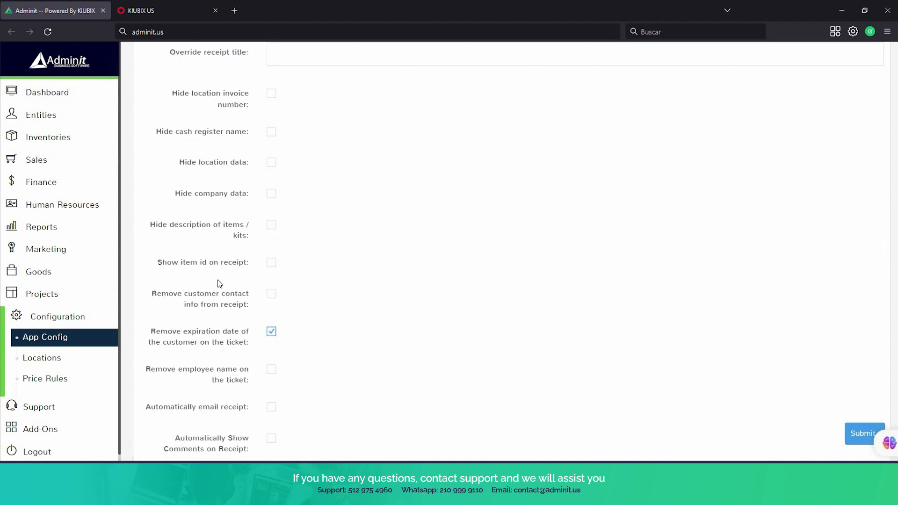
scroll(219, 284, "up", 2)
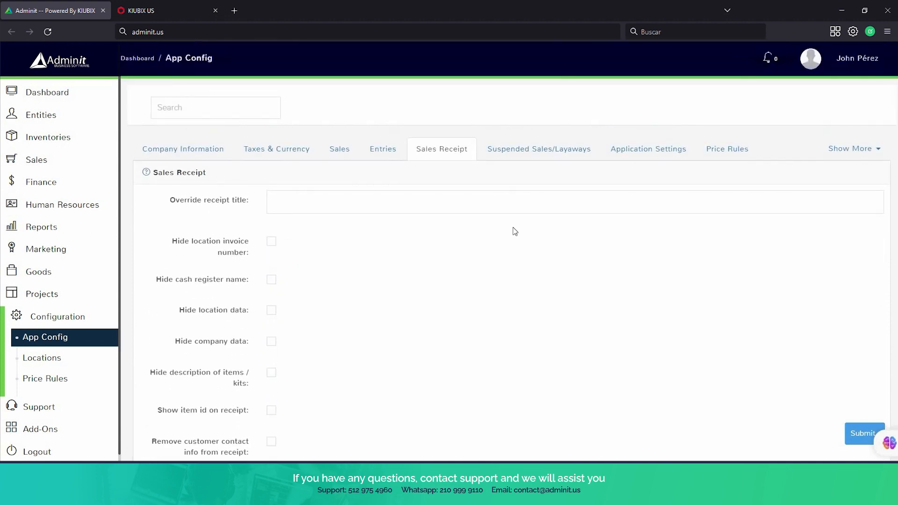
left_click(540, 158)
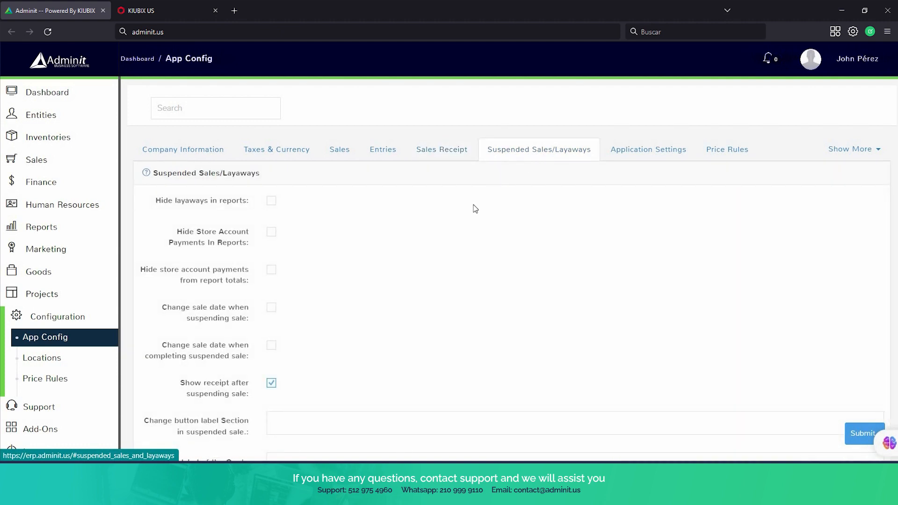
scroll(459, 226, "down", 1)
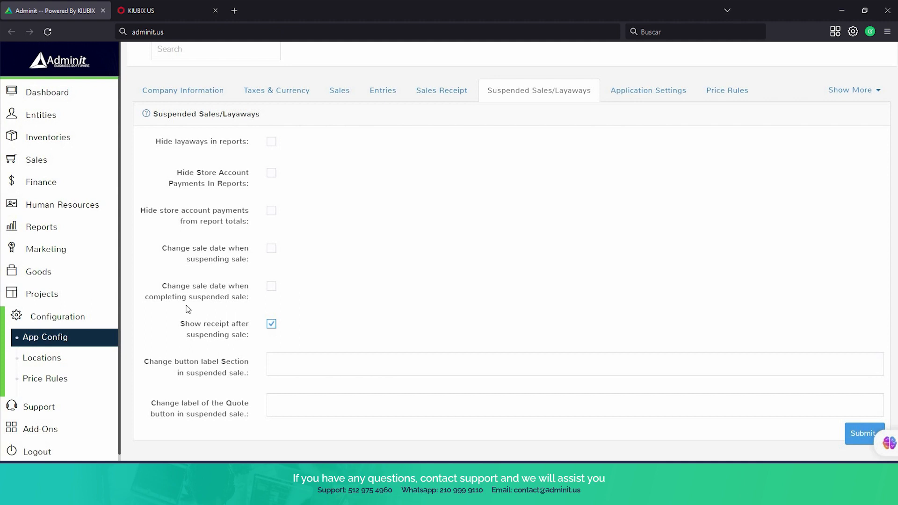
Scroll through the Application Settings options in App Config.
left_click(683, 95)
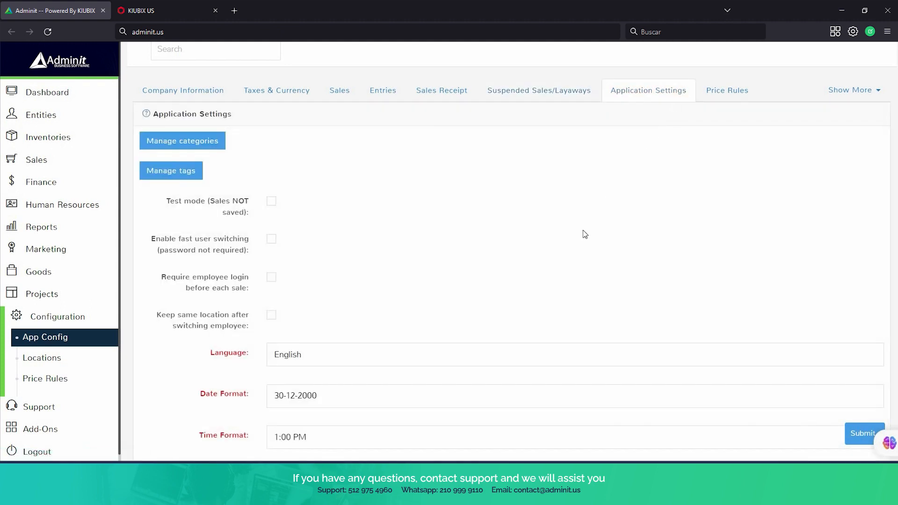
scroll(584, 233, "down", 1)
scroll(584, 225, "up", 1)
scroll(342, 374, "down", 2)
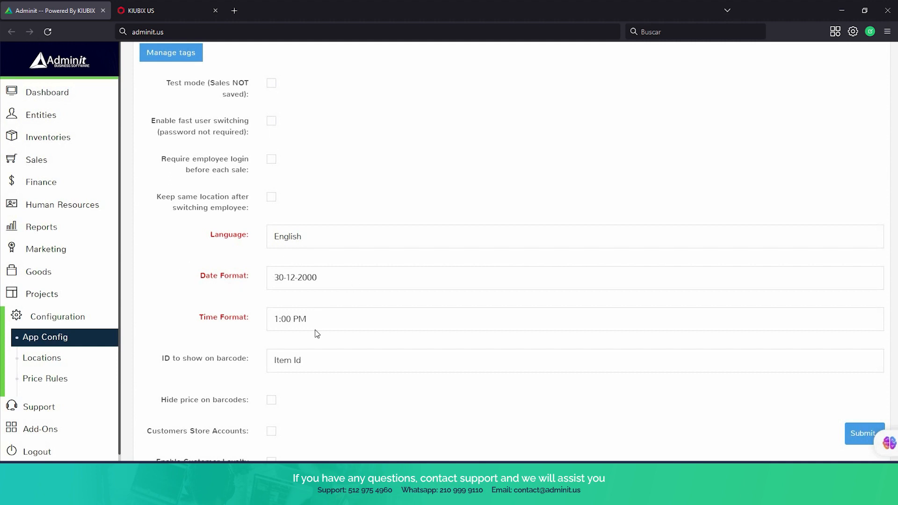
scroll(299, 265, "down", 4)
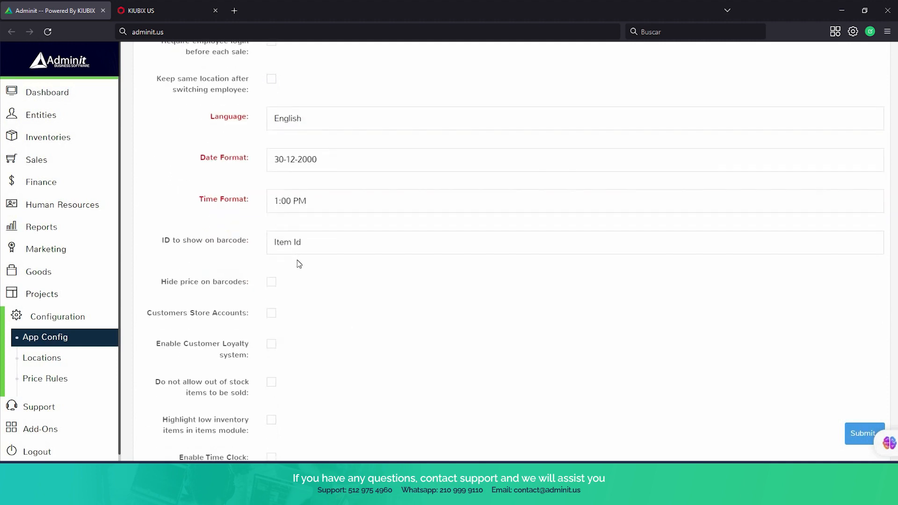
scroll(297, 260, "down", 2)
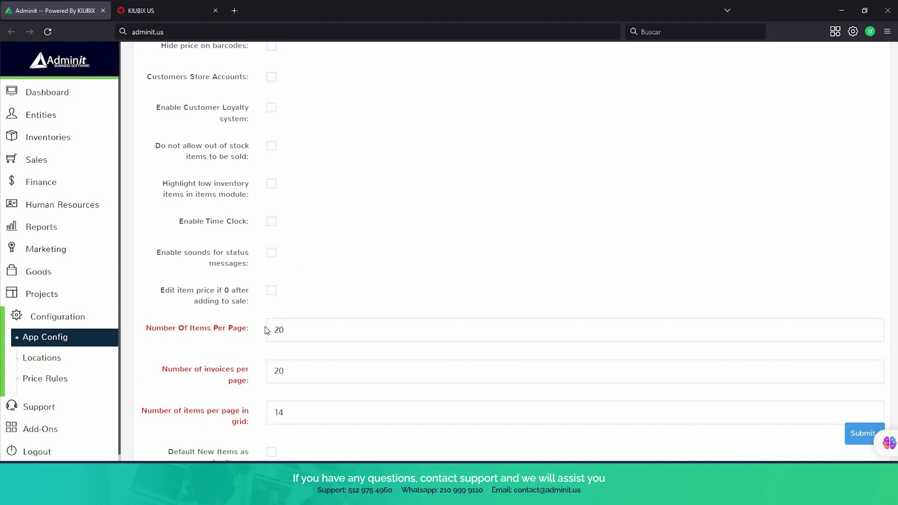
scroll(267, 330, "down", 2)
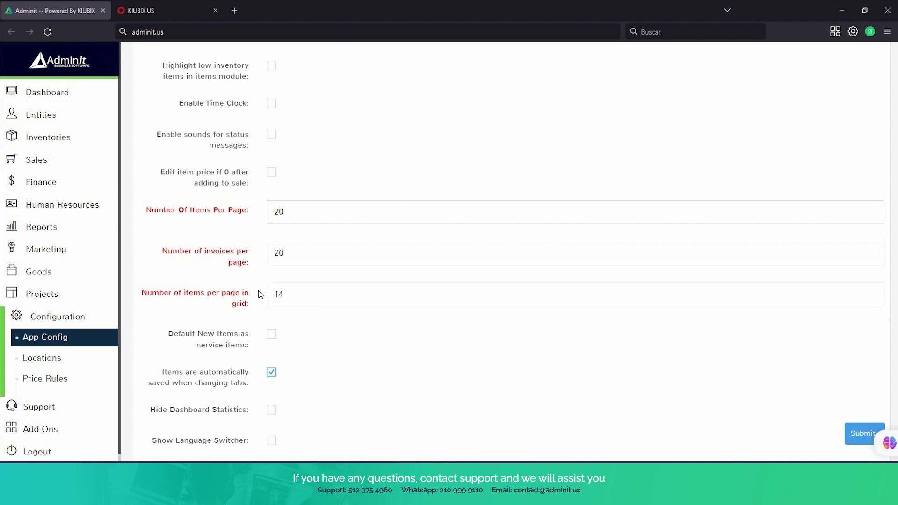
scroll(261, 294, "down", 6)
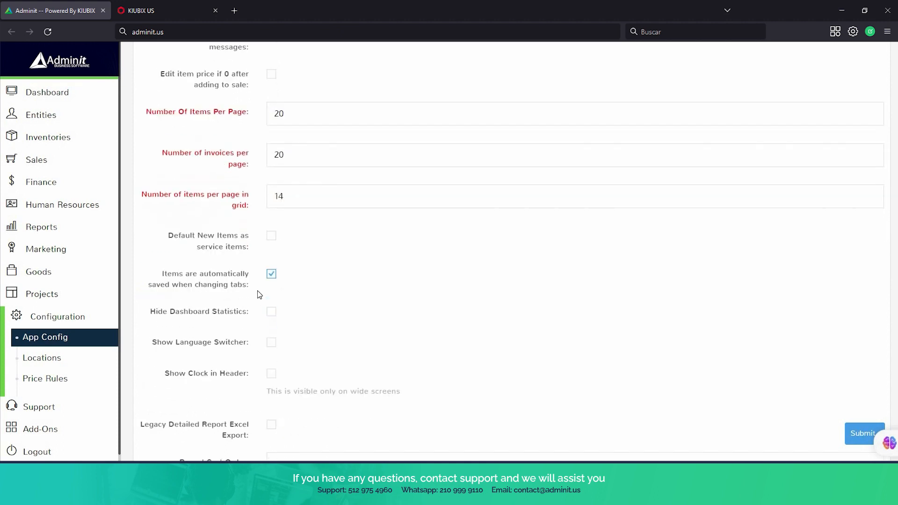
scroll(260, 294, "down", 6)
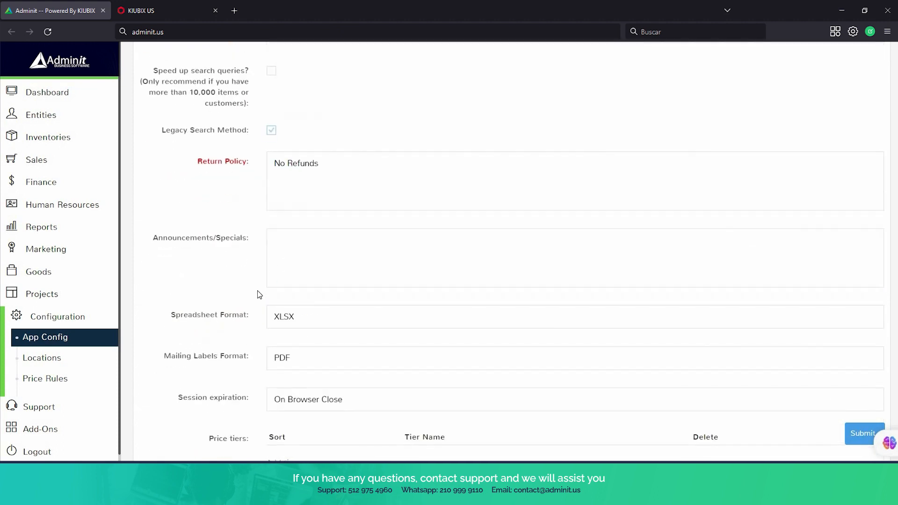
scroll(260, 294, "down", 4)
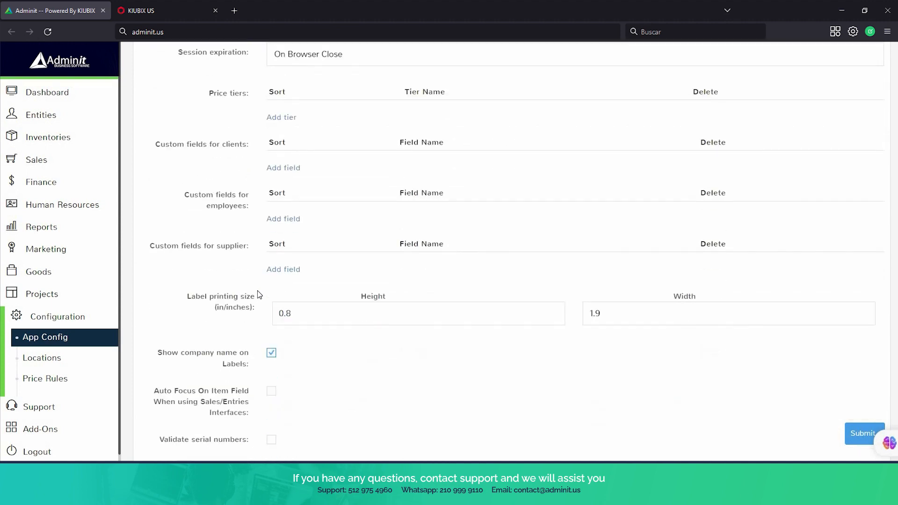
Return to the top and show Price Rules settings, with Disable Price Rules dialog unchecked.
scroll(260, 294, "up", 6)
scroll(260, 294, "up", 15)
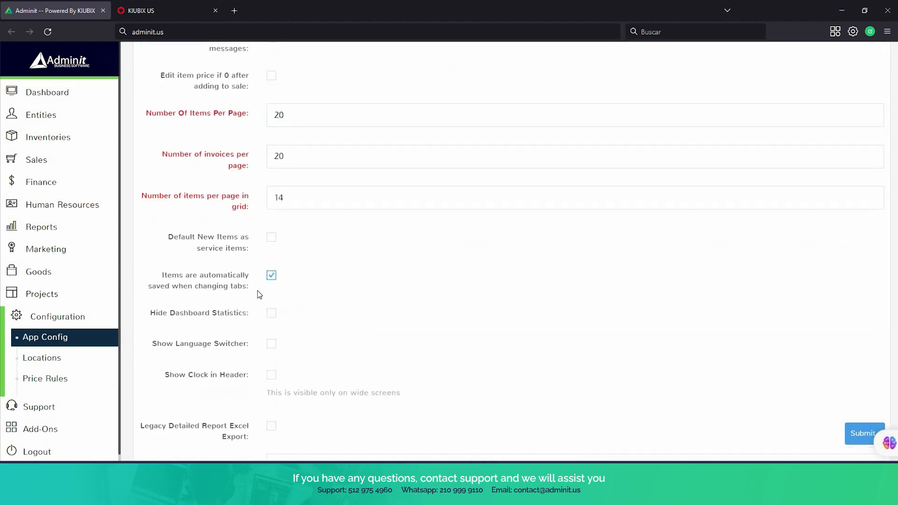
scroll(260, 294, "up", 6)
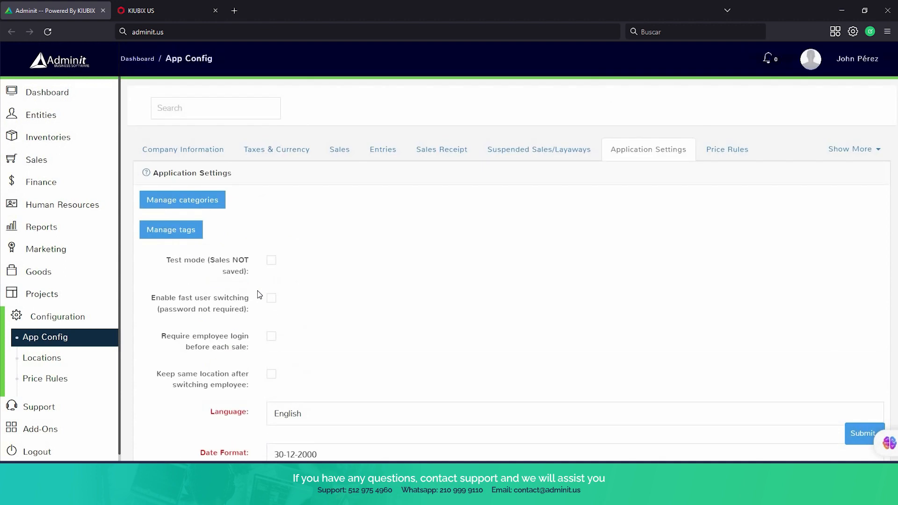
left_click(713, 149)
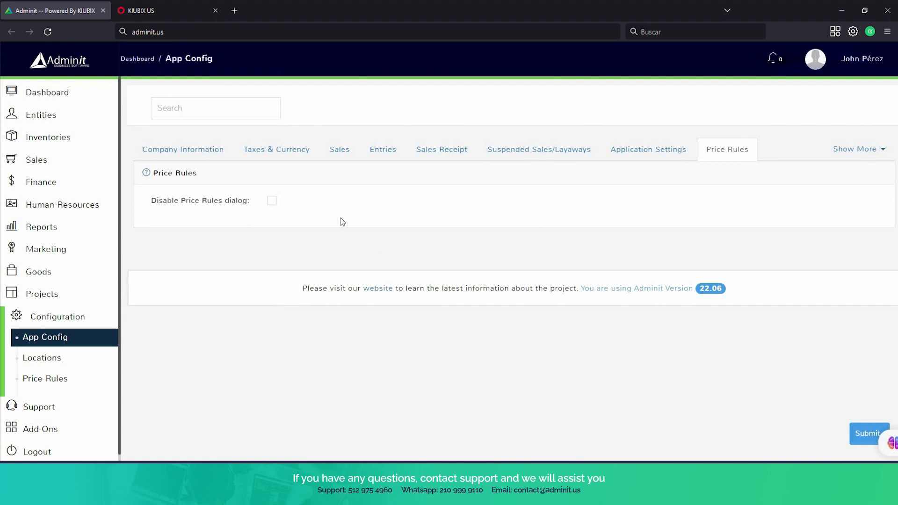
View Orders And Deliveries settings, the Locations list with Downtown Branch, then the empty Price Rules page.
left_click(872, 150)
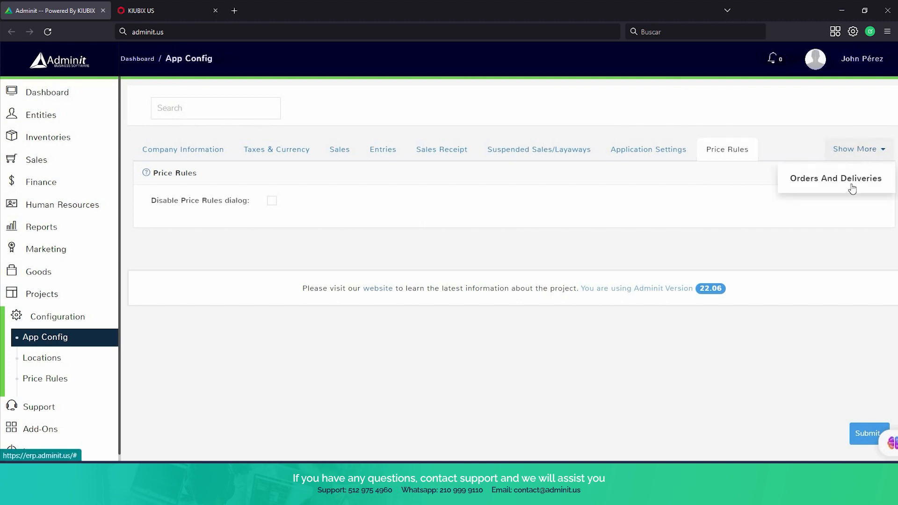
left_click(852, 188)
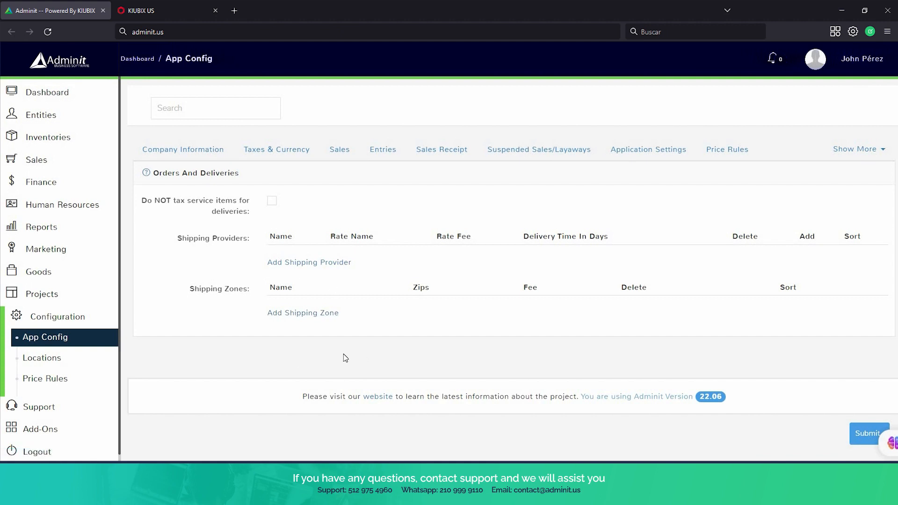
left_click(47, 359)
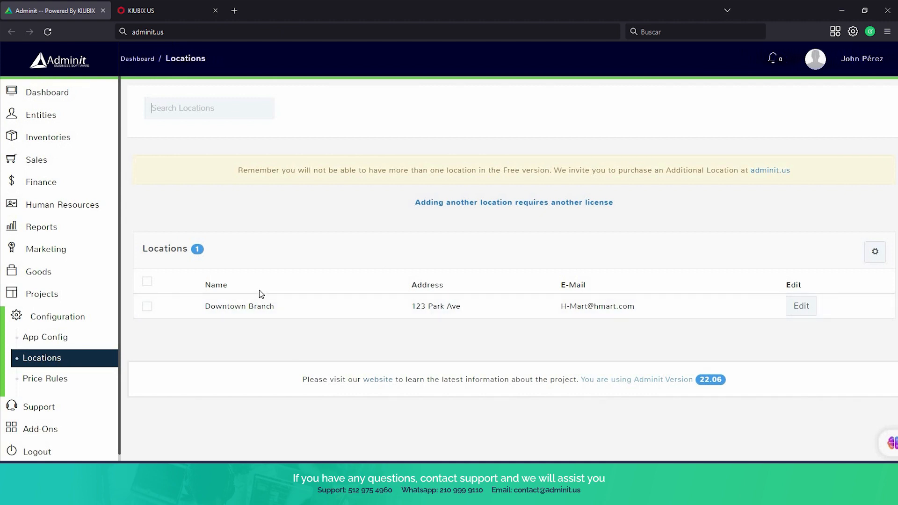
left_click(57, 382)
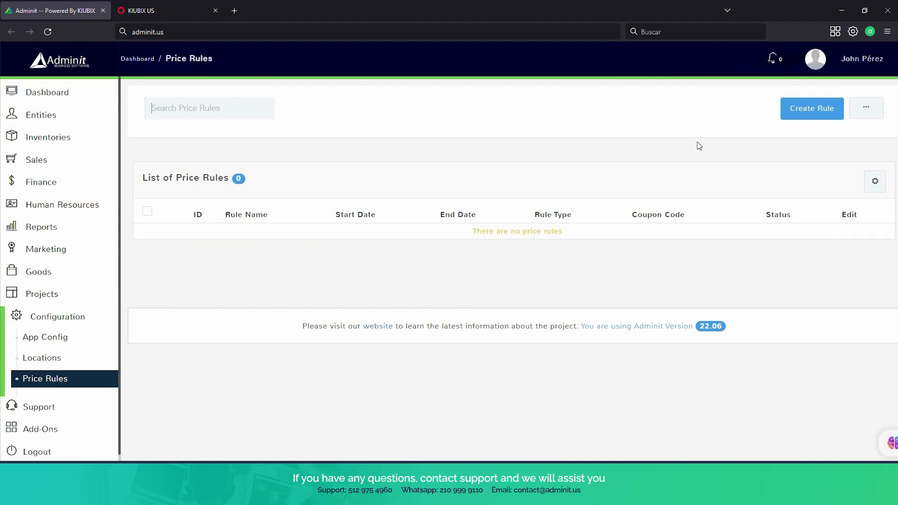
Start a new price rule and click through the Rule Name and Description fields.
left_click(799, 112)
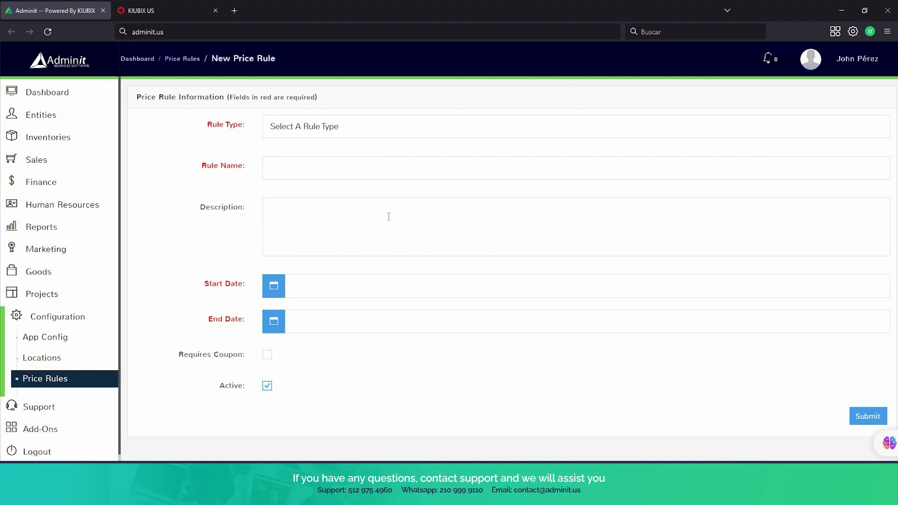
left_click(293, 160)
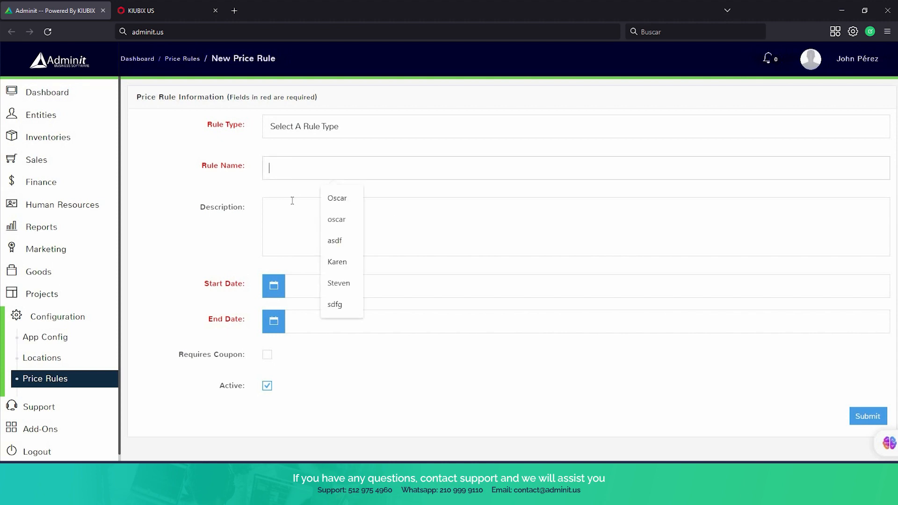
left_click(284, 222)
scroll(234, 232, "down", 1)
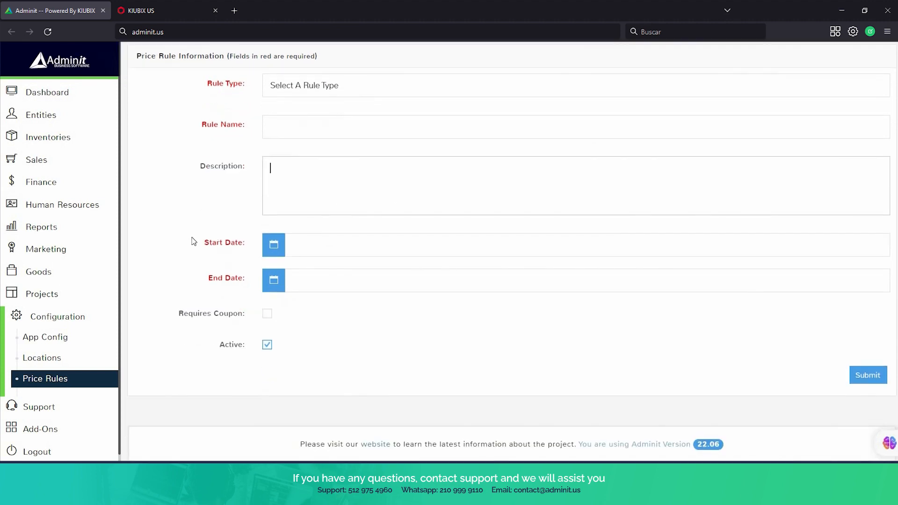
left_click_drag(243, 251, 204, 246)
left_click_drag(243, 282, 213, 280)
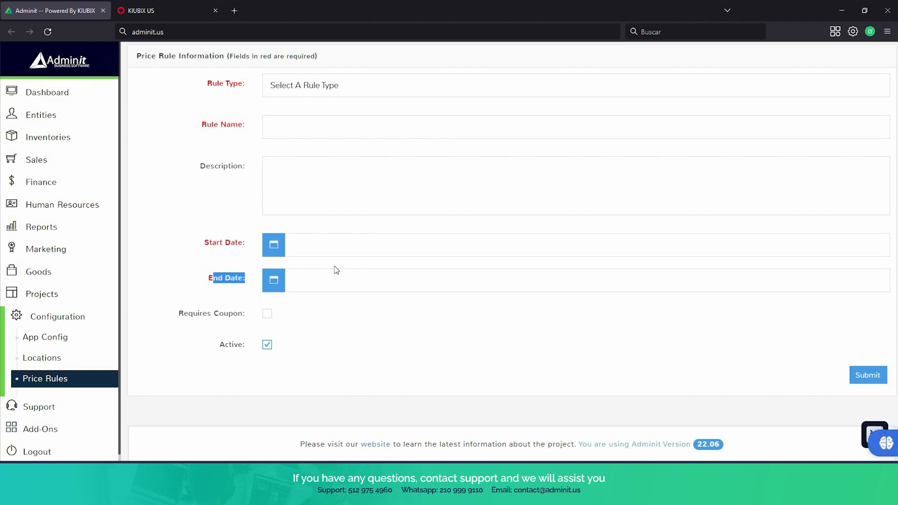
scroll(380, 288, "up", 1)
Set both the Start Date and End Date to 04-05-2023.
left_click(379, 287)
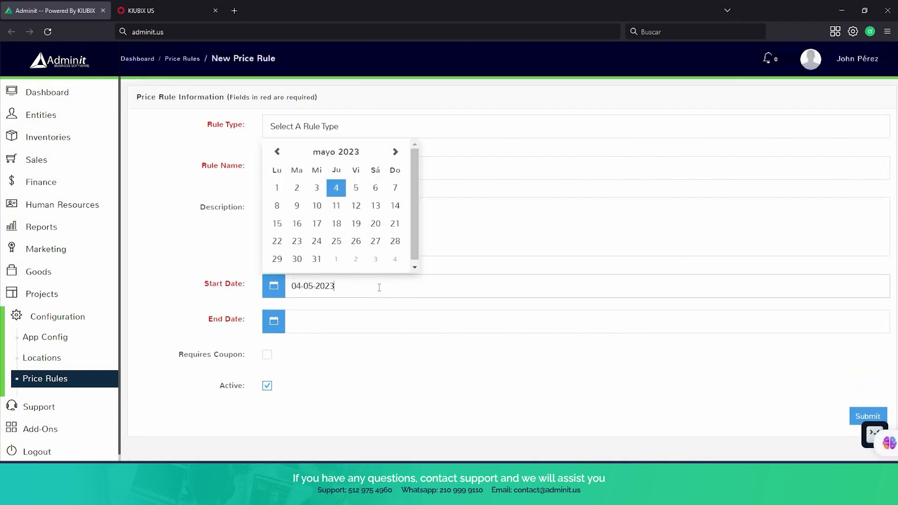
left_click(437, 311)
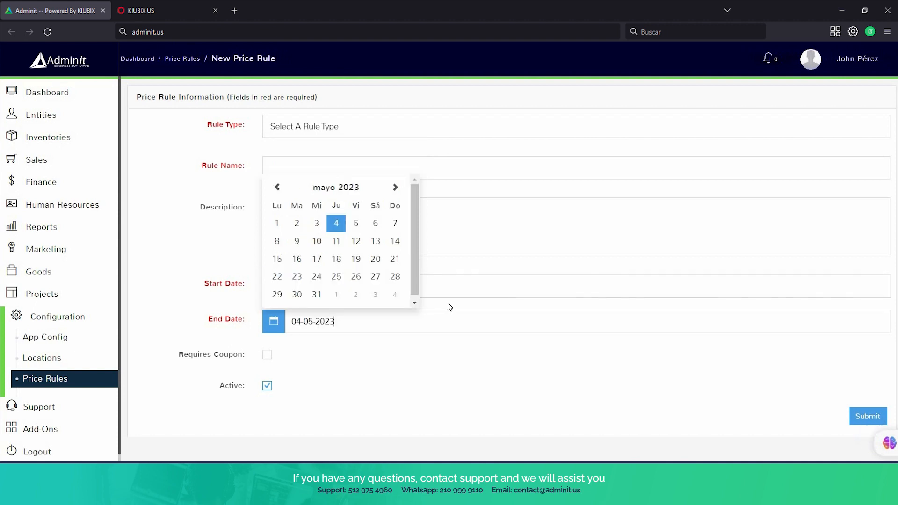
left_click(448, 302)
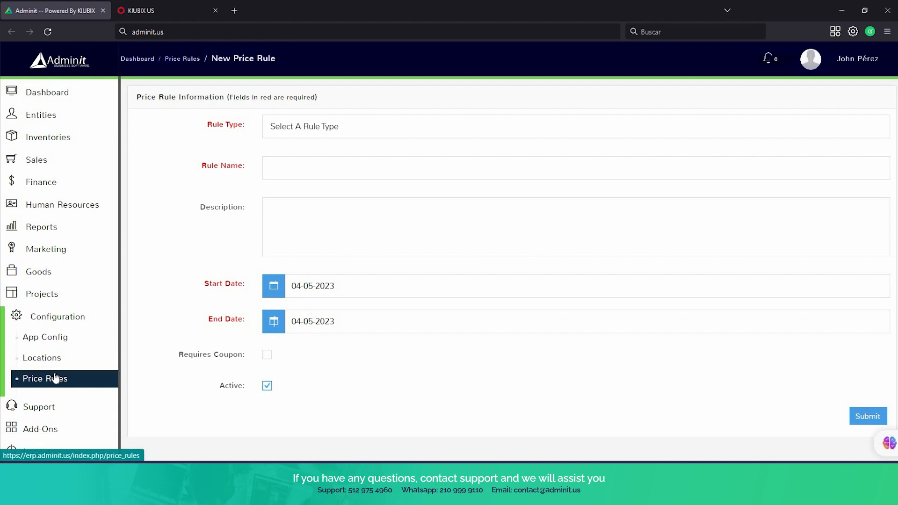
left_click(61, 317)
left_click(61, 317)
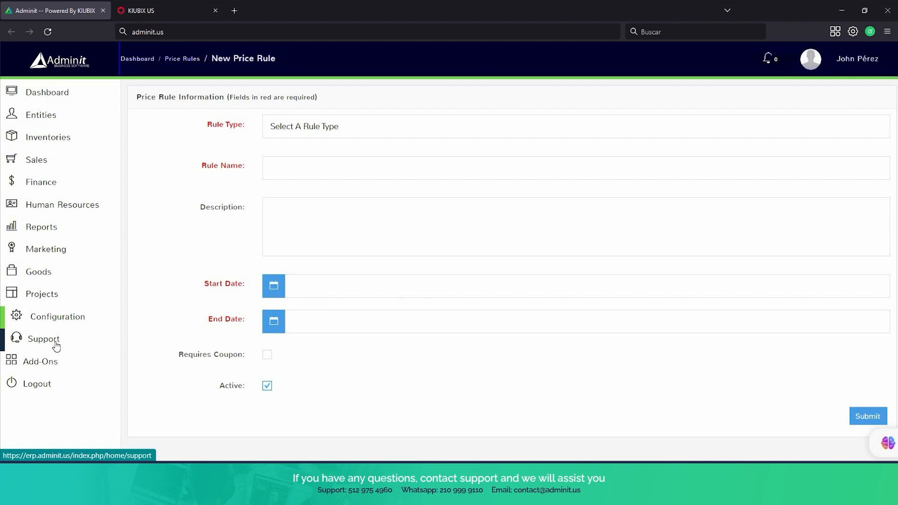
Browse the Support page's form, contacts and FAQs, then open and close the Chat with us panel.
left_click(55, 345)
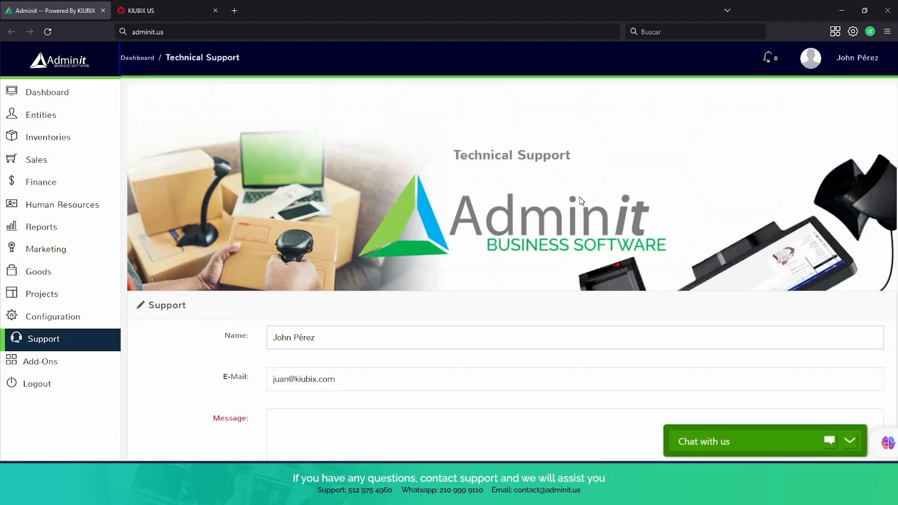
scroll(580, 200, "down", 4)
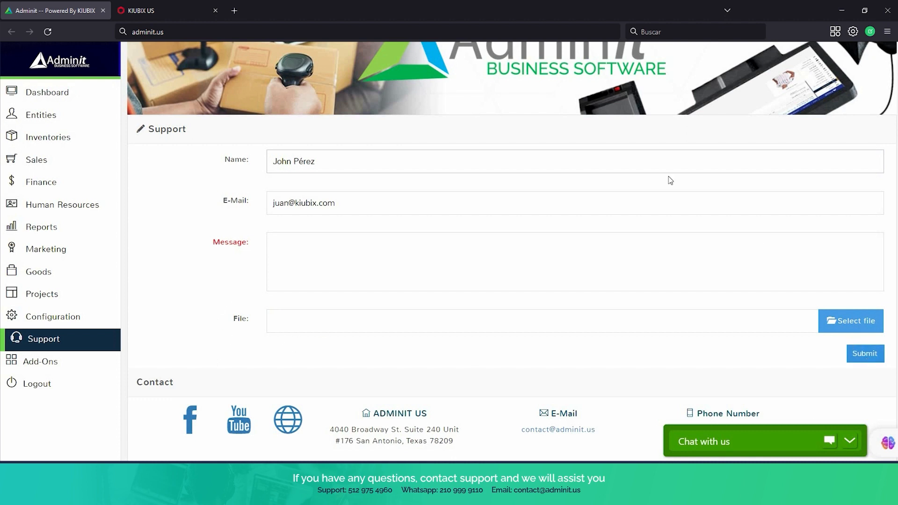
scroll(659, 180, "down", 4)
scroll(667, 197, "down", 1)
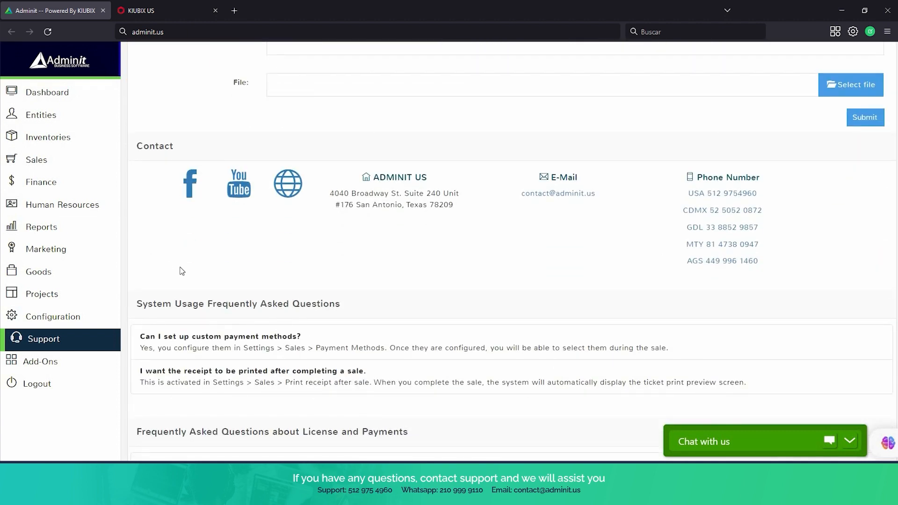
scroll(787, 262, "down", 4)
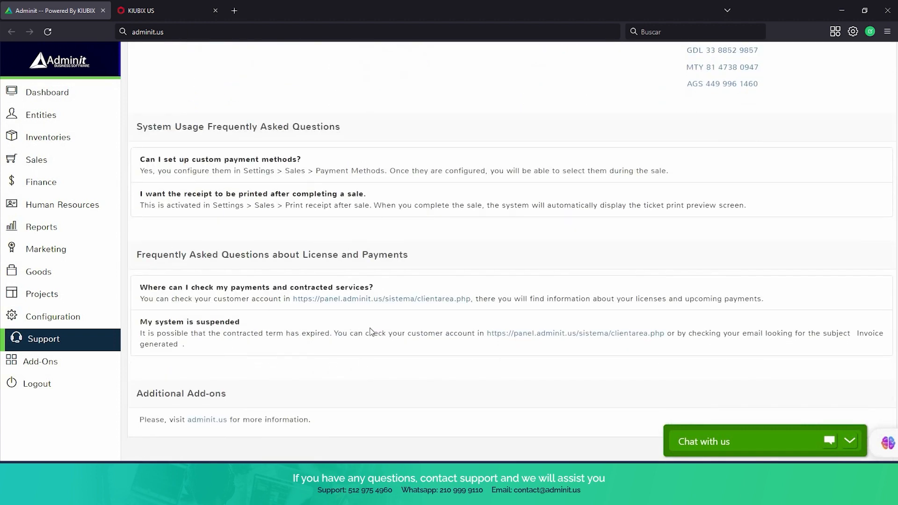
scroll(371, 333, "down", 1)
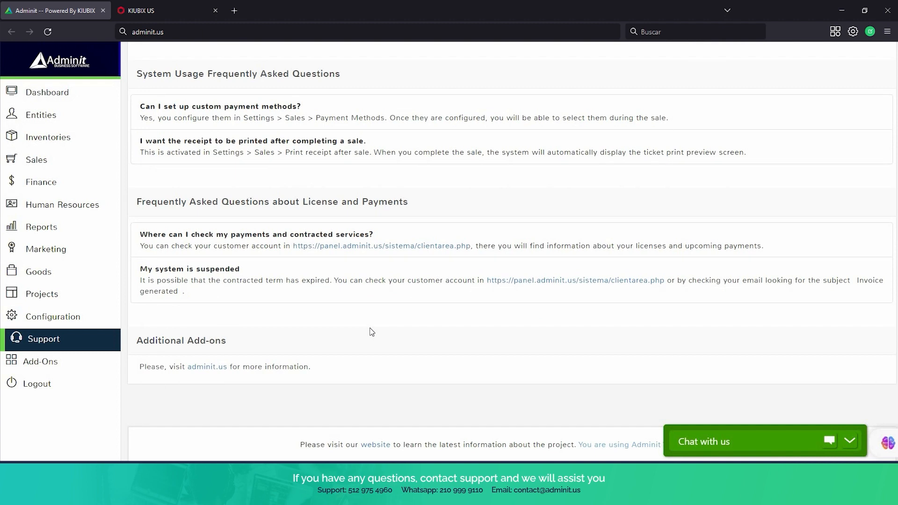
left_click(799, 441)
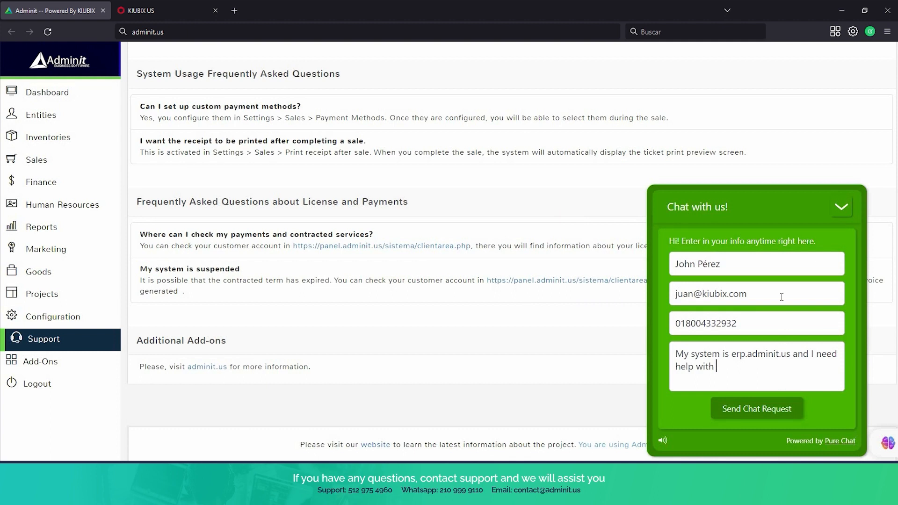
left_click(842, 208)
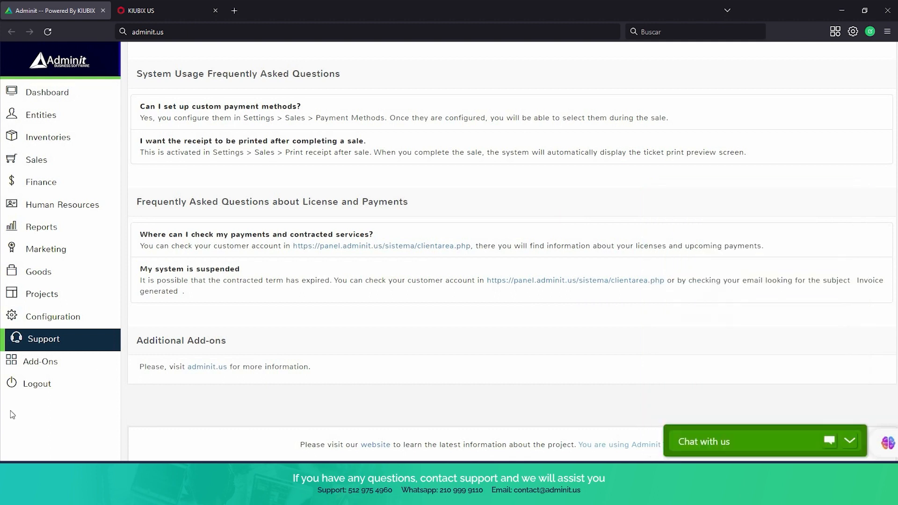
Open Add-Ons and scroll past the disabled Restaurant, Professional Agenda, Subscriptions and WooCommerce add-ons.
left_click(57, 368)
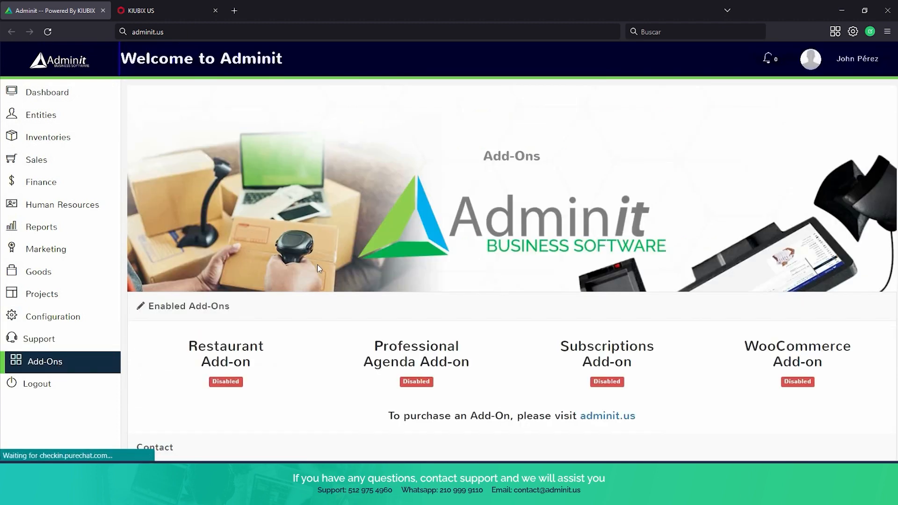
scroll(317, 265, "down", 3)
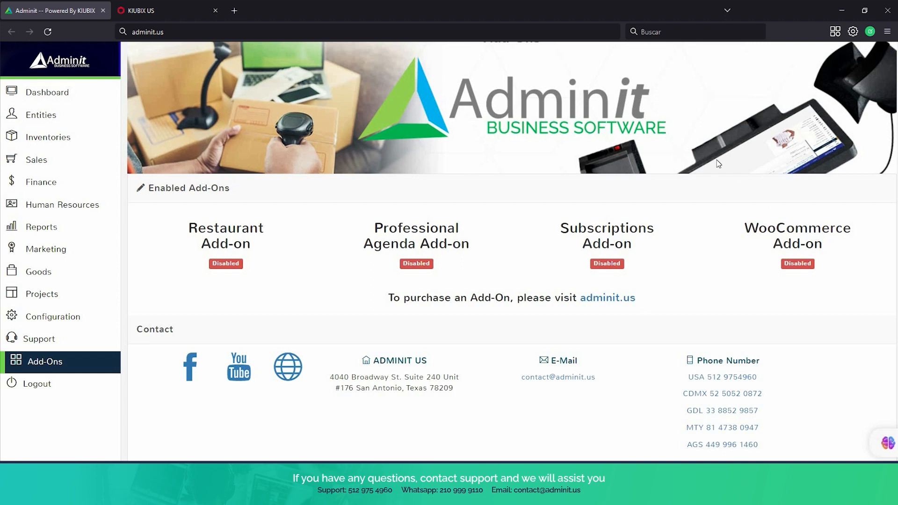
scroll(720, 164, "down", 2)
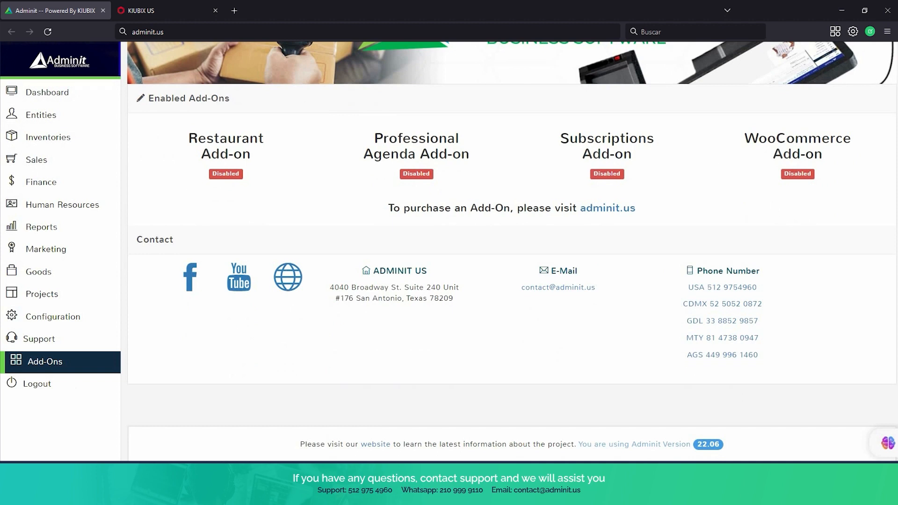